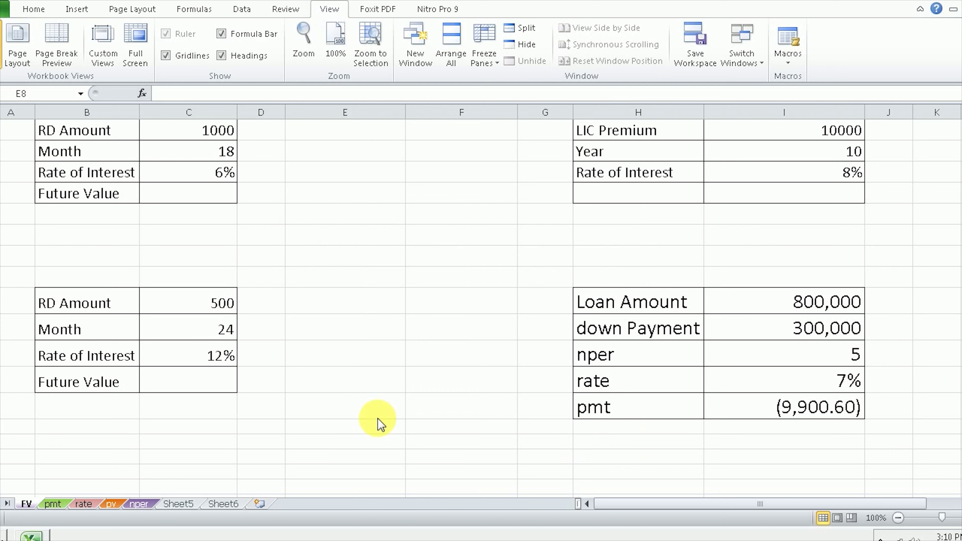
# Step: Select the first RD Amount table in B1:C4
pyautogui.click(77, 9)
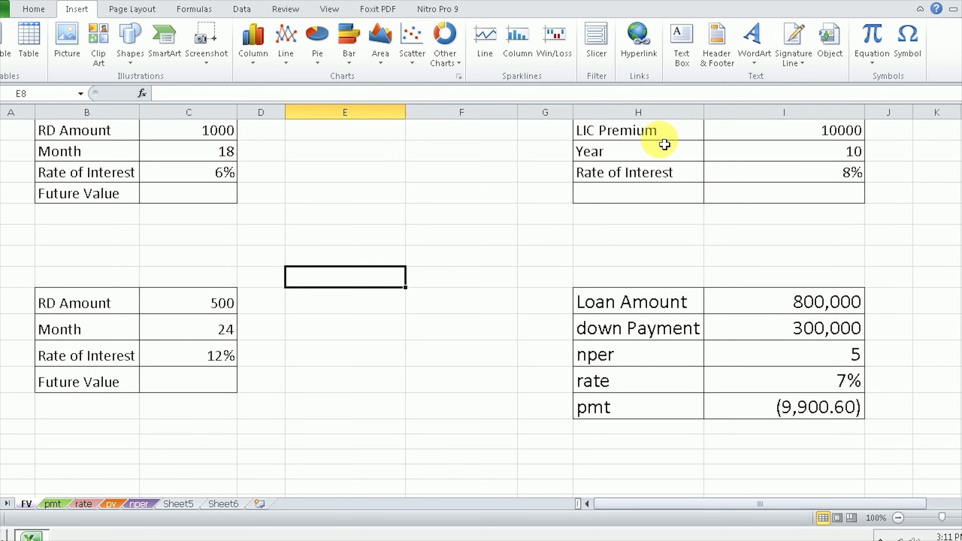
pyautogui.scroll(-2, 396, 384)
pyautogui.scroll(-5, 396, 383)
pyautogui.scroll(3, 396, 383)
pyautogui.scroll(1, 396, 384)
pyautogui.scroll(4, 396, 384)
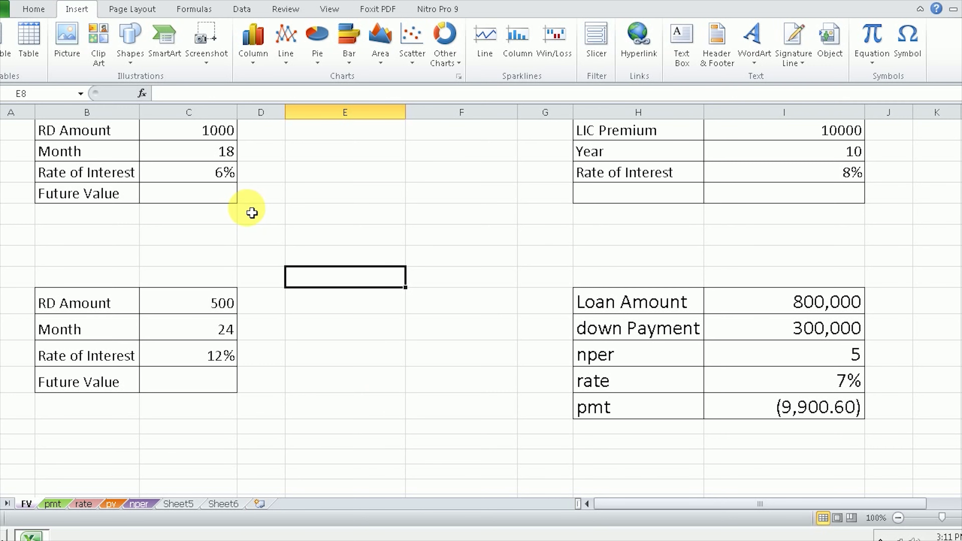
pyautogui.scroll(-4, 382, 303)
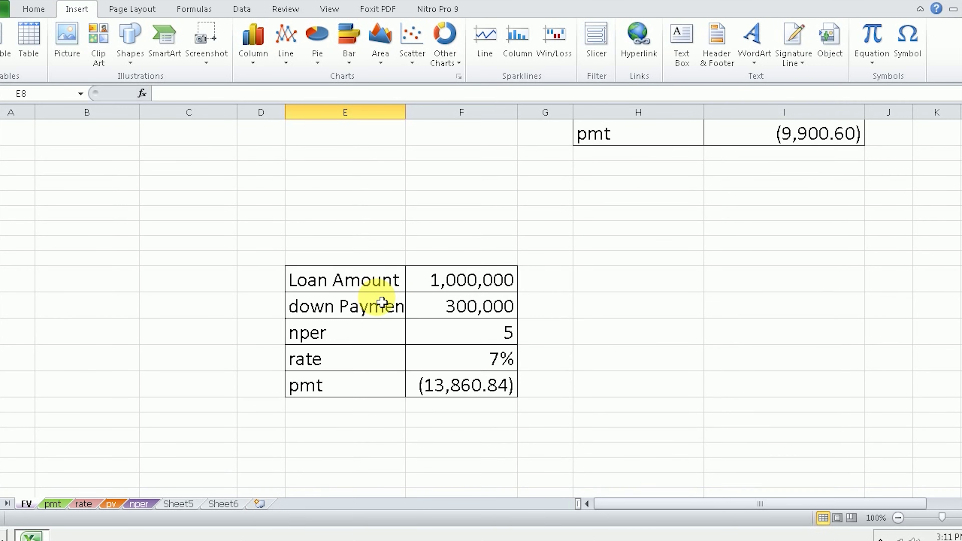
pyautogui.scroll(-1, 392, 307)
pyautogui.scroll(4, 392, 307)
pyautogui.scroll(1, 392, 307)
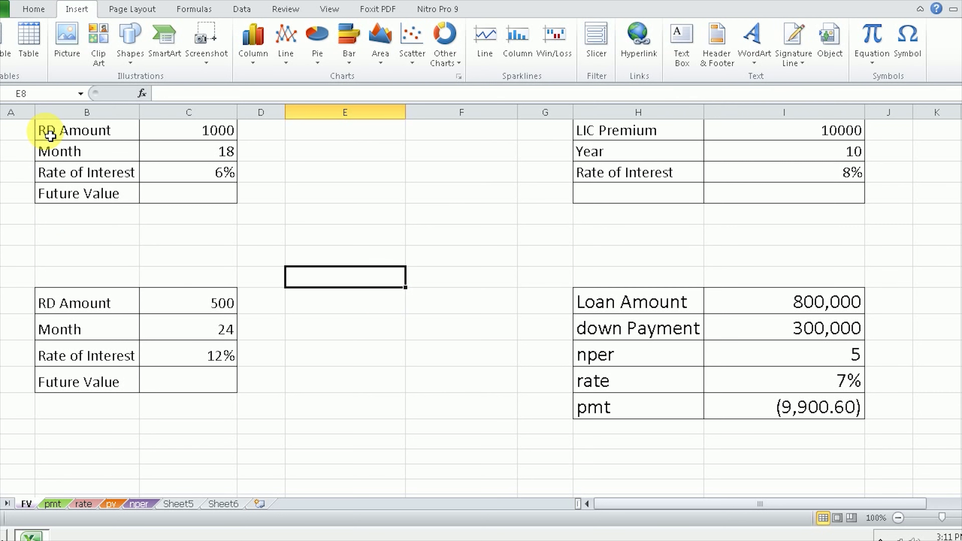
pyautogui.moveTo(51, 136); pyautogui.dragTo(202, 198)
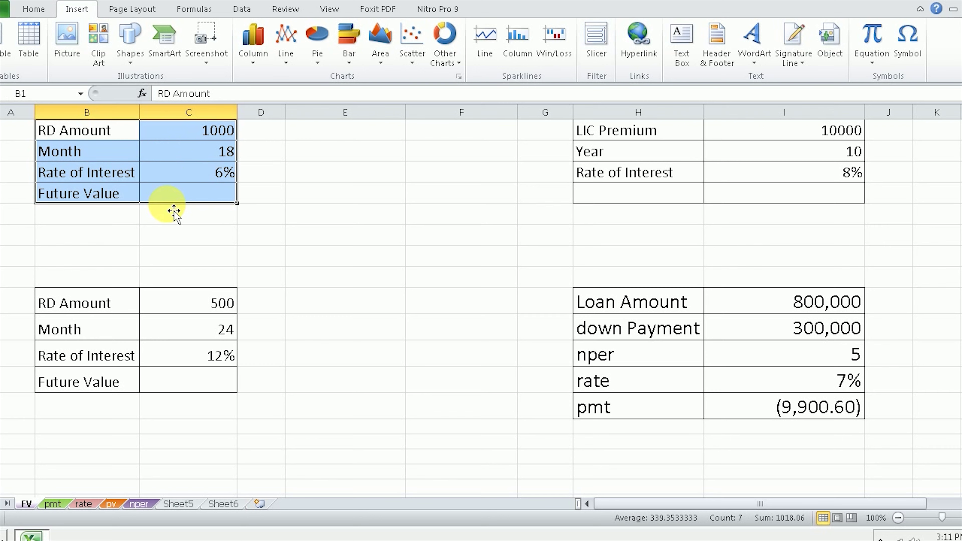
# Step: Save the RD table layout as custom view 'table 1', then select the LIC Premium table H1:I4
pyautogui.click(330, 11)
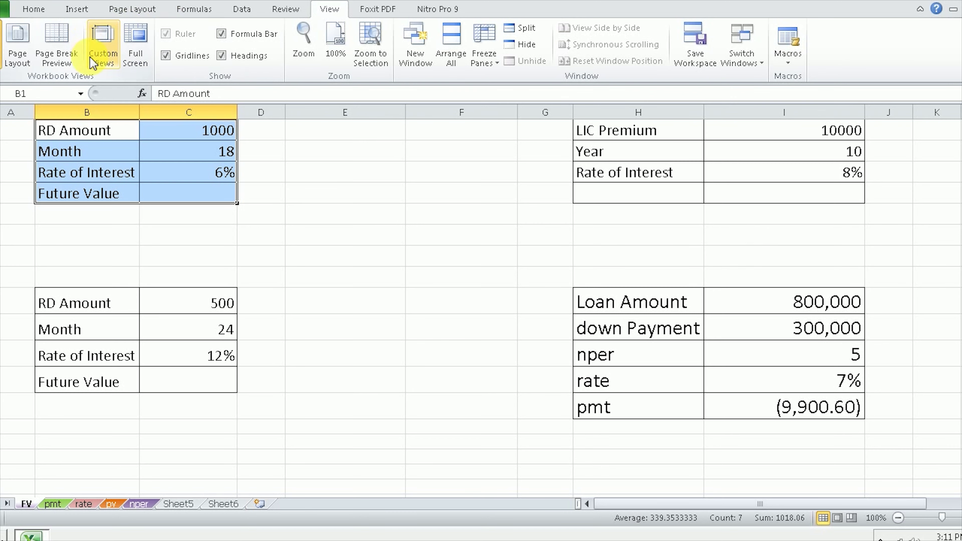
pyautogui.click(100, 57)
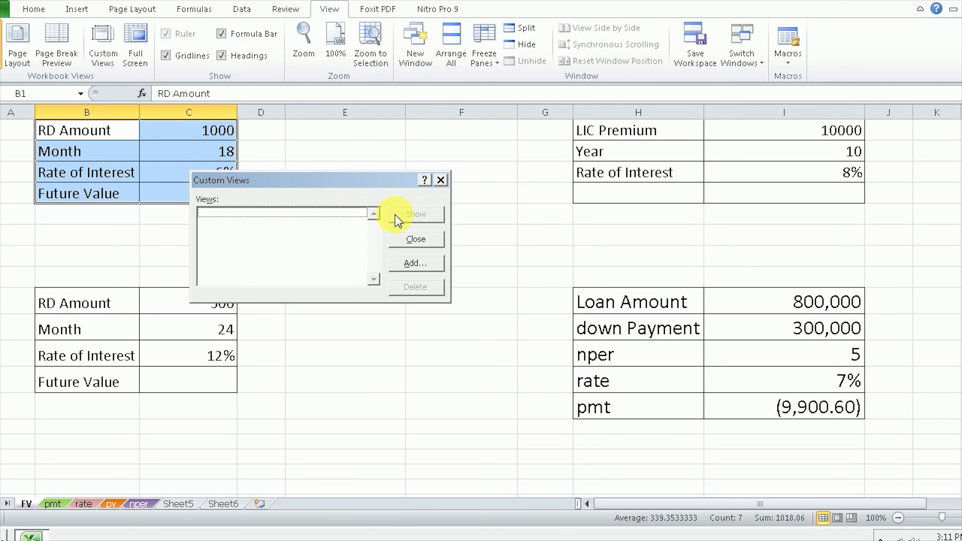
pyautogui.moveTo(309, 181); pyautogui.dragTo(309, 117)
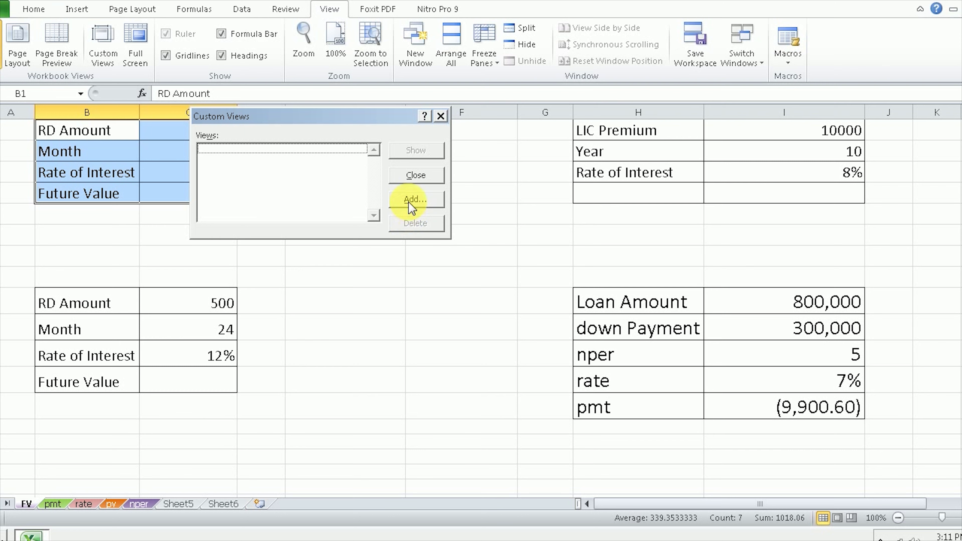
pyautogui.click(412, 199)
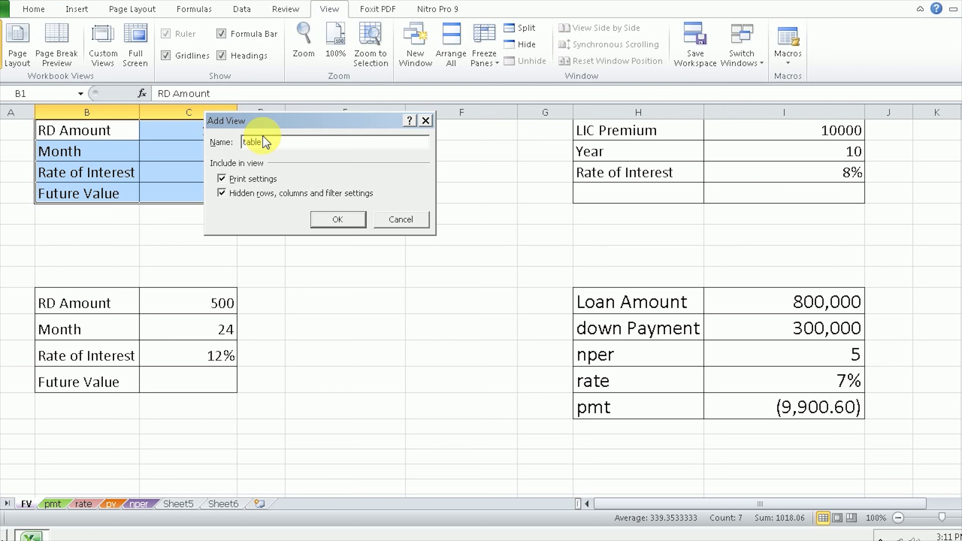
pyautogui.click(337, 219)
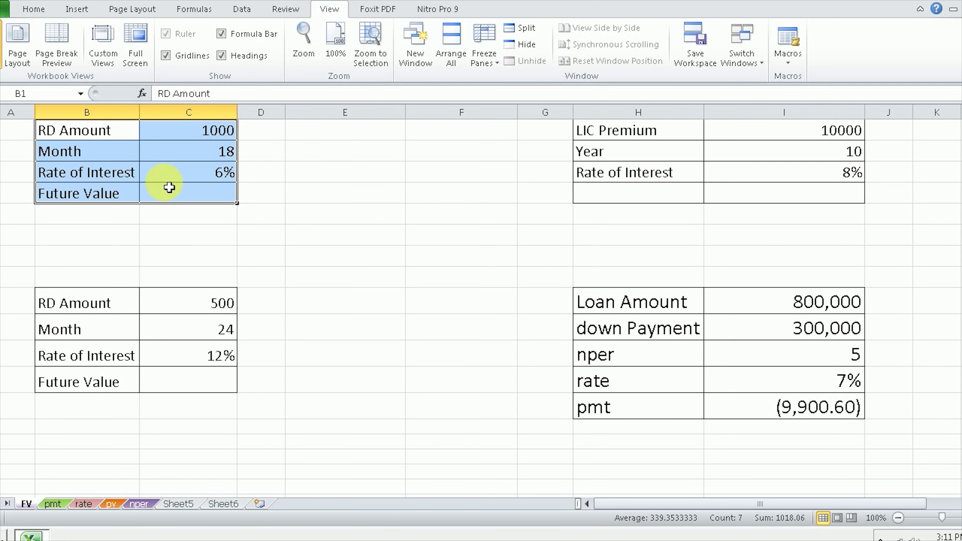
pyautogui.moveTo(583, 131)
pyautogui.mouseDown()
pyautogui.moveTo(793, 166)
pyautogui.moveTo(805, 193)
pyautogui.mouseUp()
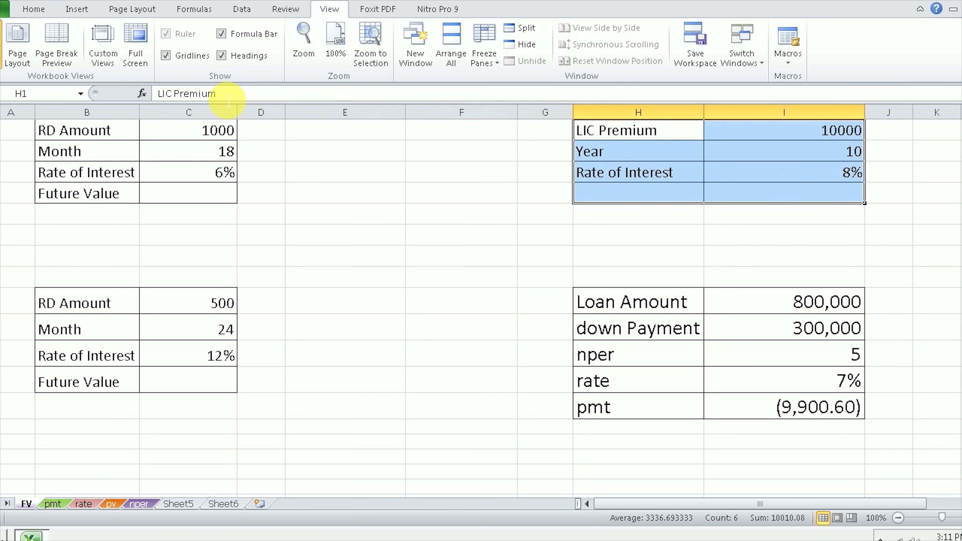
# Step: Save the LIC table selection as custom view 'table 2'
pyautogui.click(121, 61)
pyautogui.click(428, 197)
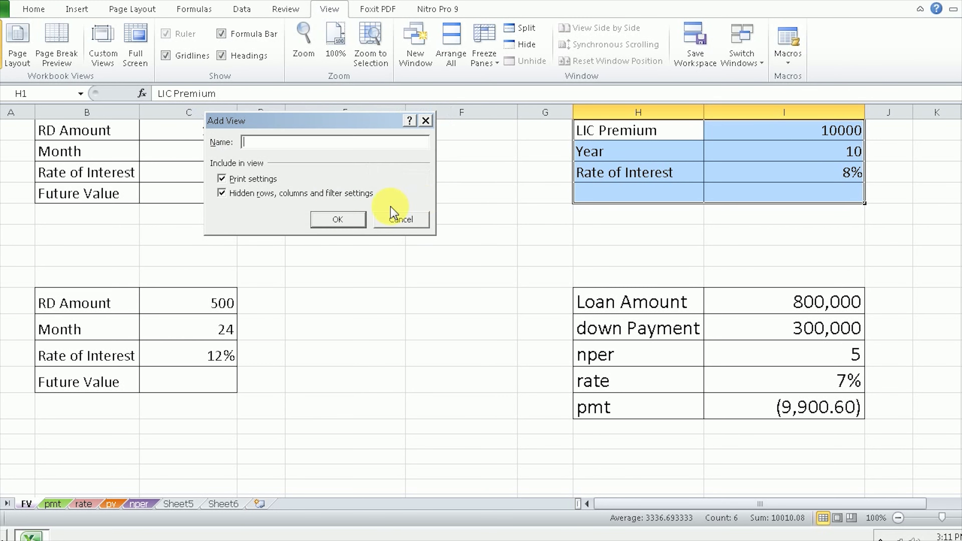
pyautogui.write('table 2')
pyautogui.click(337, 219)
# Step: Select the loan table H9:I13 and save it as custom view 'table 3'
pyautogui.click(590, 306)
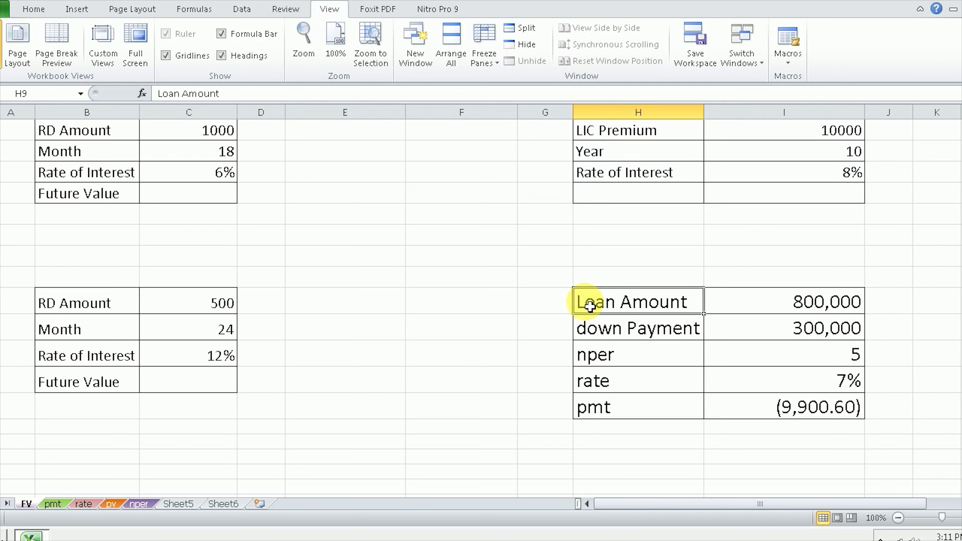
pyautogui.moveTo(590, 306); pyautogui.dragTo(821, 407)
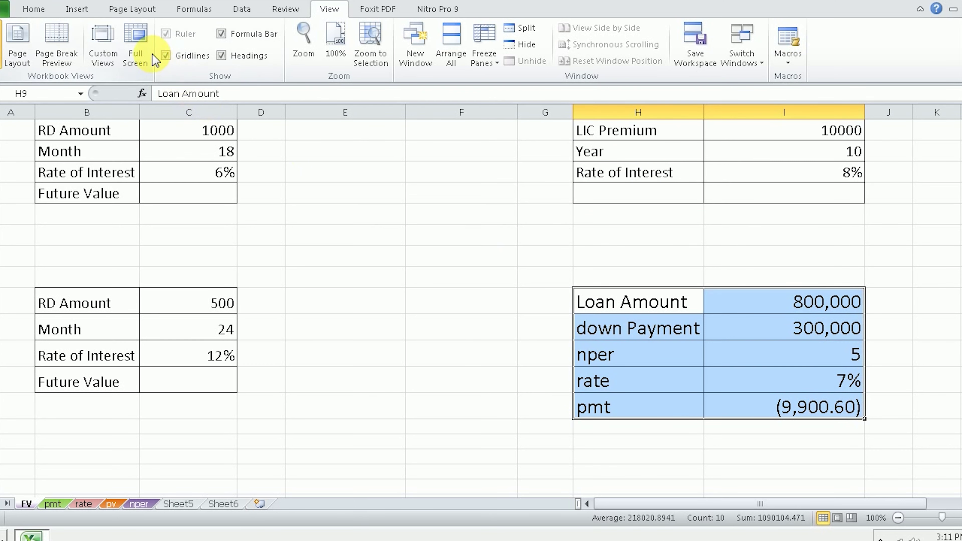
pyautogui.click(100, 45)
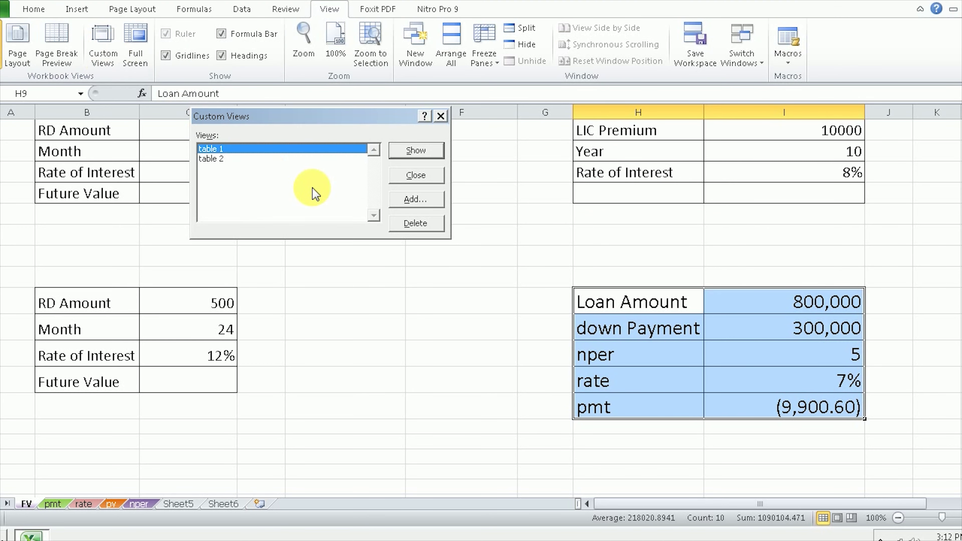
pyautogui.click(415, 199)
pyautogui.write('table ')
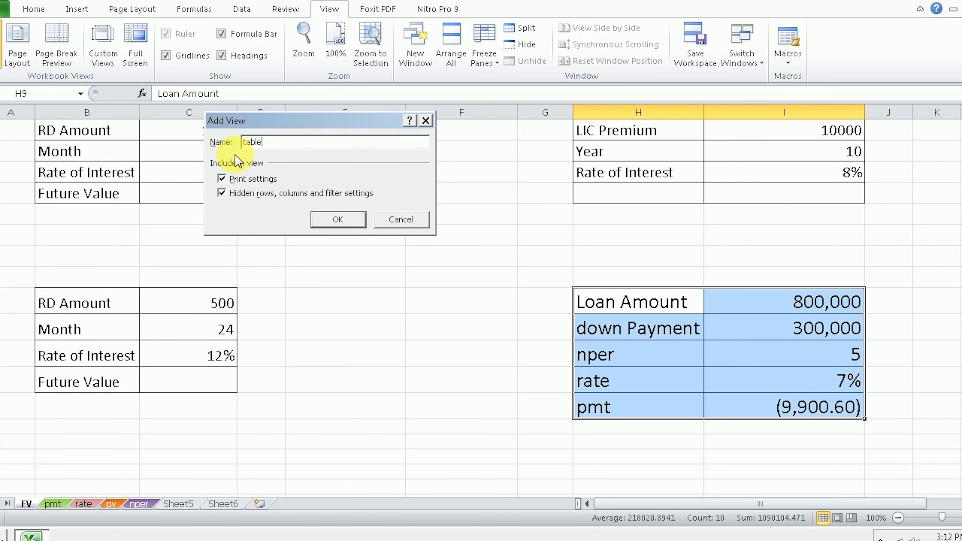
pyautogui.write('3')
pyautogui.click(335, 221)
# Step: Select the second loan table E22:F26 and save it as custom view 'table 4'
pyautogui.scroll(-4, 400, 353)
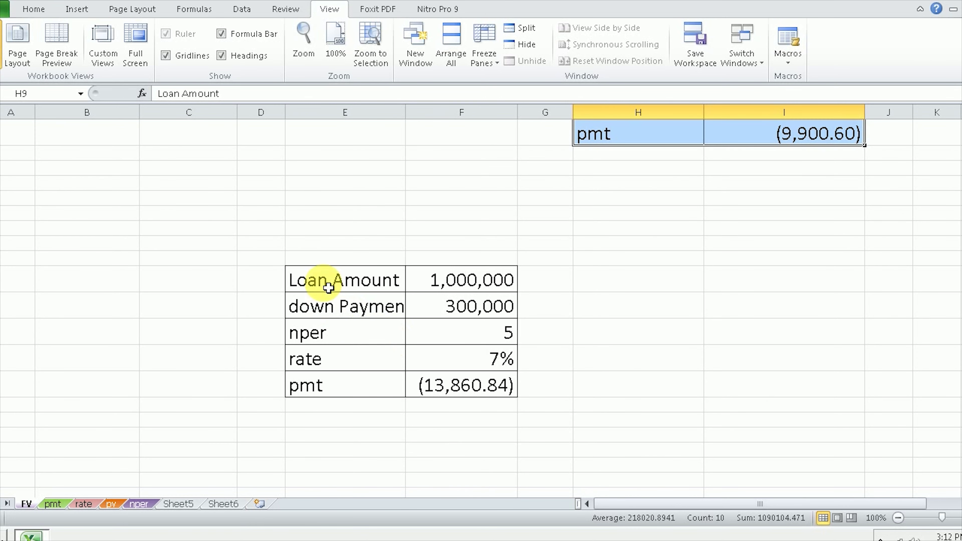
pyautogui.moveTo(328, 287); pyautogui.dragTo(484, 387)
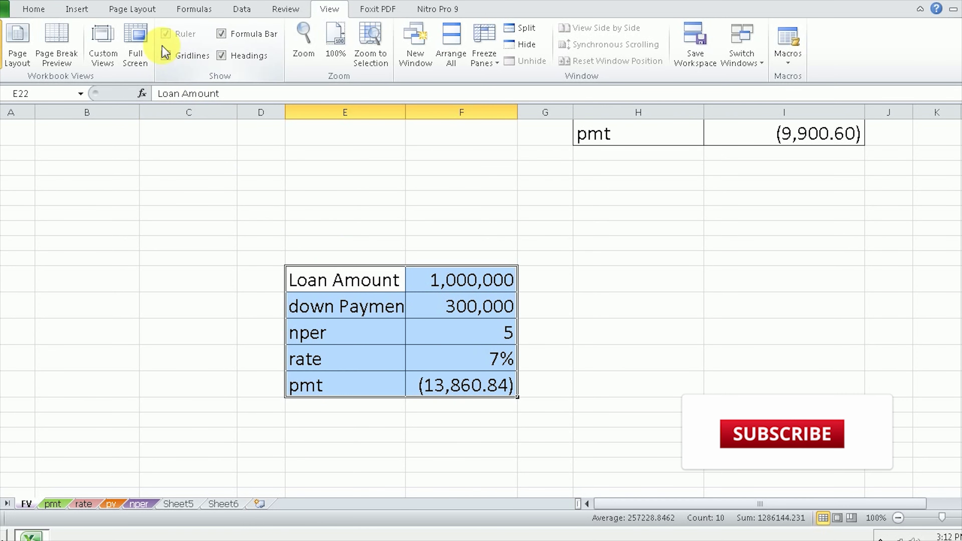
pyautogui.click(101, 44)
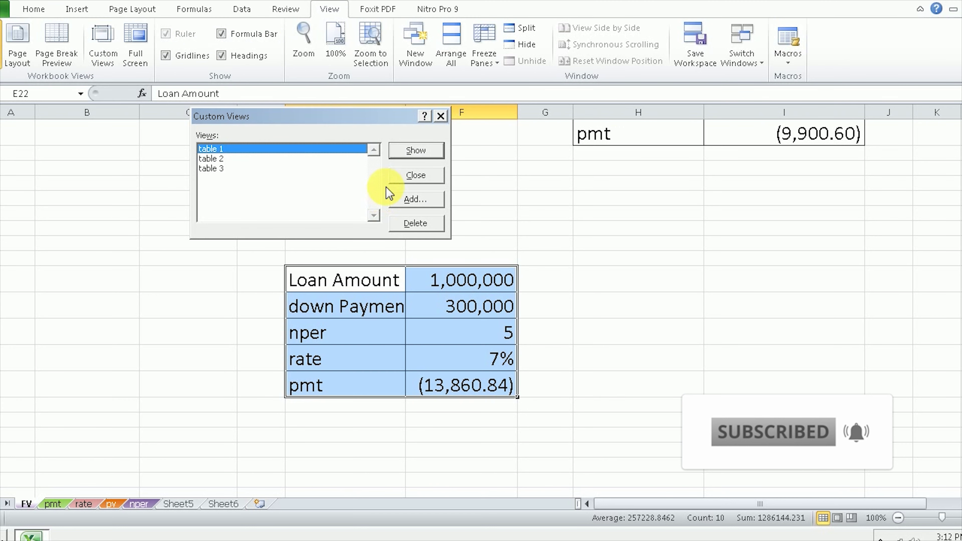
pyautogui.click(415, 198)
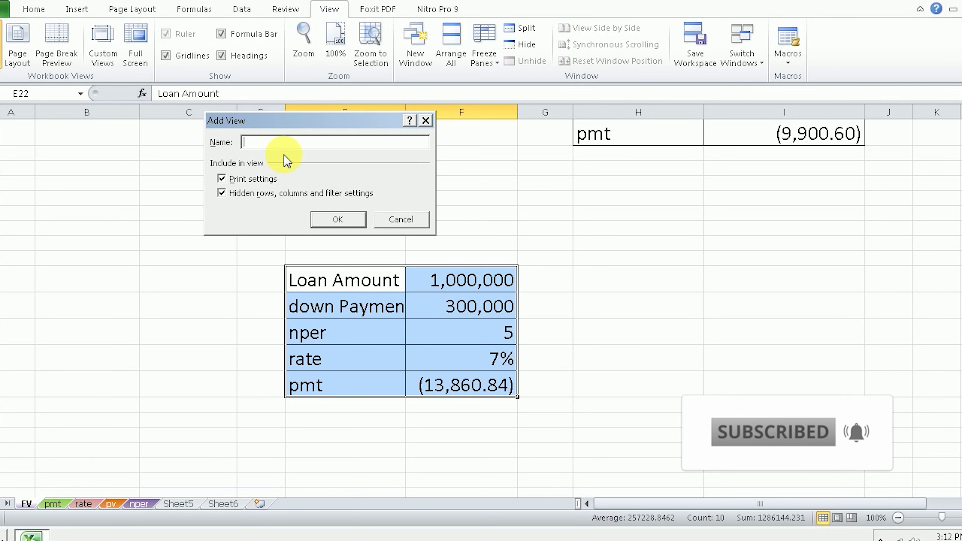
pyautogui.write('table ')
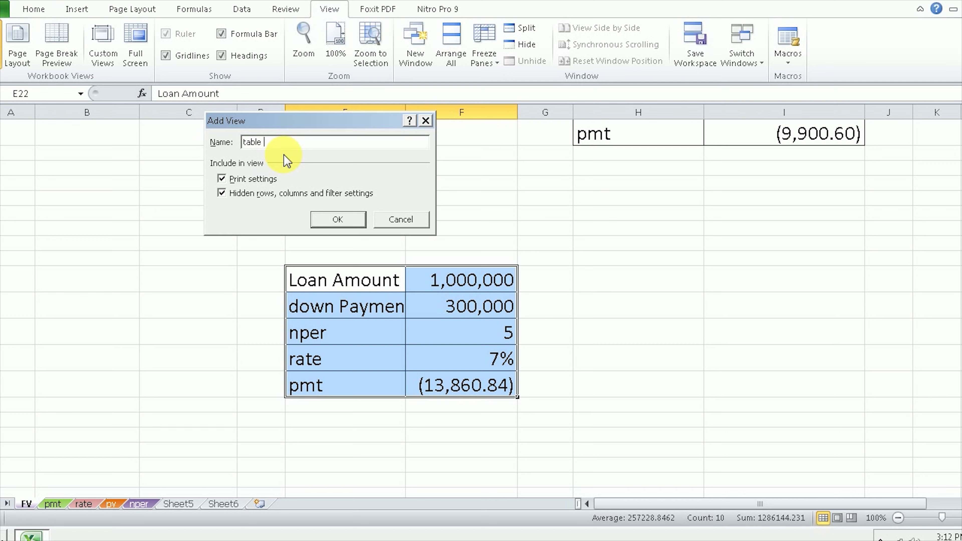
pyautogui.write('4')
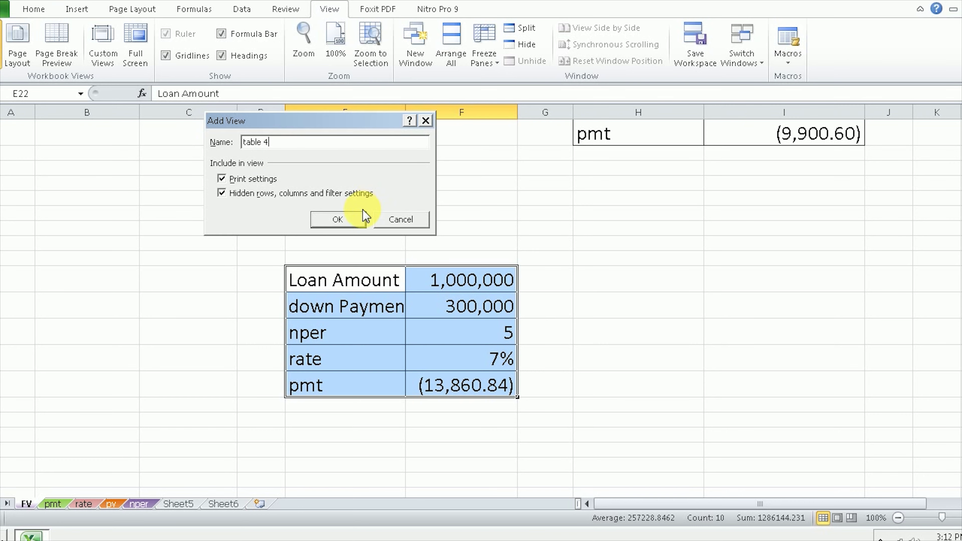
pyautogui.click(345, 220)
pyautogui.scroll(4, 496, 329)
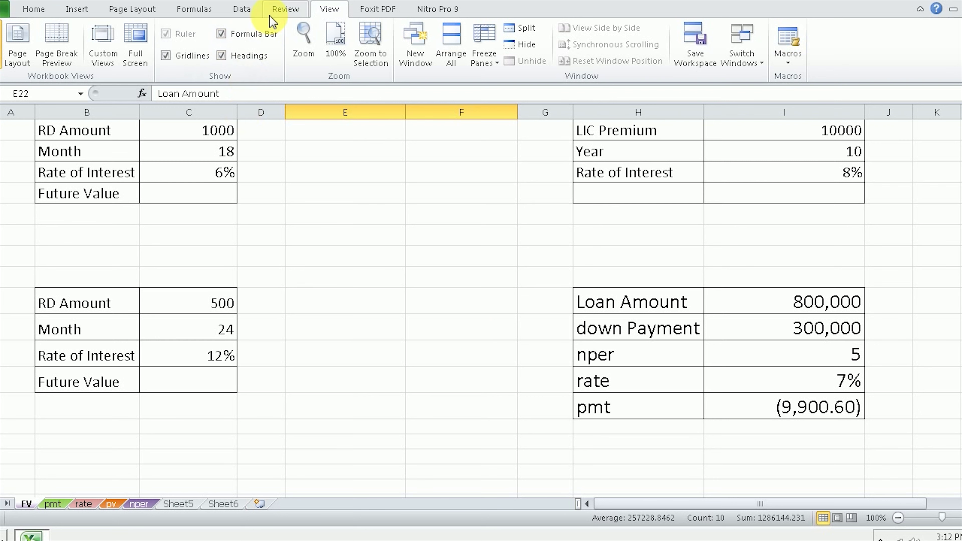
# Step: Show the saved custom view 'table 3'
pyautogui.click(110, 59)
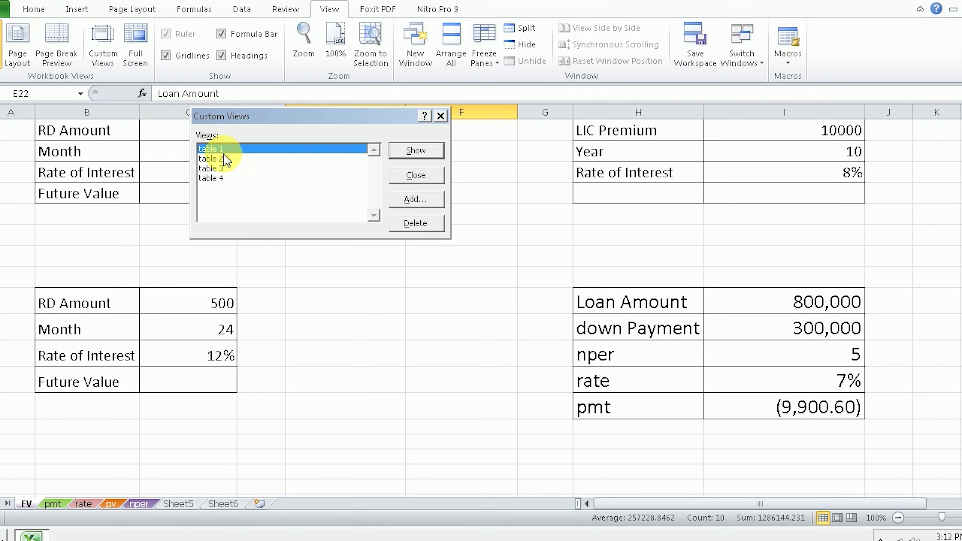
pyautogui.click(218, 169)
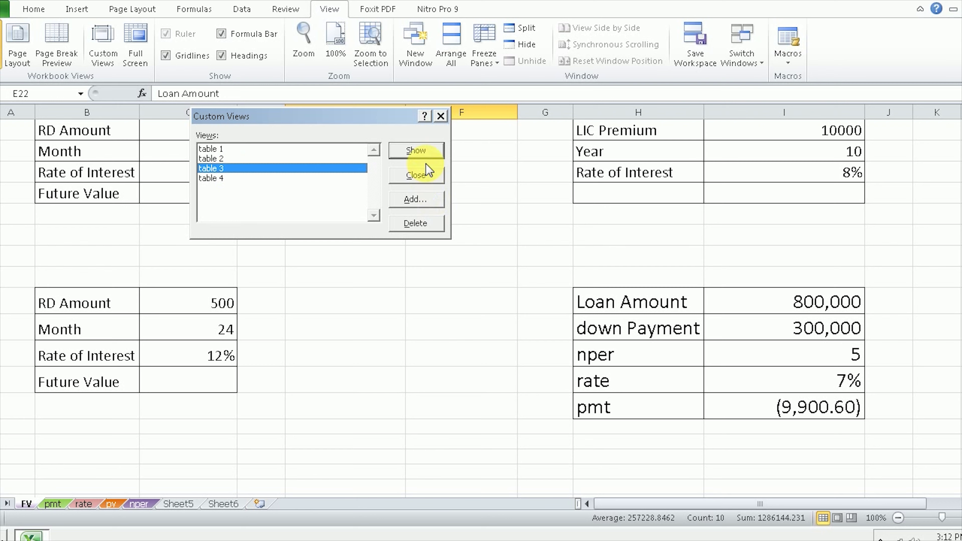
pyautogui.click(425, 152)
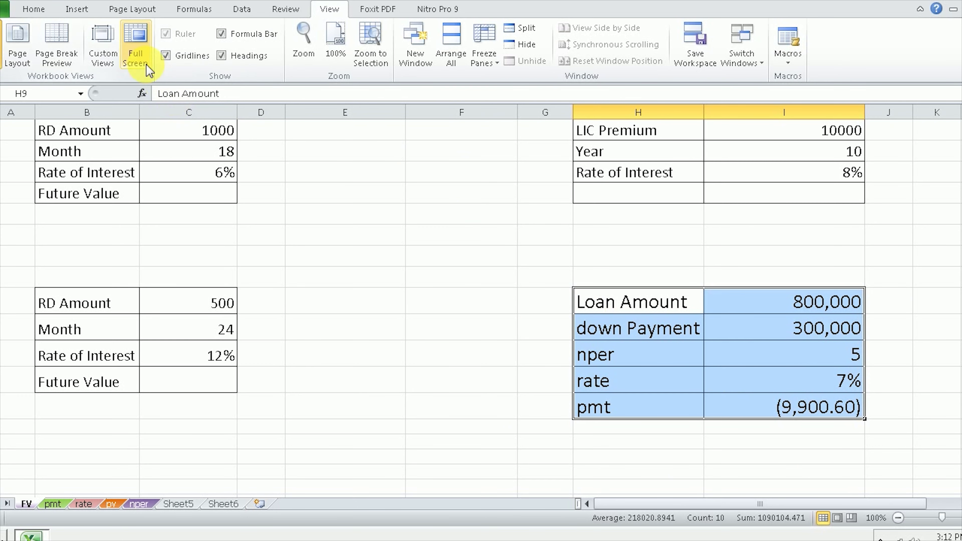
# Step: Show the saved custom view 'table 4'
pyautogui.click(103, 45)
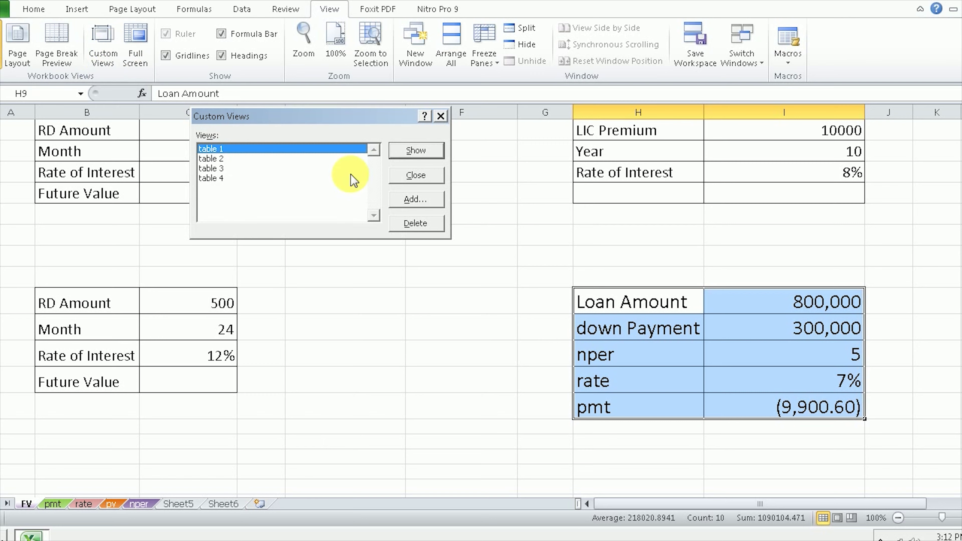
pyautogui.click(212, 178)
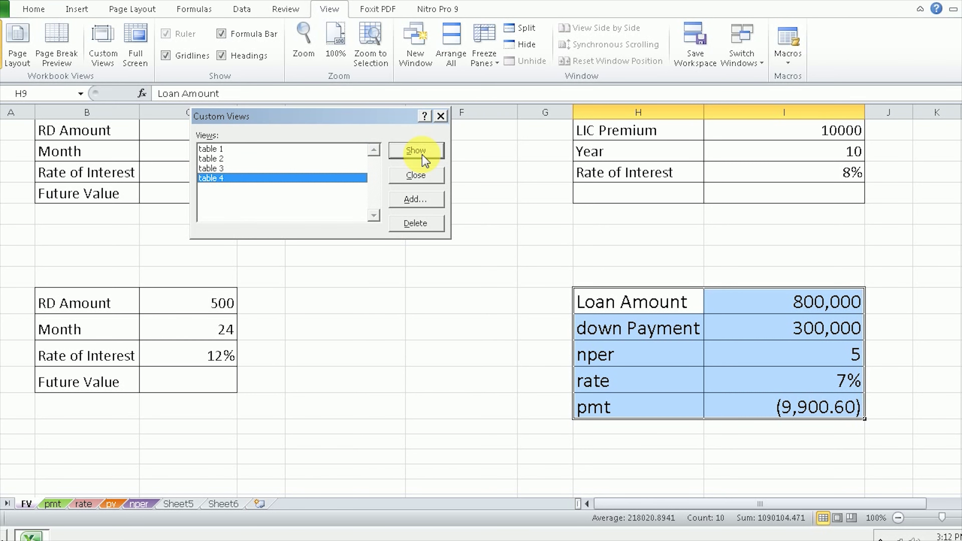
pyautogui.click(421, 152)
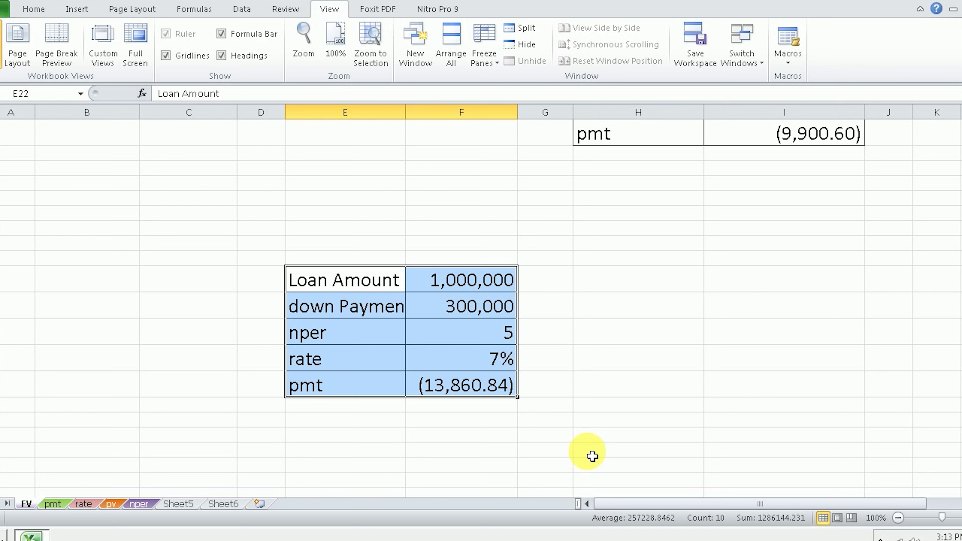
# Step: Remove the 'table 1' view from Custom Views, confirm, and close the dialog
pyautogui.click(110, 41)
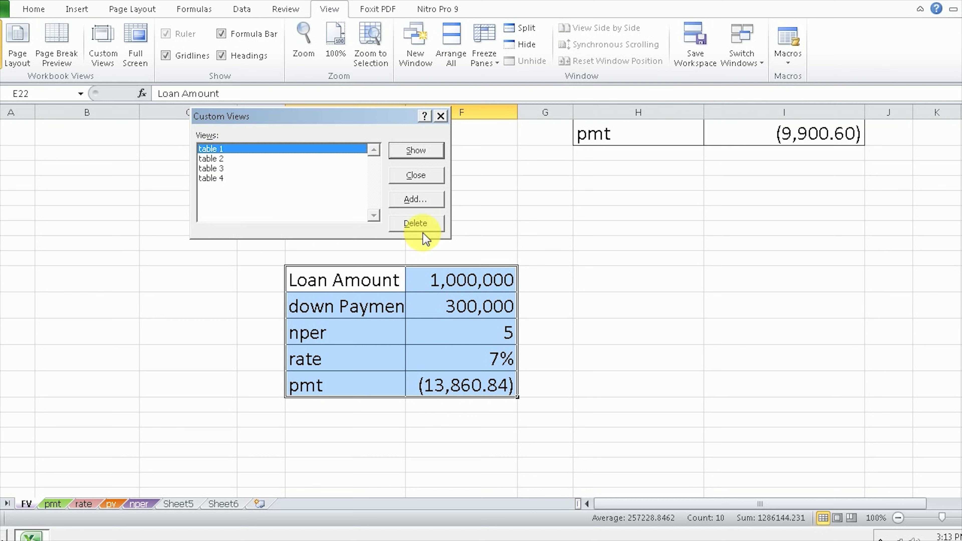
pyautogui.click(425, 223)
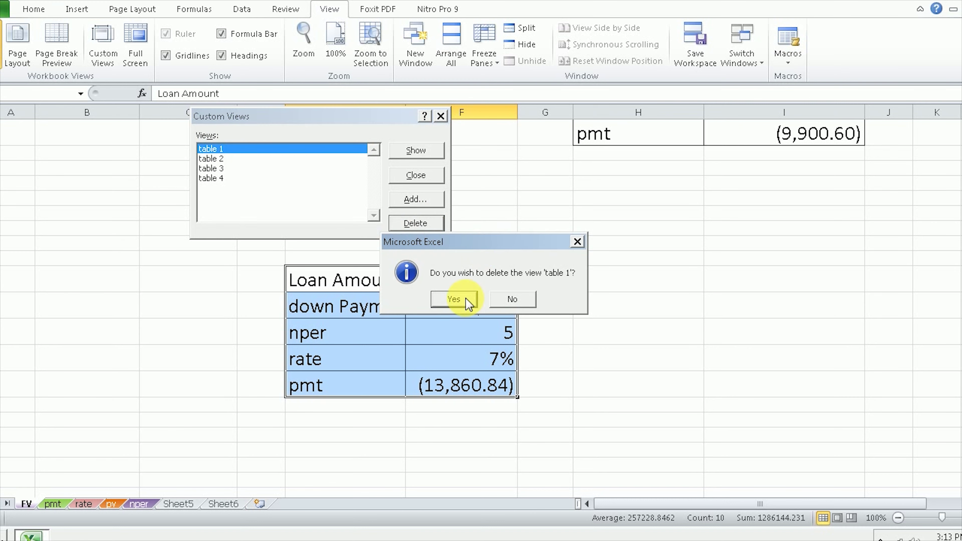
pyautogui.click(454, 299)
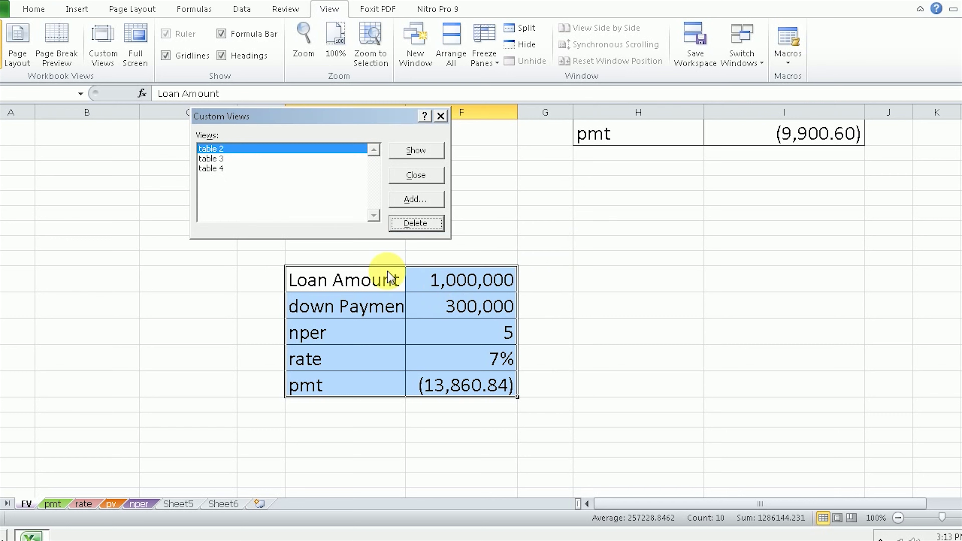
pyautogui.click(441, 117)
pyautogui.scroll(3, 515, 292)
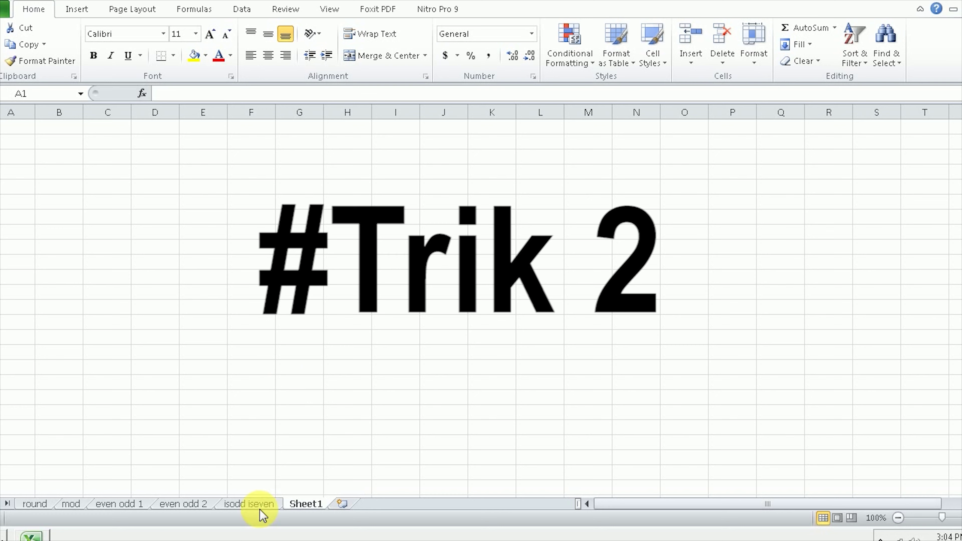
# Step: Cycle through the mod, round, even odd, isodd iseven and Sheet1 tabs
pyautogui.click(74, 504)
pyautogui.click(43, 502)
pyautogui.click(77, 504)
pyautogui.click(110, 505)
pyautogui.click(193, 503)
pyautogui.click(246, 503)
pyautogui.click(302, 503)
pyautogui.click(229, 503)
pyautogui.click(183, 504)
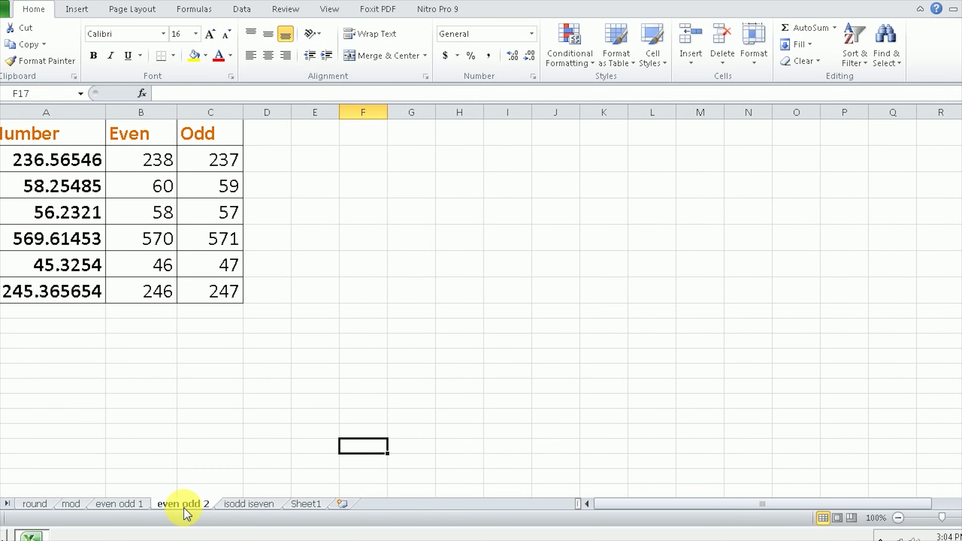
# Step: Flip between the mod, round and even odd 2 tabs, settling on even odd 1
pyautogui.click(131, 506)
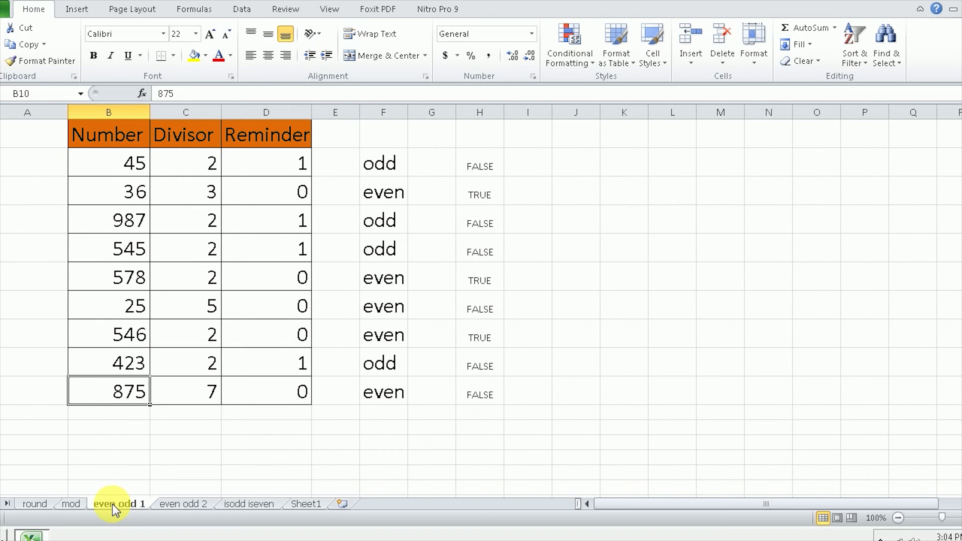
pyautogui.click(71, 505)
pyautogui.click(43, 504)
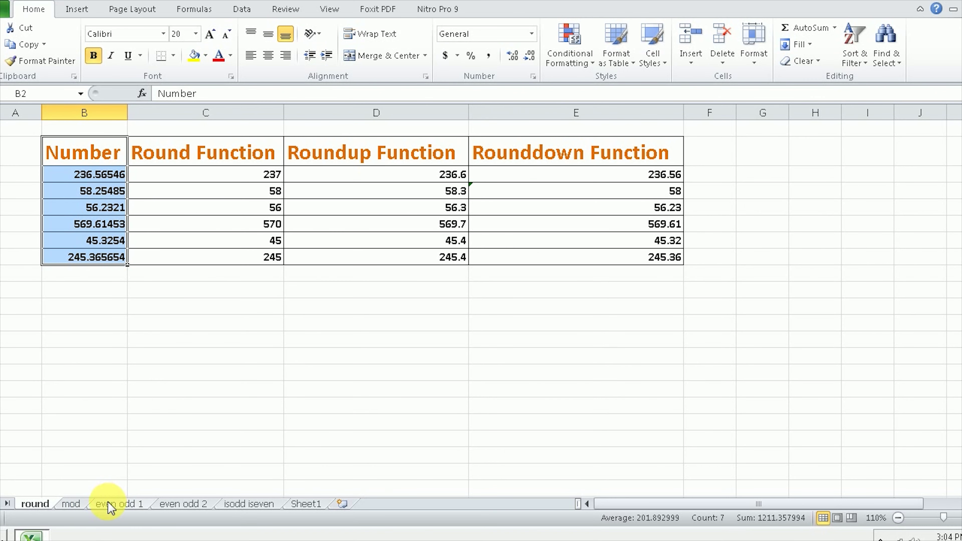
pyautogui.click(71, 504)
pyautogui.click(123, 504)
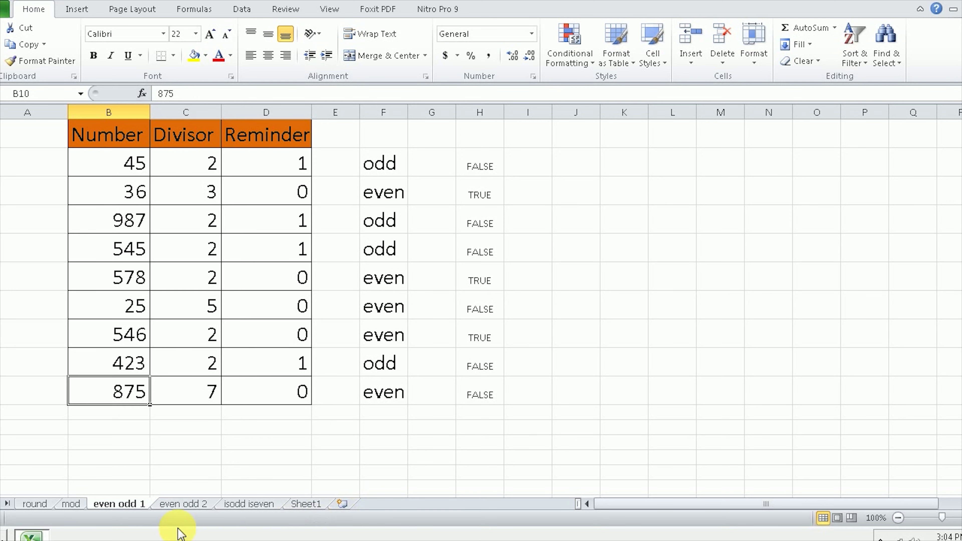
pyautogui.click(174, 505)
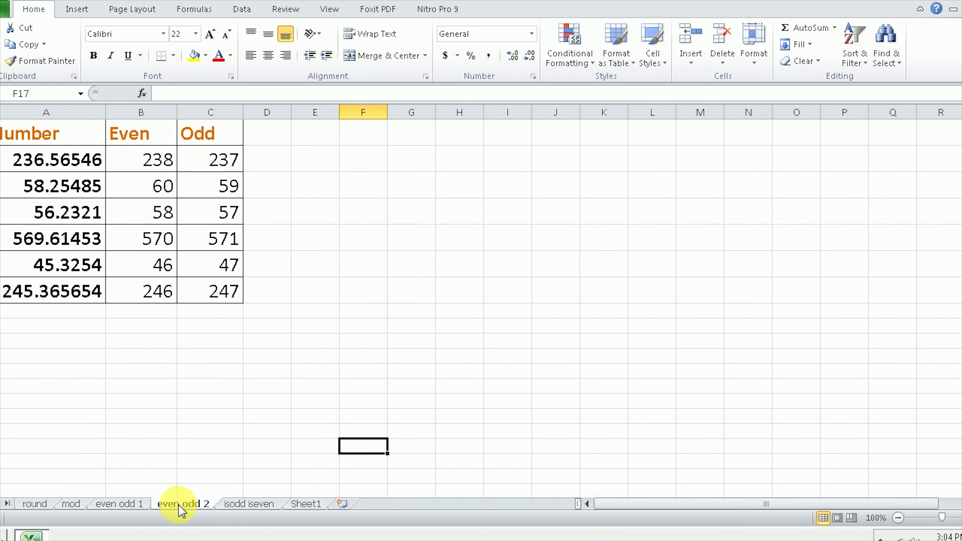
pyautogui.click(120, 504)
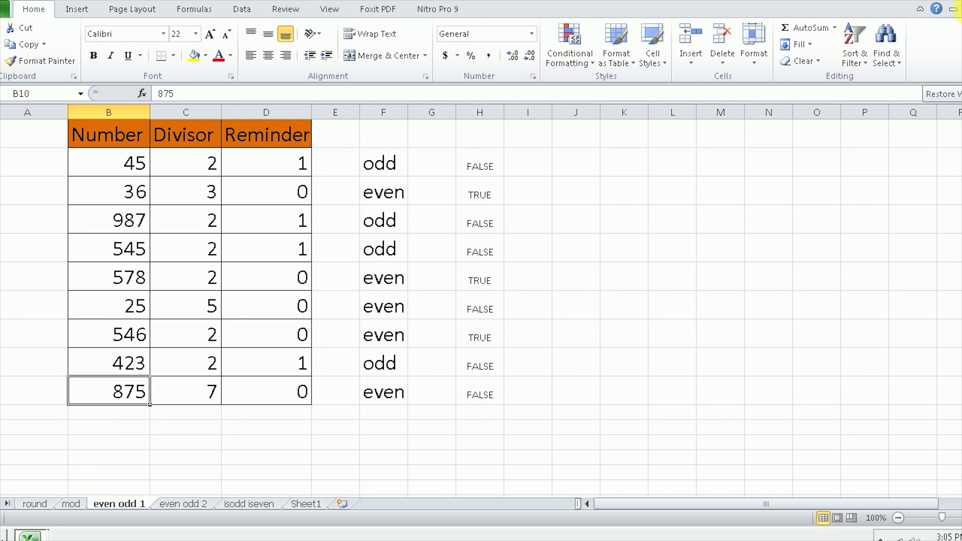
# Step: Restore and move the workbook window, then drag the even odd 2 sheet into Book3
pyautogui.click(953, 9)
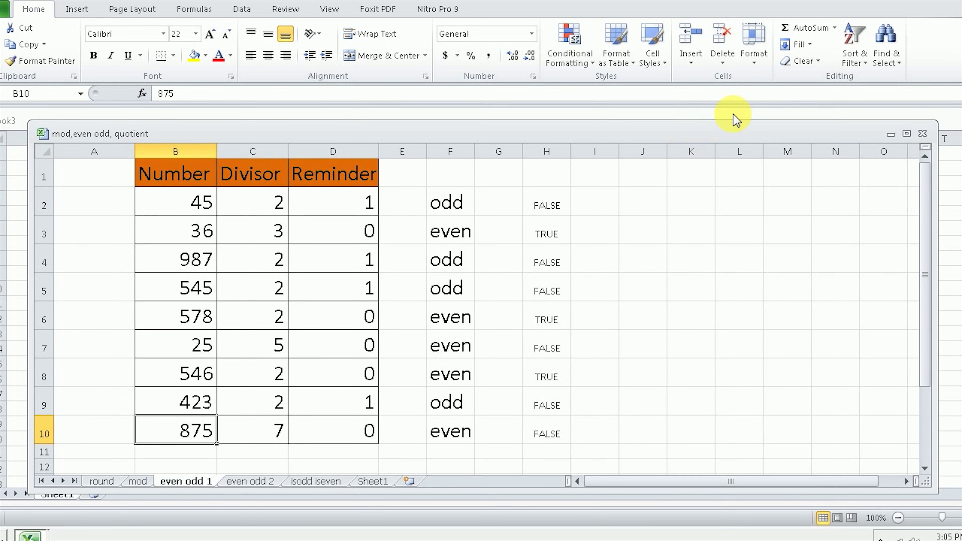
pyautogui.moveTo(690, 133); pyautogui.dragTo(846, 106)
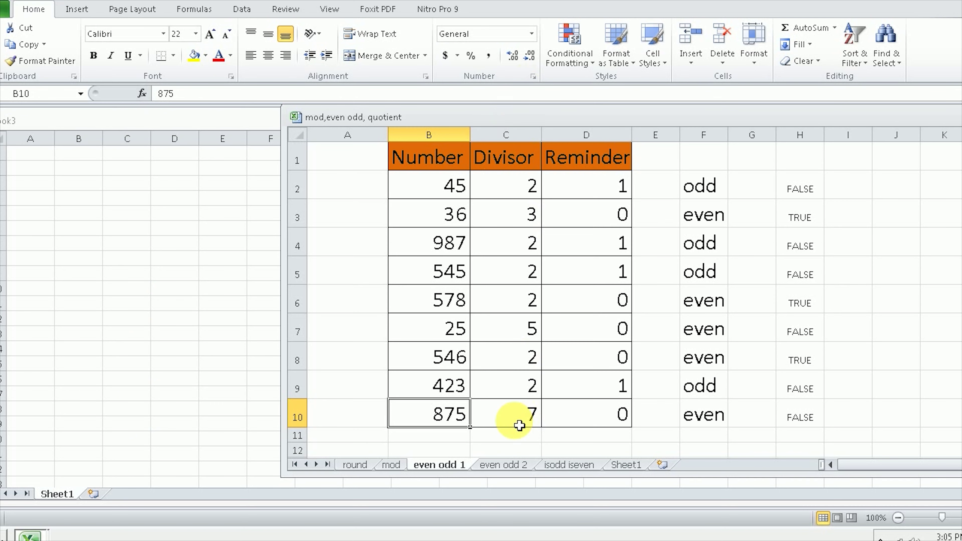
pyautogui.click(504, 464)
pyautogui.click(390, 464)
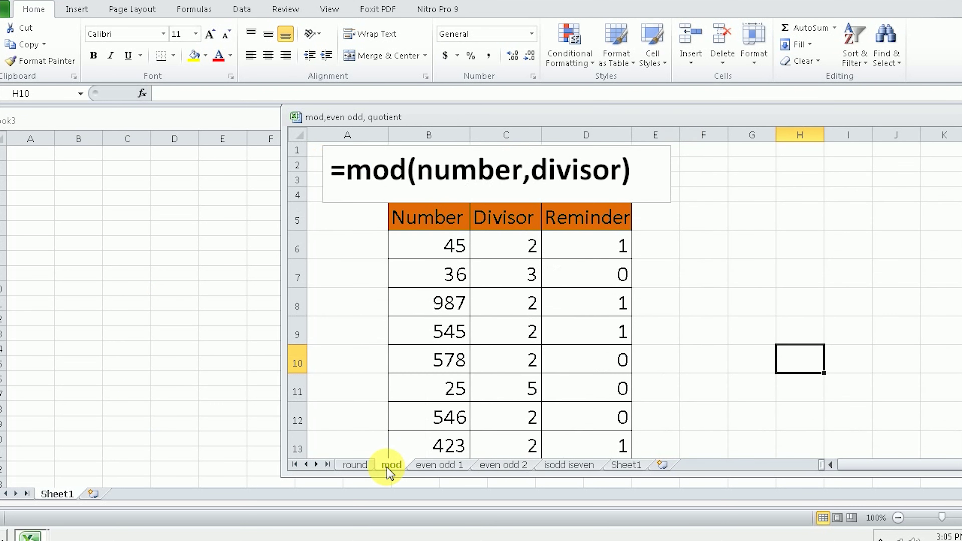
pyautogui.click(439, 464)
pyautogui.click(507, 464)
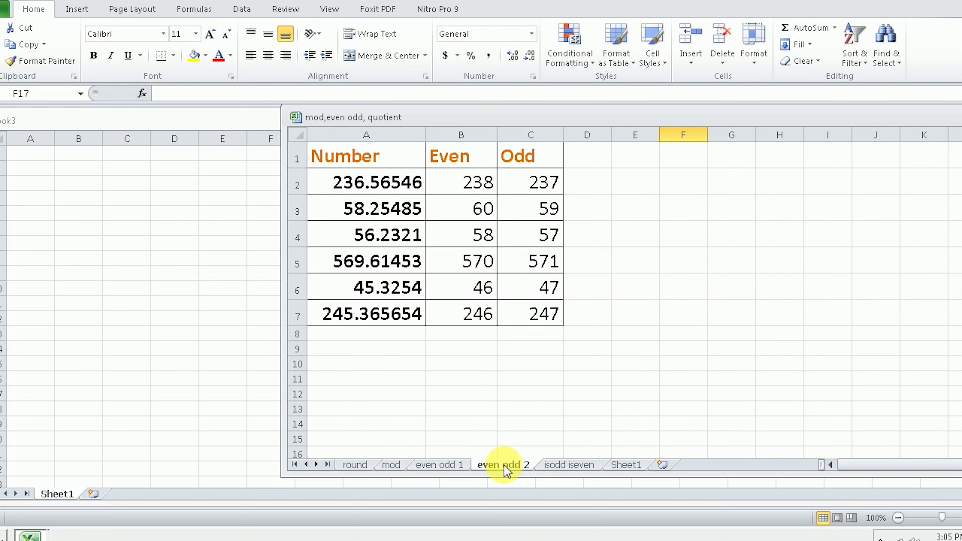
pyautogui.moveTo(171, 462); pyautogui.dragTo(97, 493)
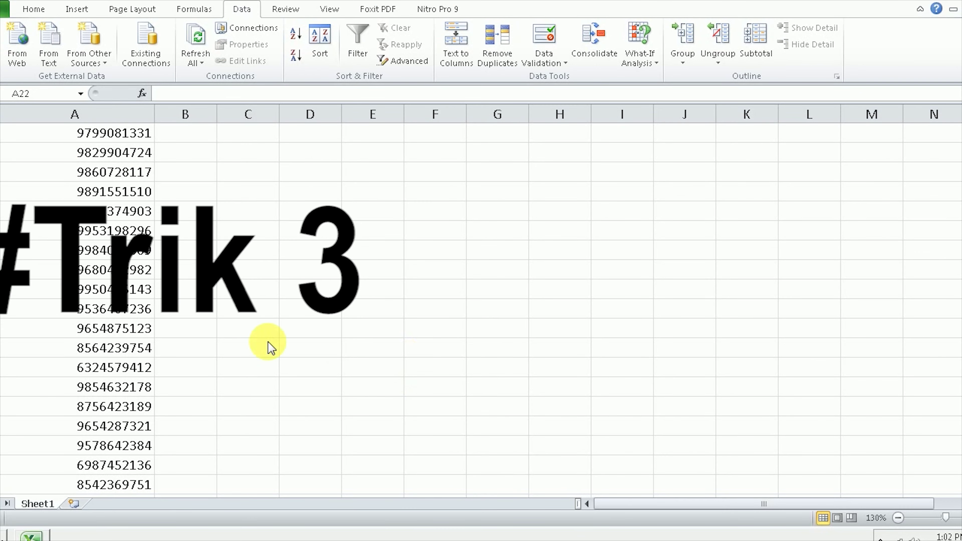
pyautogui.click(111, 152)
pyautogui.click(112, 173)
pyautogui.click(119, 131)
pyautogui.click(39, 148)
pyautogui.click(48, 137)
pyautogui.click(126, 154)
pyautogui.click(61, 133)
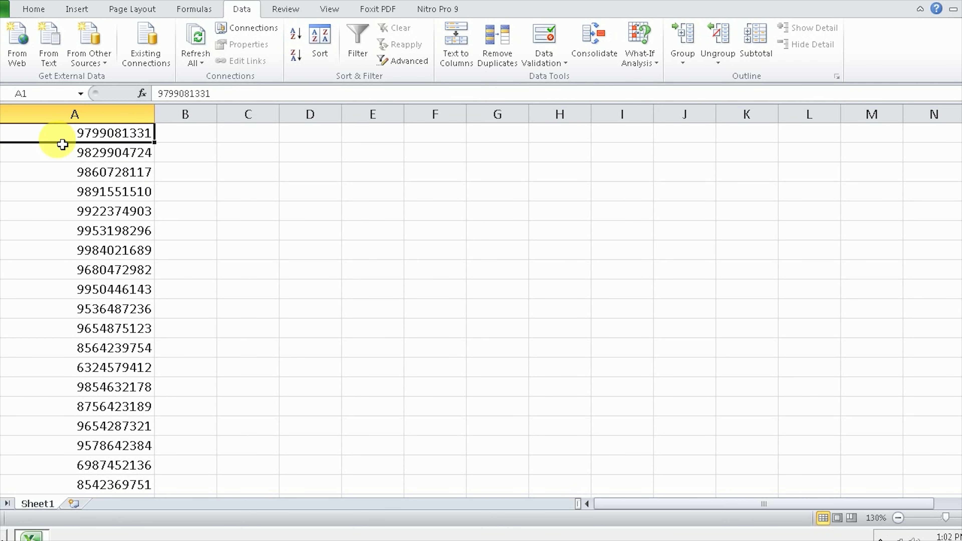
pyautogui.click(125, 173)
pyautogui.scroll(-4, 135, 175)
pyautogui.scroll(2, 132, 178)
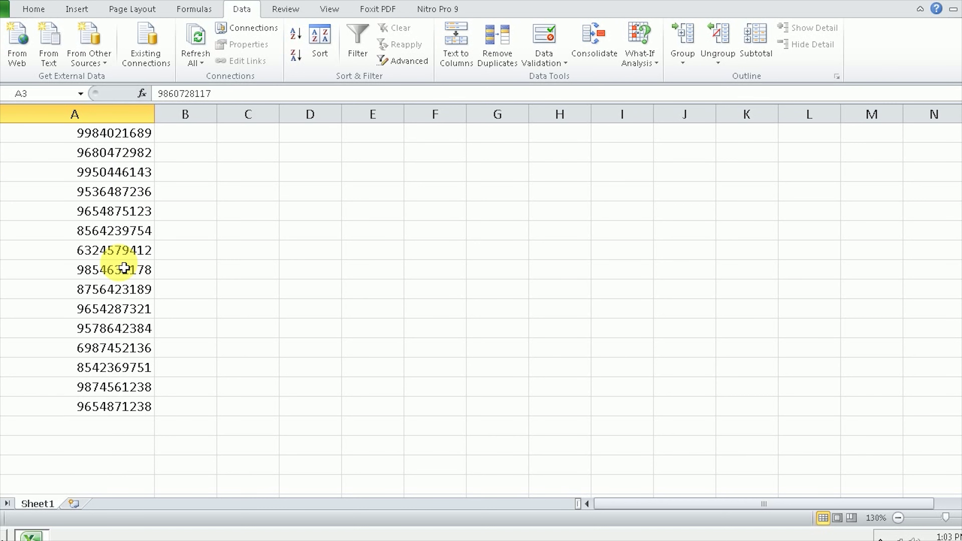
pyautogui.scroll(2, 130, 182)
pyautogui.click(125, 133)
pyautogui.click(129, 159)
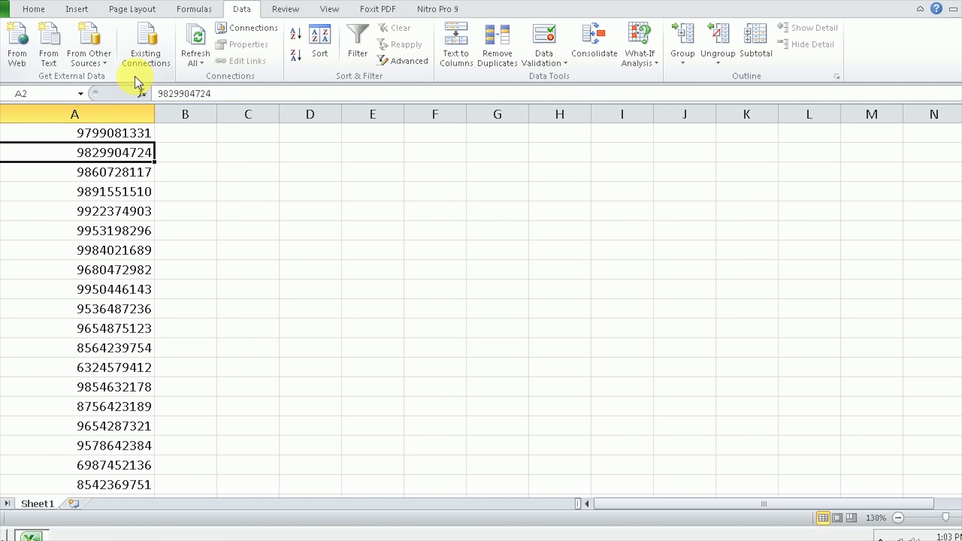
pyautogui.click(78, 9)
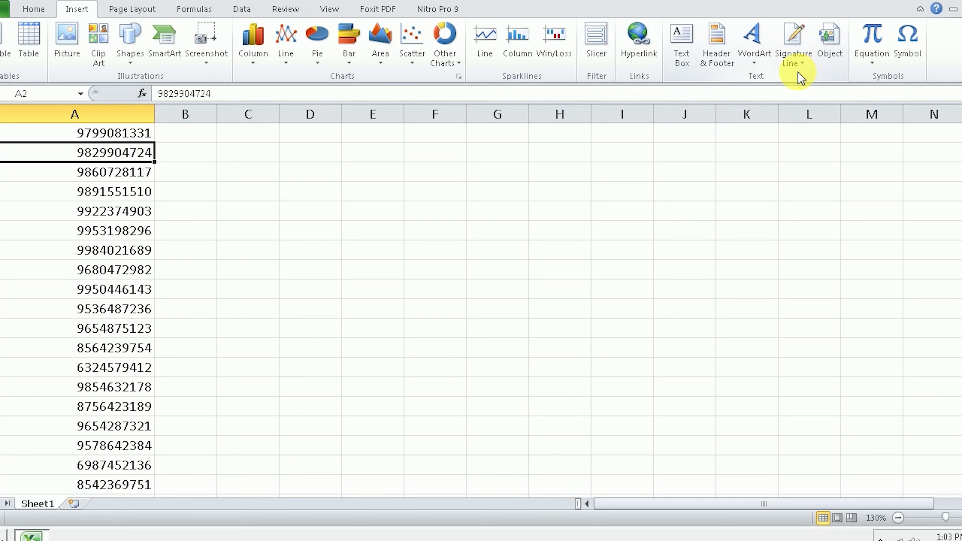
# Step: Insert an empty column A before the phone numbers
pyautogui.click(79, 130)
pyautogui.hotkey('ctrl', 'shift', 'Down')
pyautogui.rightClick(71, 120)
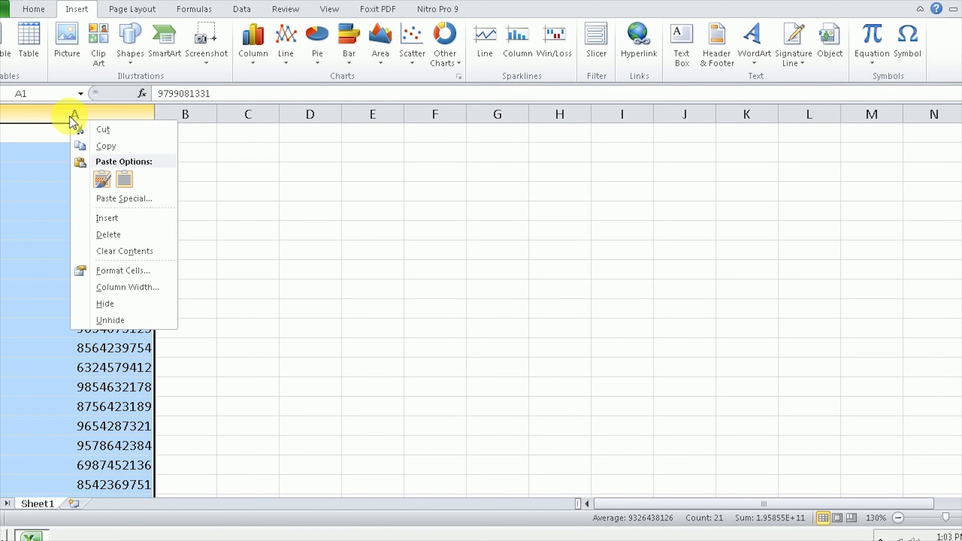
pyautogui.click(139, 221)
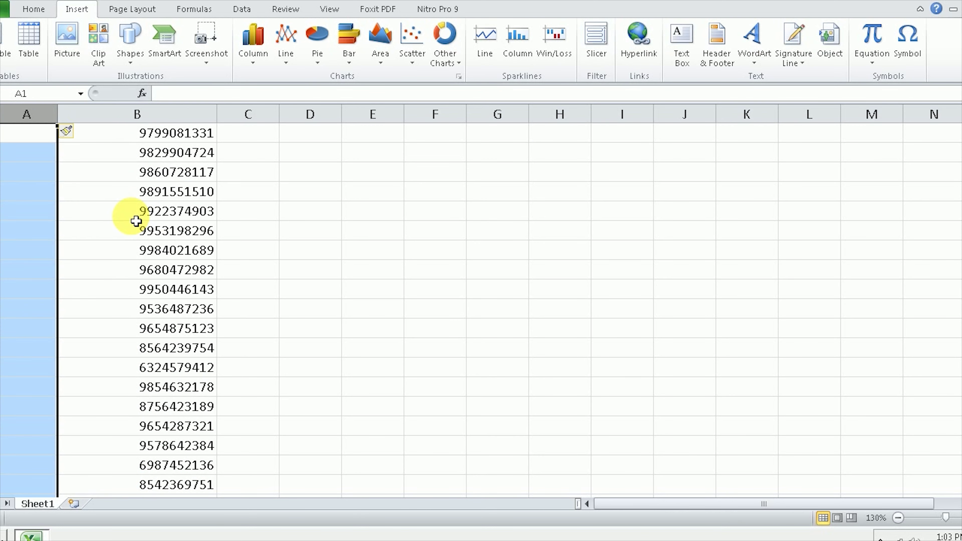
pyautogui.click(114, 172)
# Step: Enter 91 in A1 and fill it down beside every number
pyautogui.click(19, 131)
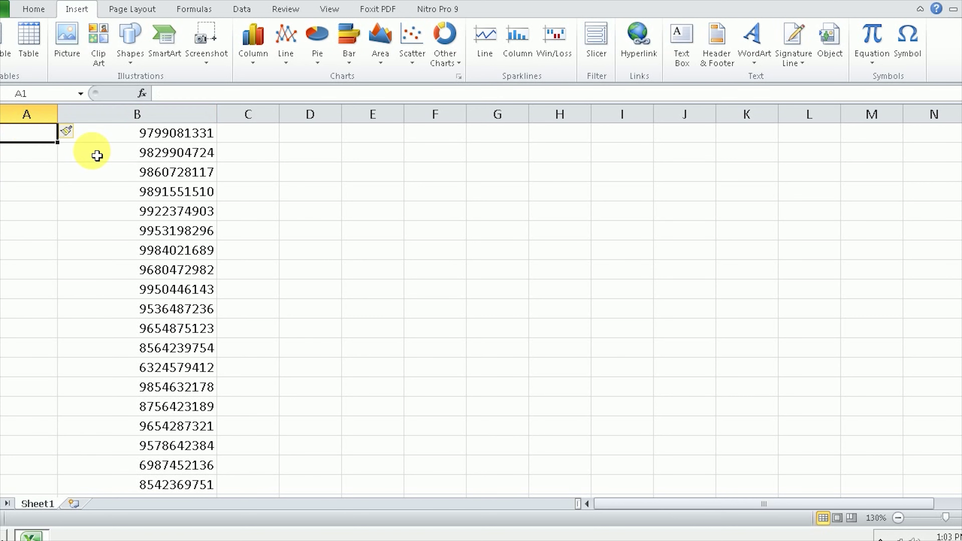
pyautogui.write('91')
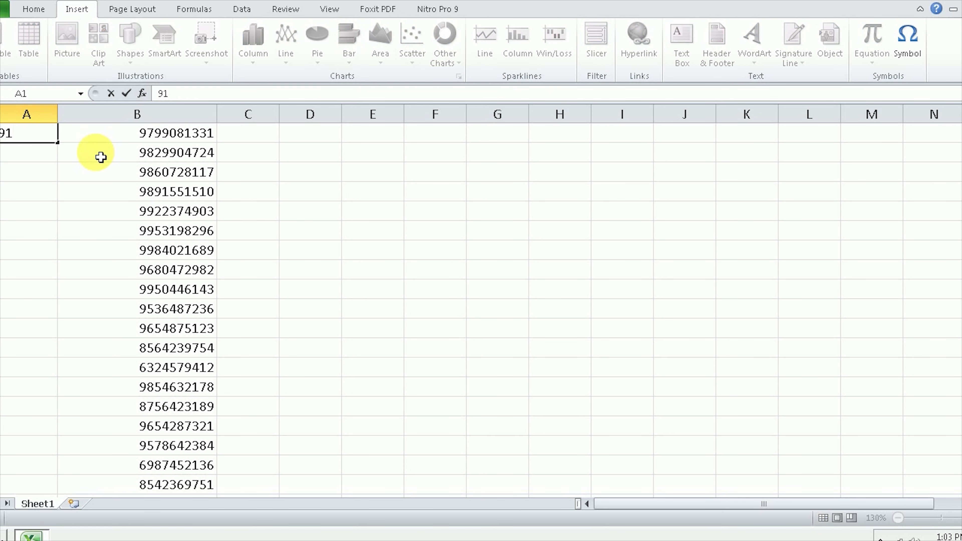
pyautogui.press('Return')
pyautogui.press('Up')
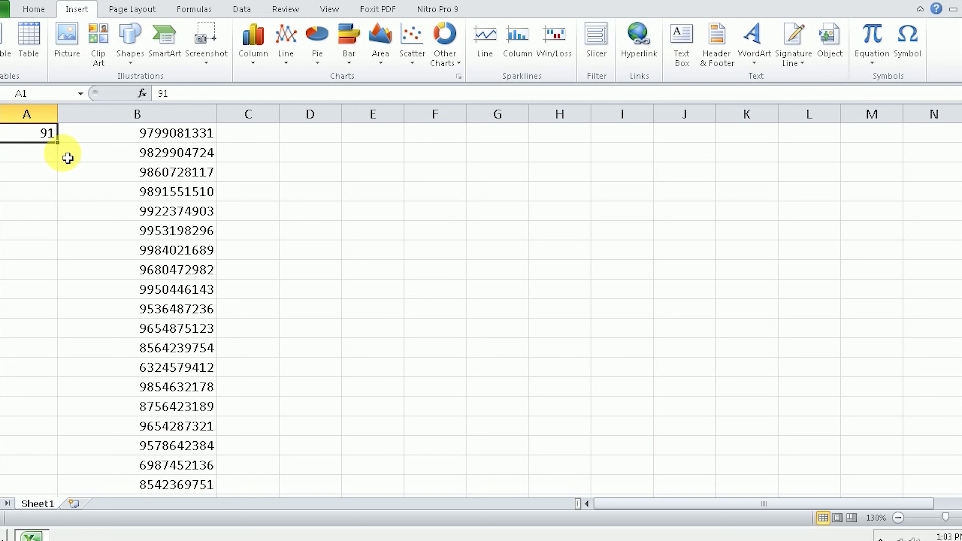
pyautogui.doubleClick(57, 143)
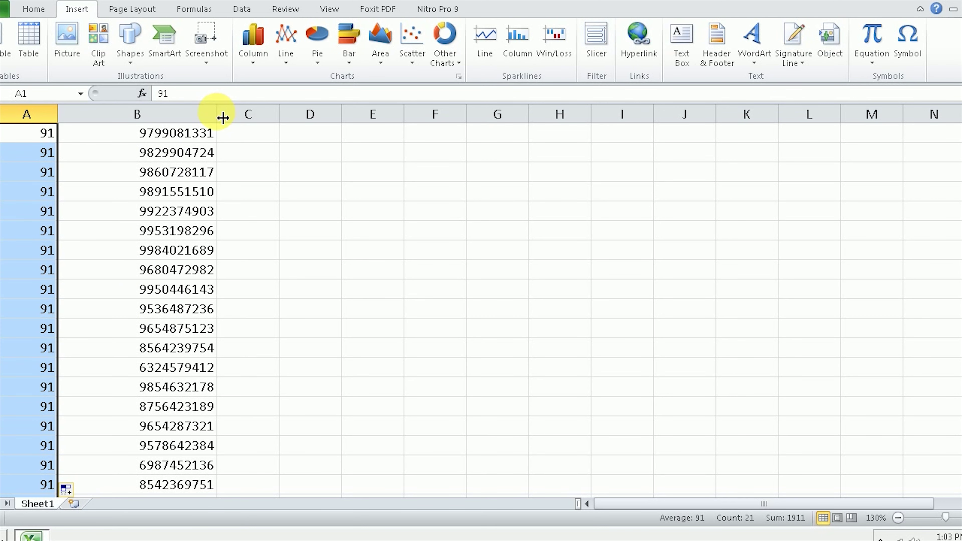
# Step: Narrow column B and widen column C
pyautogui.moveTo(222, 118); pyautogui.dragTo(160, 118)
pyautogui.click(191, 133)
pyautogui.moveTo(220, 118); pyautogui.dragTo(269, 122)
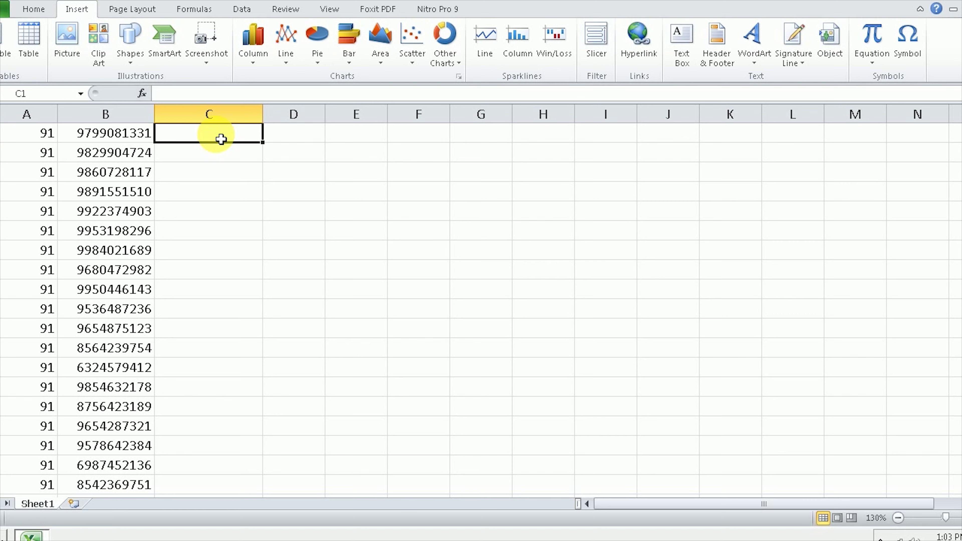
# Step: Enter =CONCATENATE(A1,B1) in C1, check the joined result, then clear it
pyautogui.write('=con')
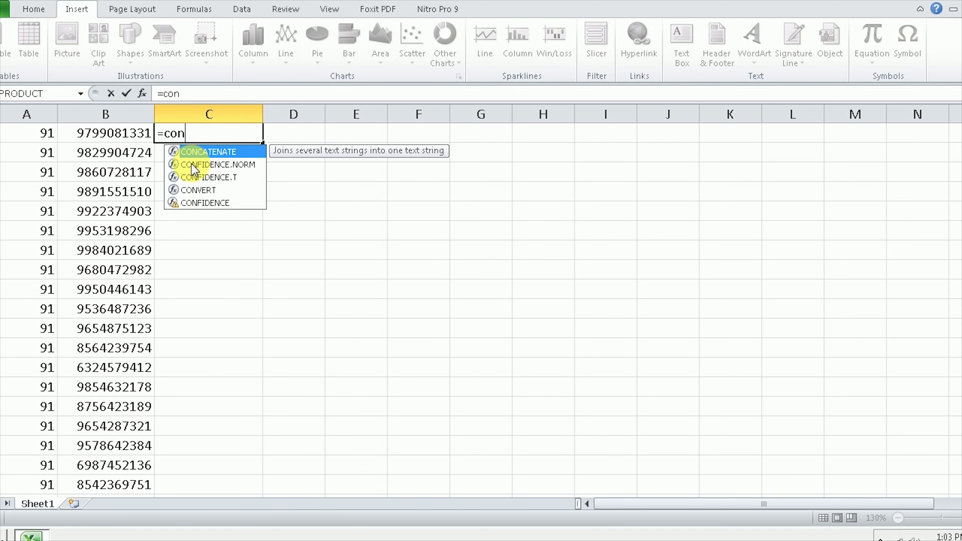
pyautogui.doubleClick(212, 151)
pyautogui.click(49, 139)
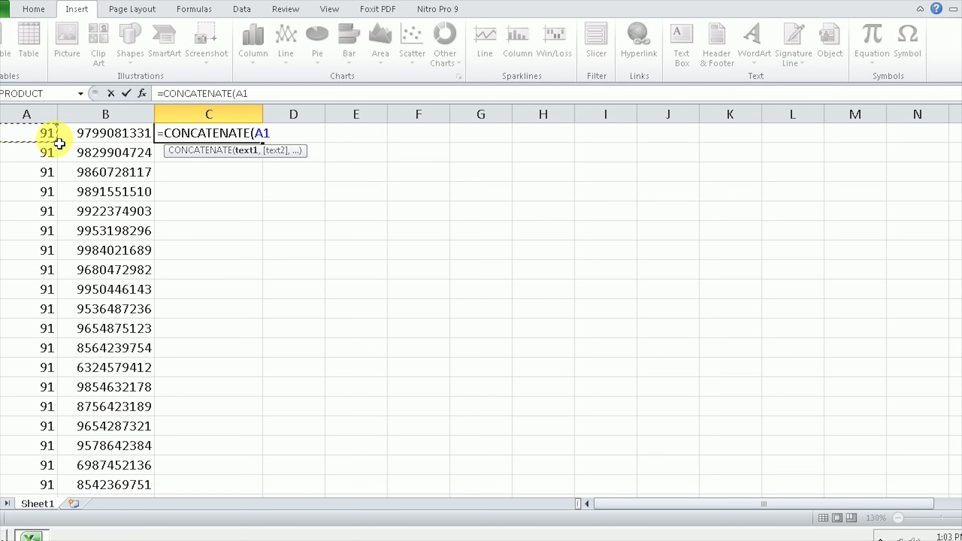
pyautogui.write(',')
pyautogui.click(97, 134)
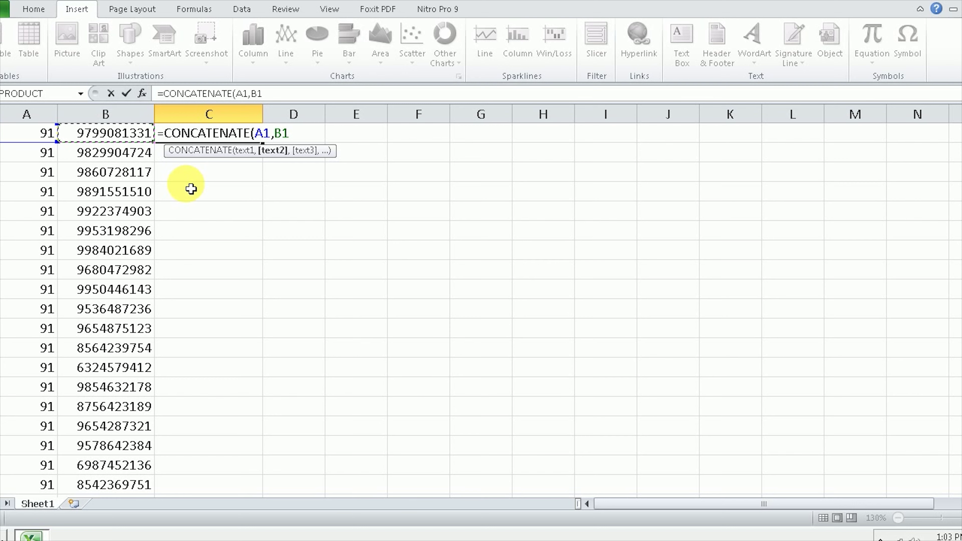
pyautogui.write(')')
pyautogui.press('Return')
pyautogui.click(193, 135)
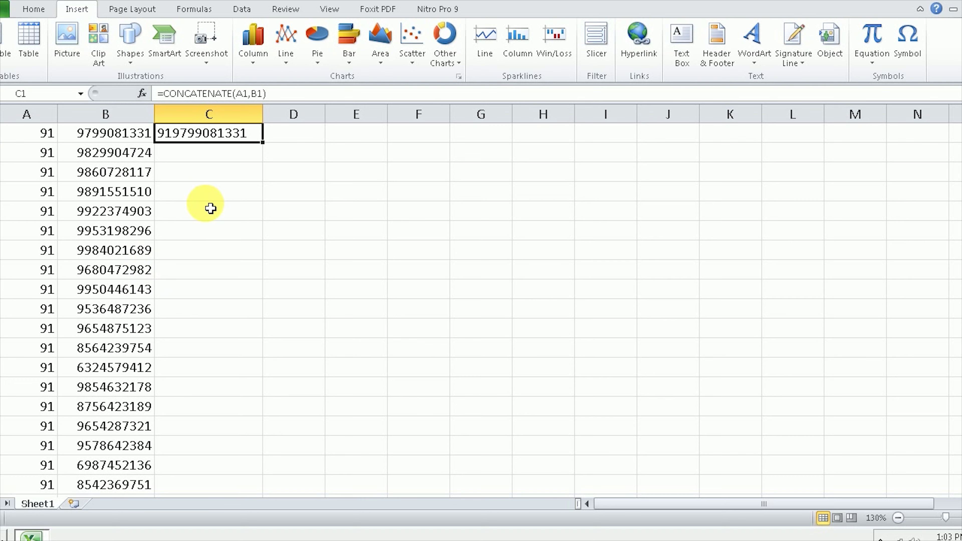
pyautogui.press('Delete')
pyautogui.click(150, 231)
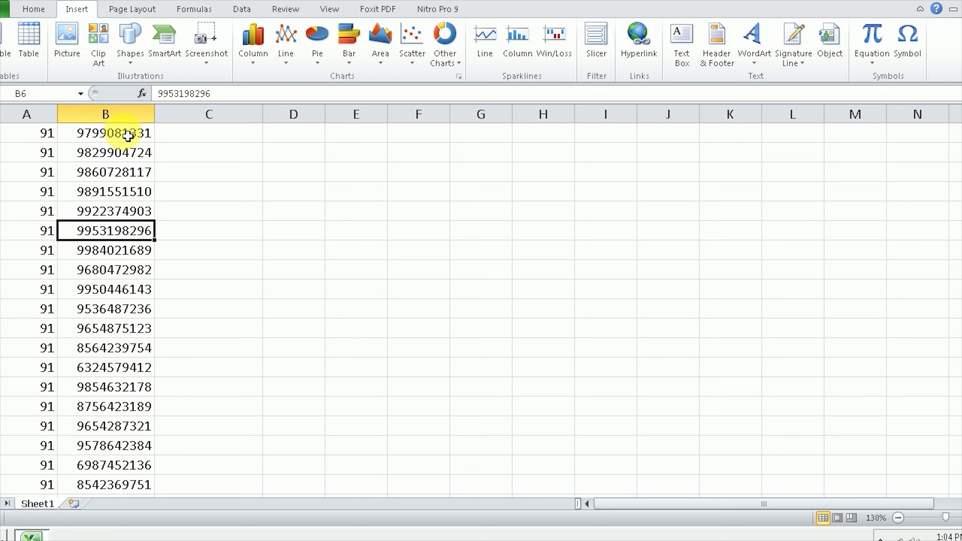
pyautogui.moveTo(128, 136); pyautogui.dragTo(143, 489)
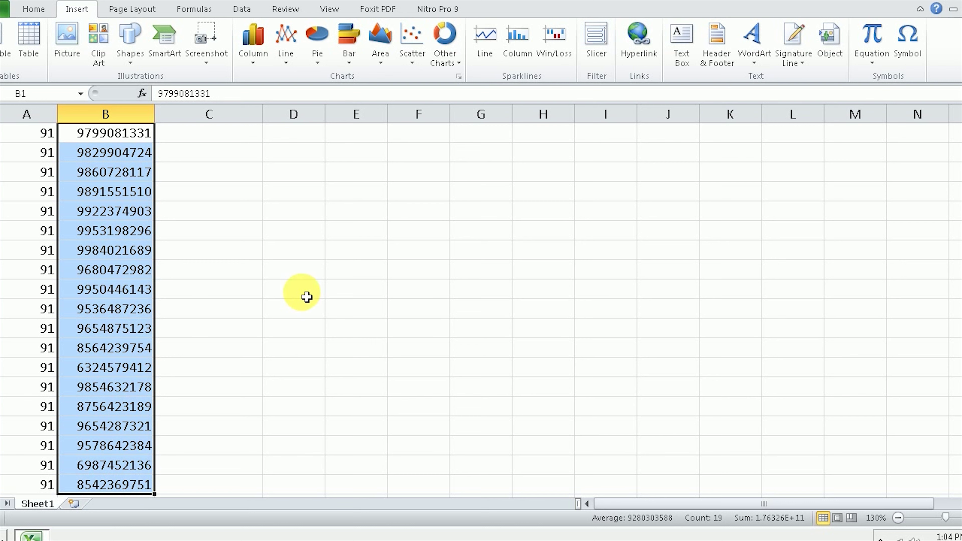
pyautogui.click(36, 10)
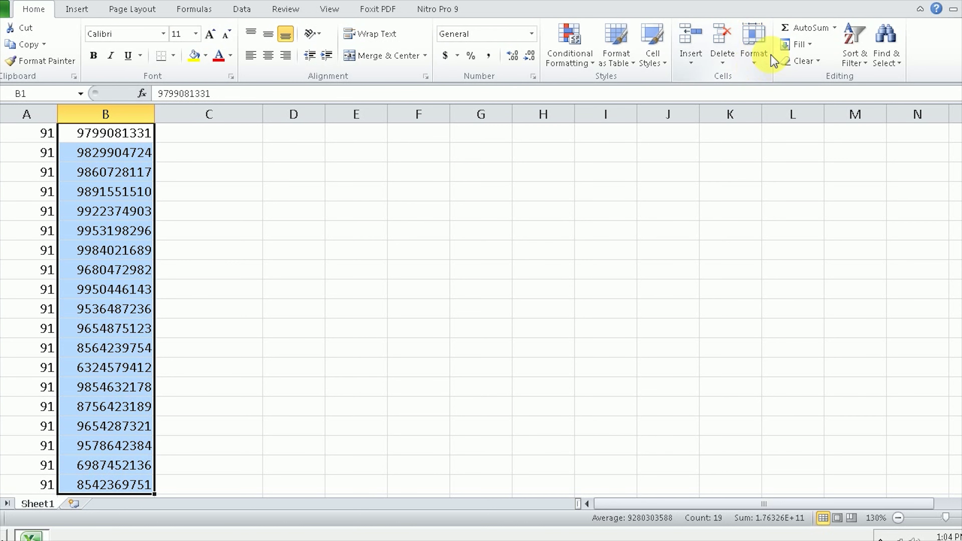
pyautogui.click(761, 65)
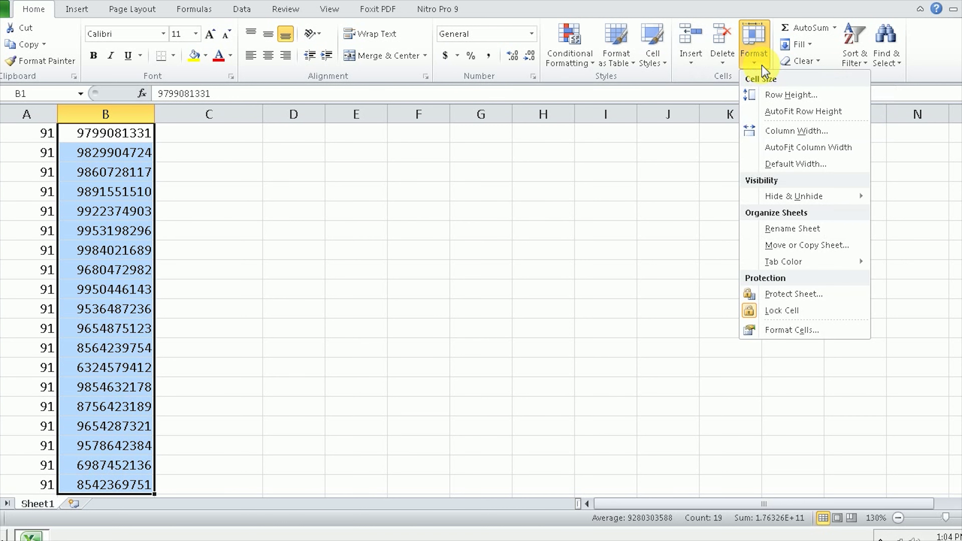
pyautogui.click(818, 335)
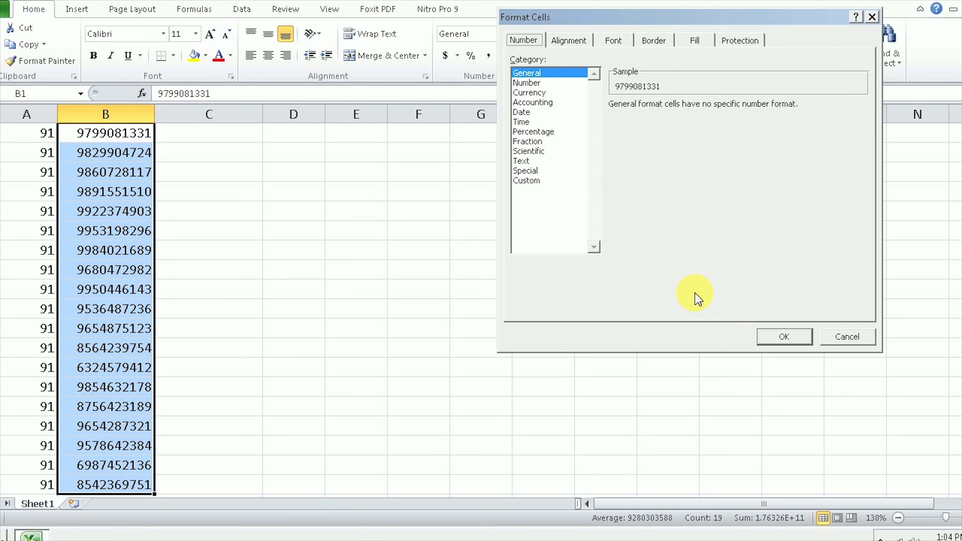
pyautogui.click(531, 181)
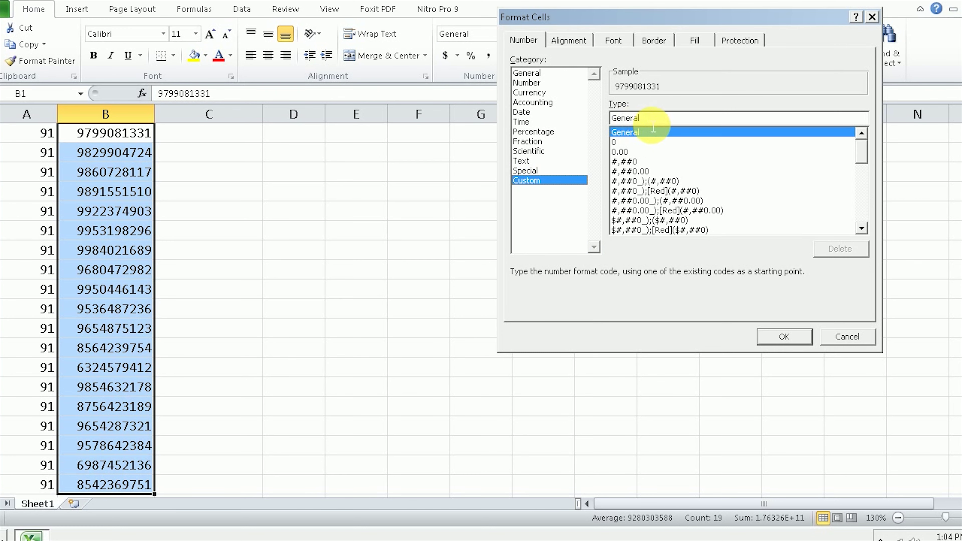
pyautogui.moveTo(642, 118); pyautogui.dragTo(610, 118)
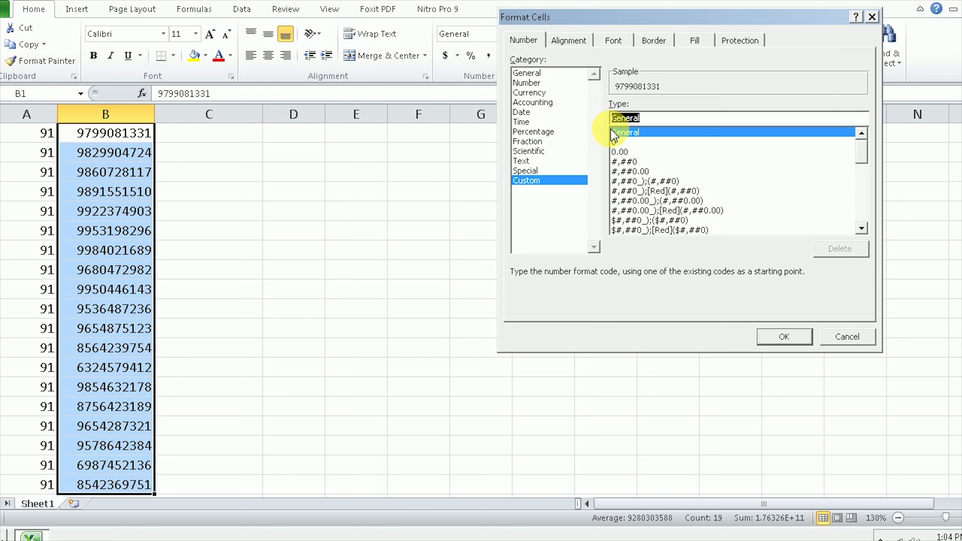
pyautogui.press('BackSpace')
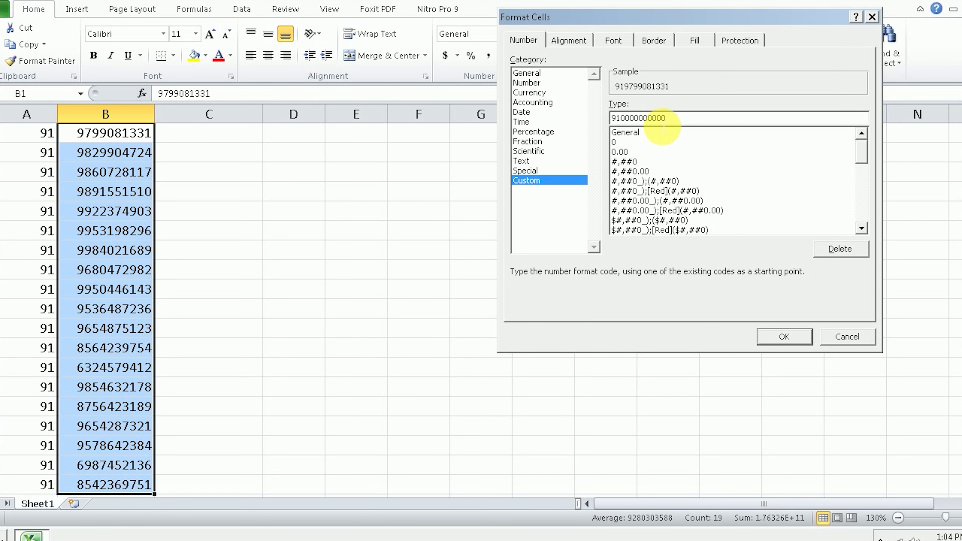
pyautogui.click(797, 342)
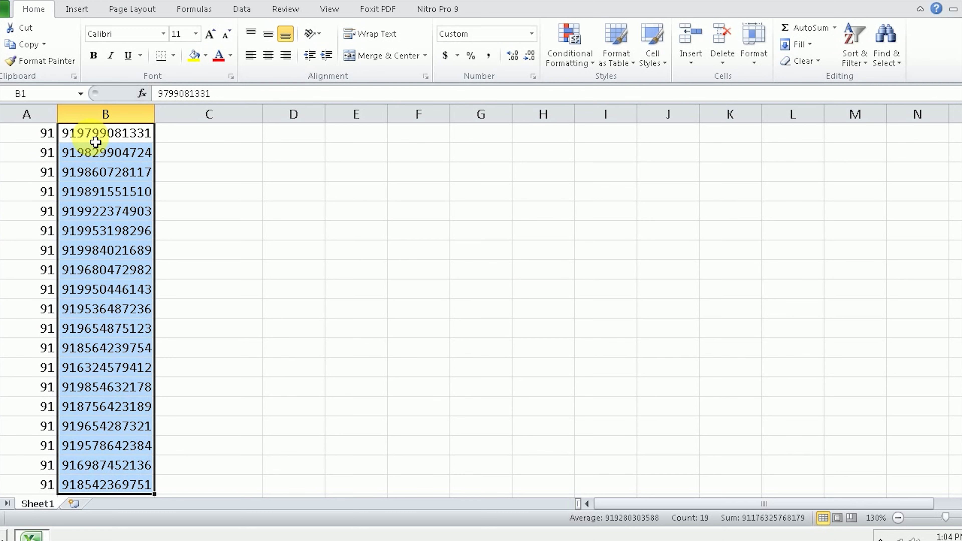
# Step: Look over the phone number sheet and reopen the Number format settings
pyautogui.scroll(-3, 98, 151)
pyautogui.scroll(3, 106, 273)
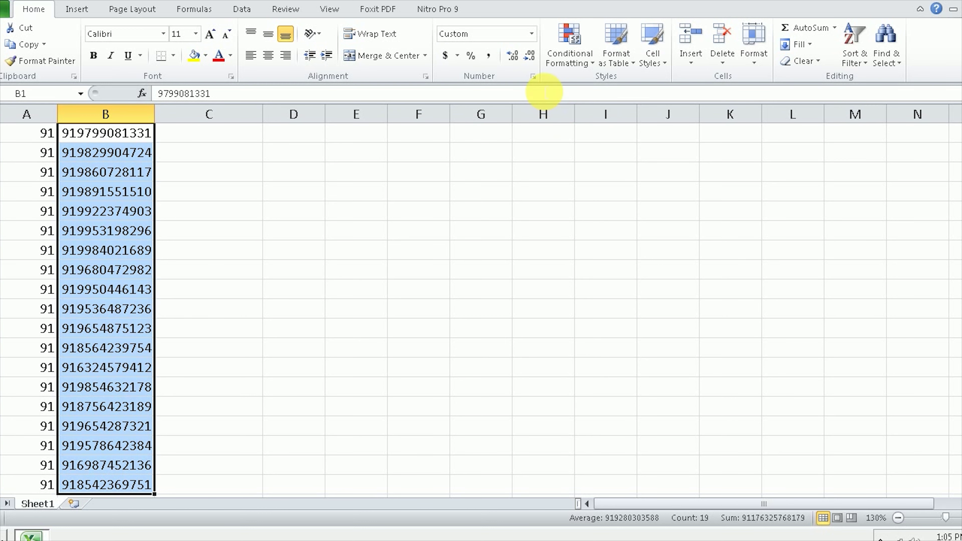
pyautogui.click(532, 77)
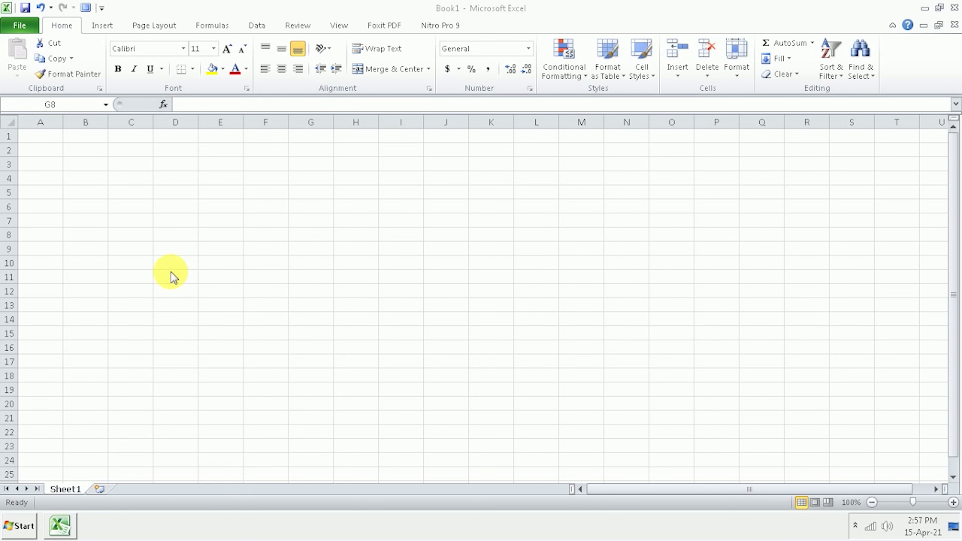
# Step: Enter sample entries 45, ghjhg, fgd, df ds and 4645 in C8, C9, E10, E11 and G6
pyautogui.click(133, 237)
pyautogui.write('45')
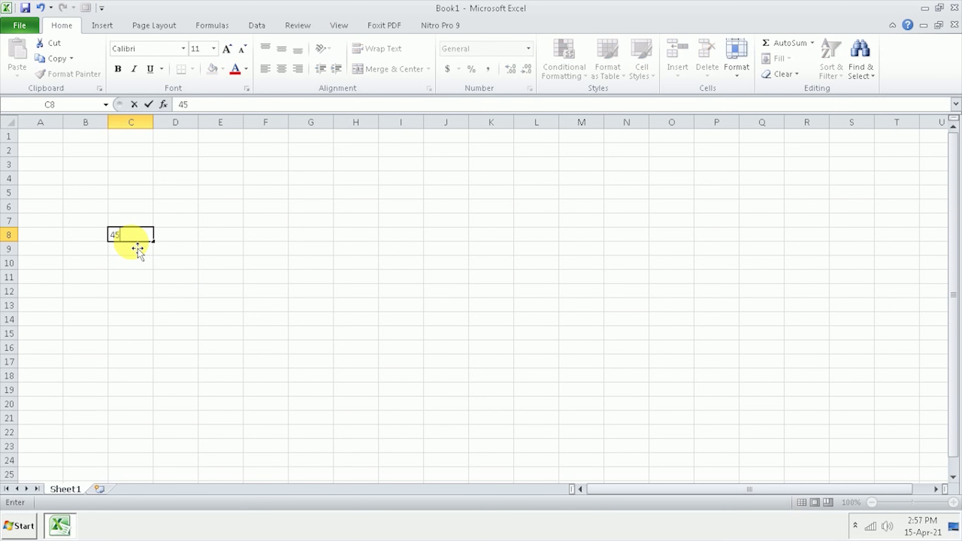
pyautogui.press('Return')
pyautogui.write('ghjhg')
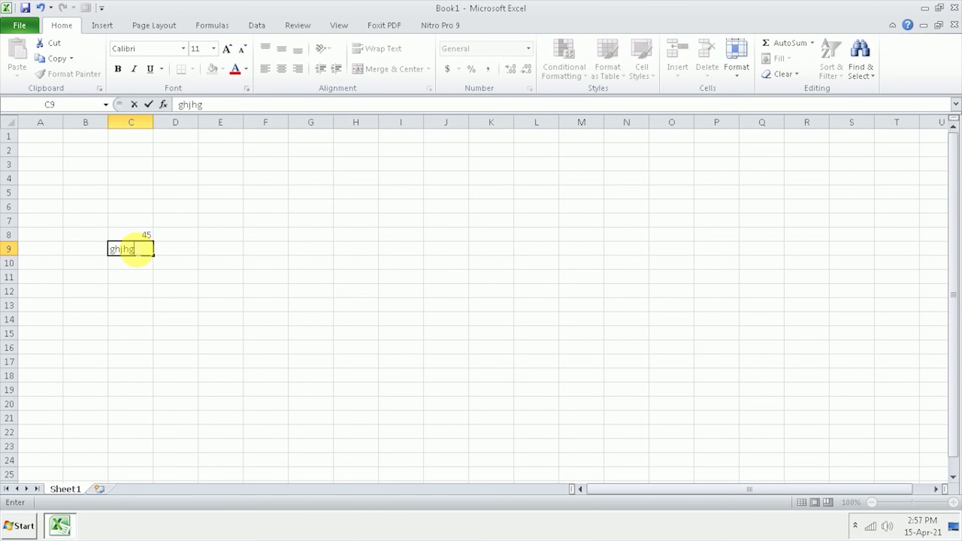
pyautogui.press('Return')
pyautogui.click(231, 263)
pyautogui.write('fgd')
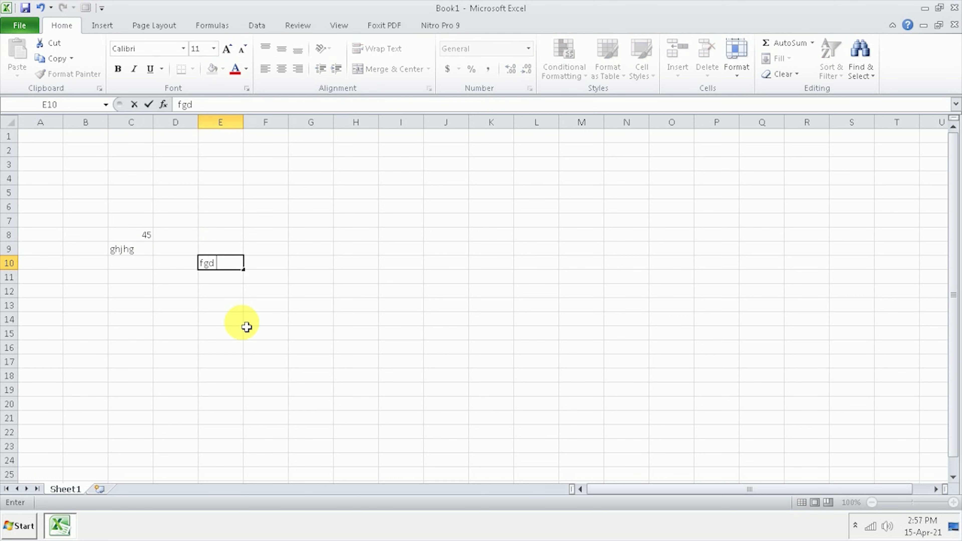
pyautogui.press('Return')
pyautogui.write('df ds')
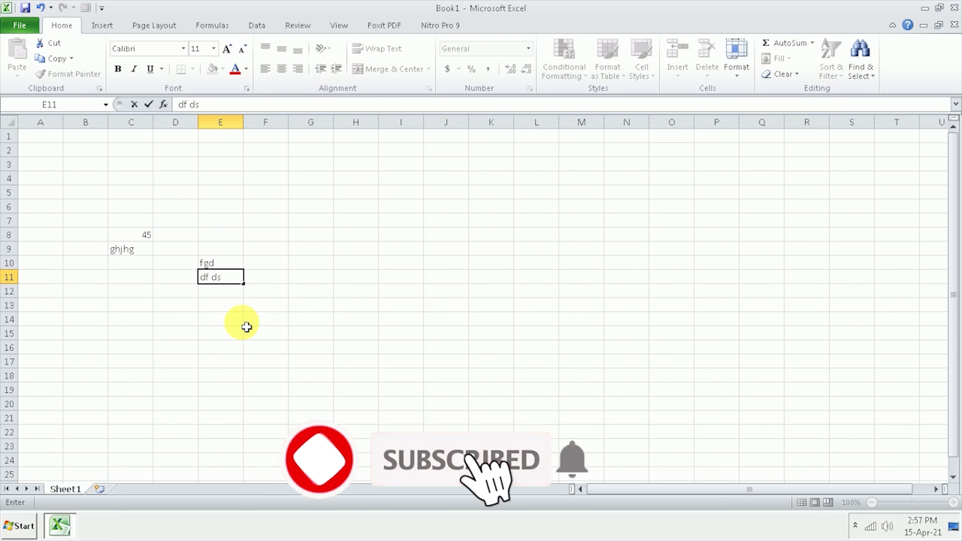
pyautogui.press('Return')
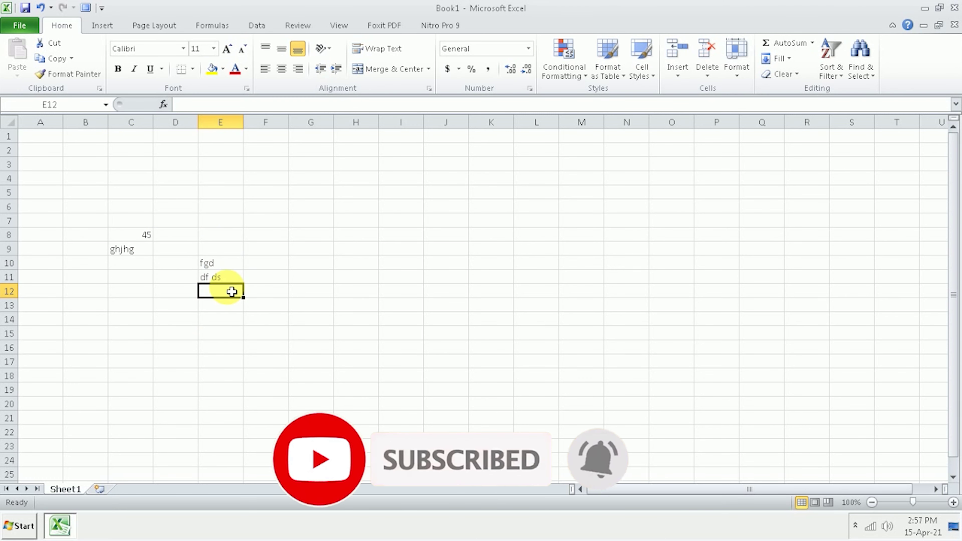
pyautogui.click(307, 206)
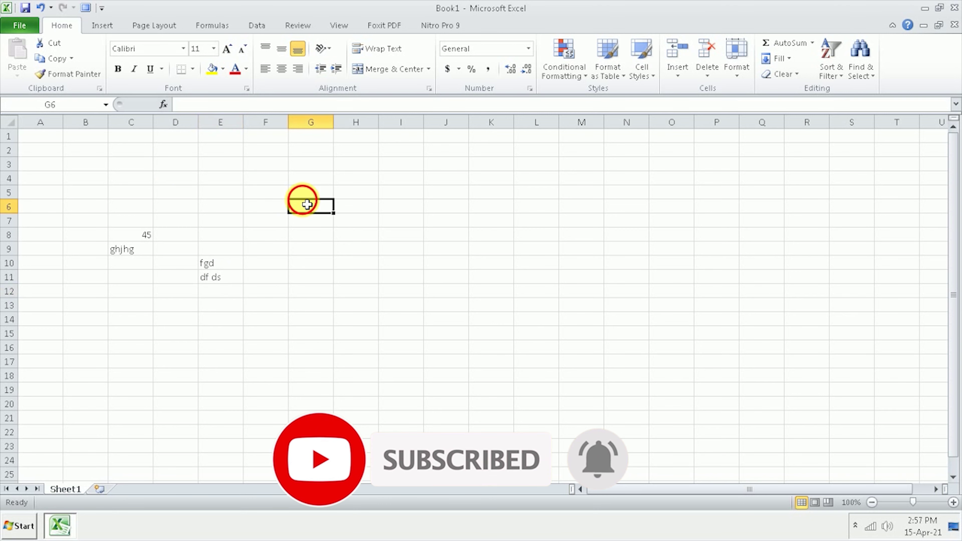
pyautogui.write('4')
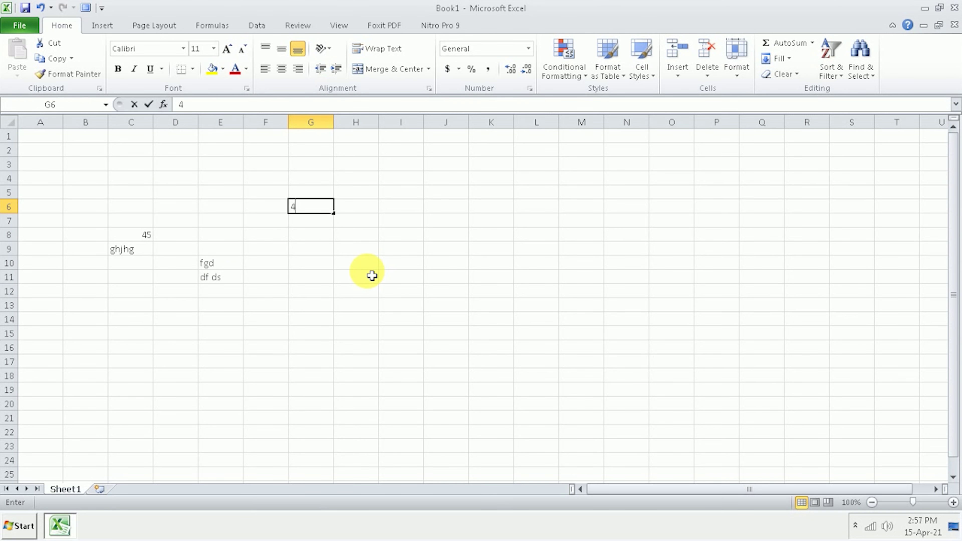
pyautogui.write('645')
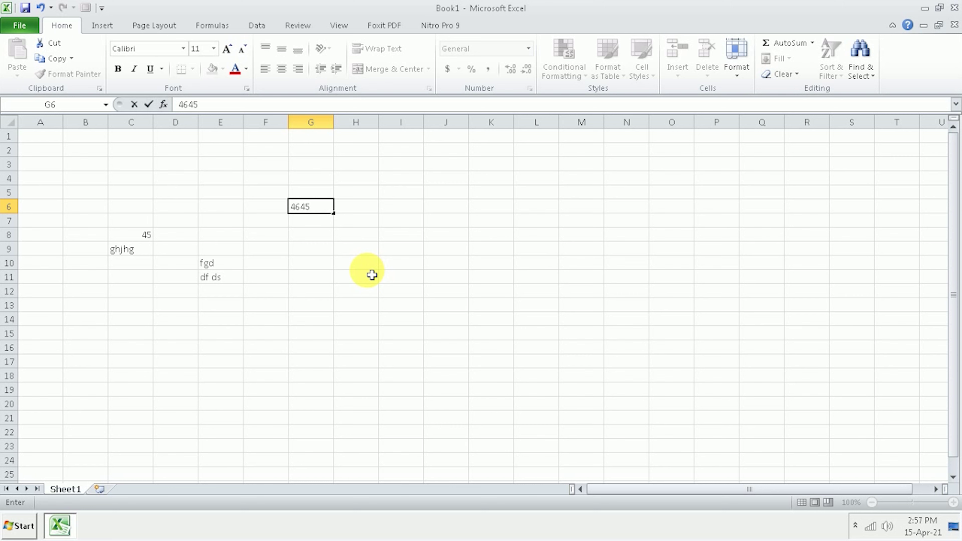
pyautogui.press('Return')
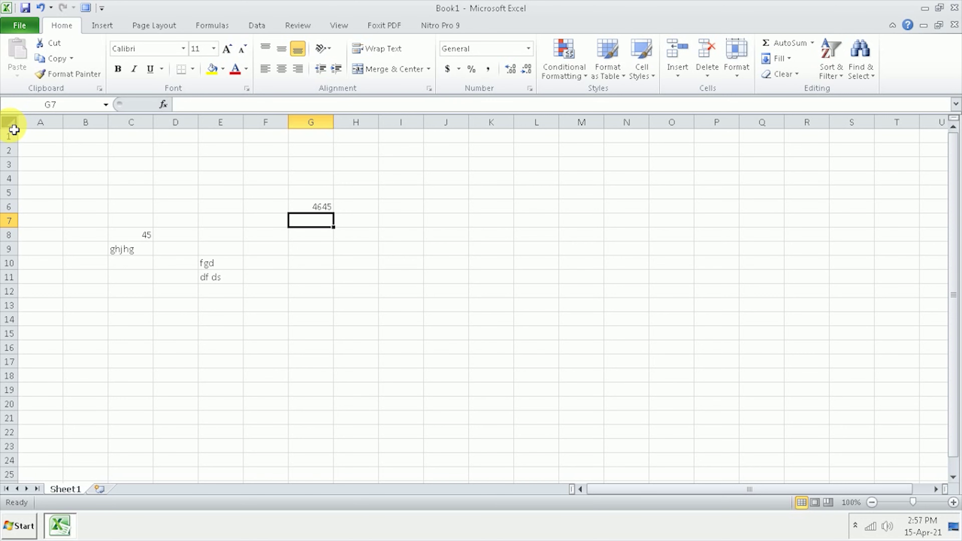
# Step: Hide every entry by giving all cells on Sheet1 the ;;; custom number format
pyautogui.click(9, 122)
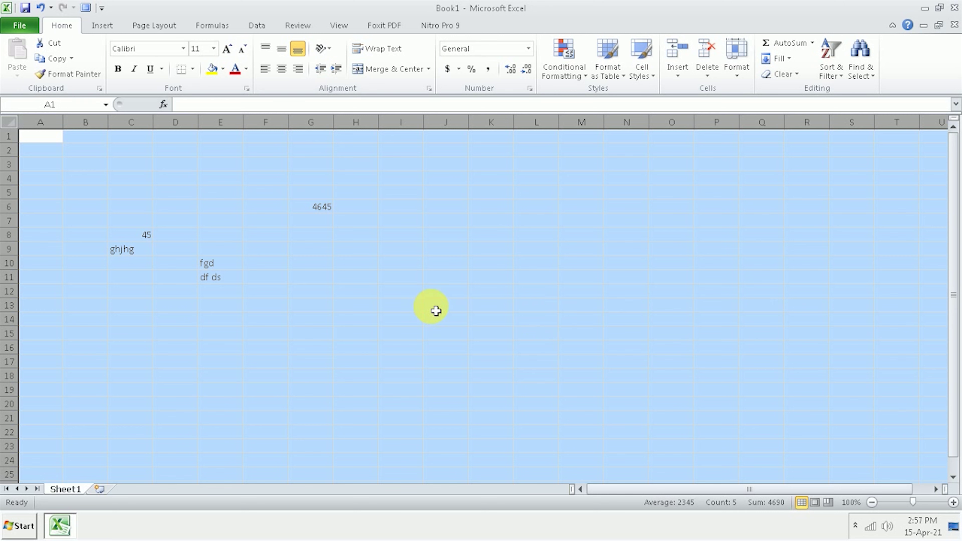
pyautogui.rightClick(414, 192)
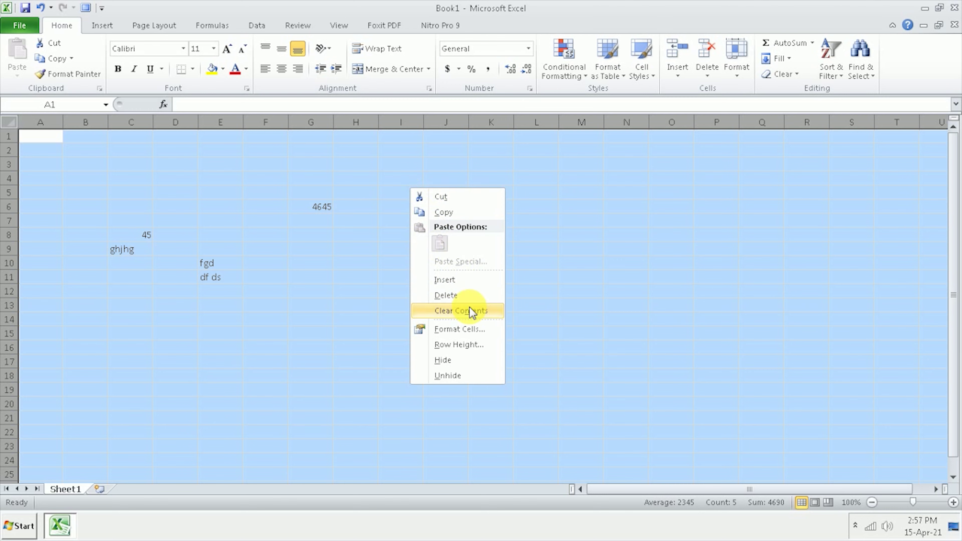
pyautogui.click(462, 330)
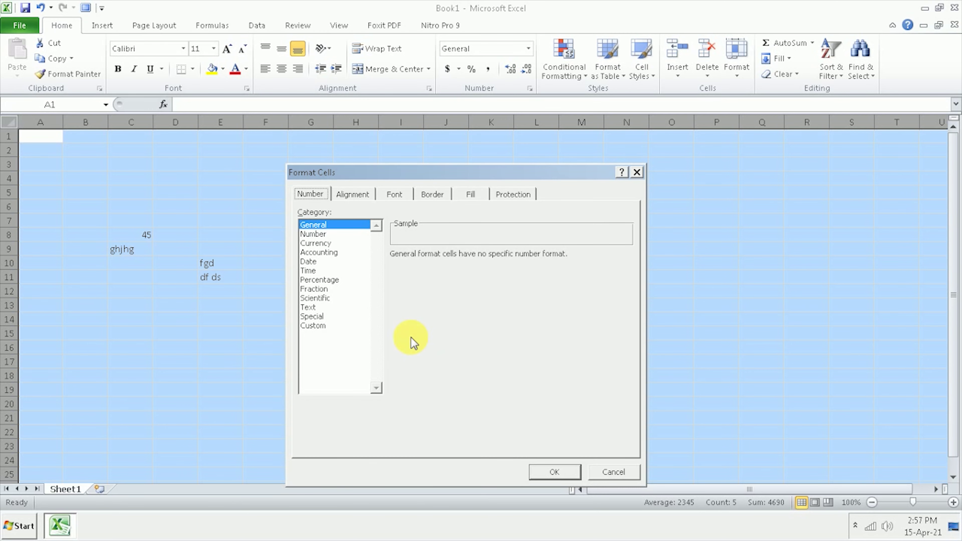
pyautogui.click(321, 327)
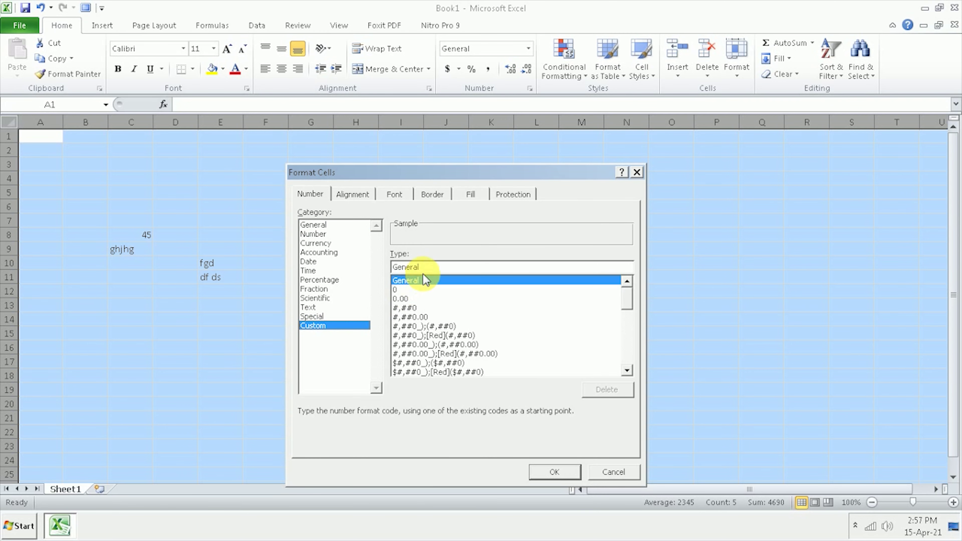
pyautogui.moveTo(429, 267); pyautogui.dragTo(375, 264)
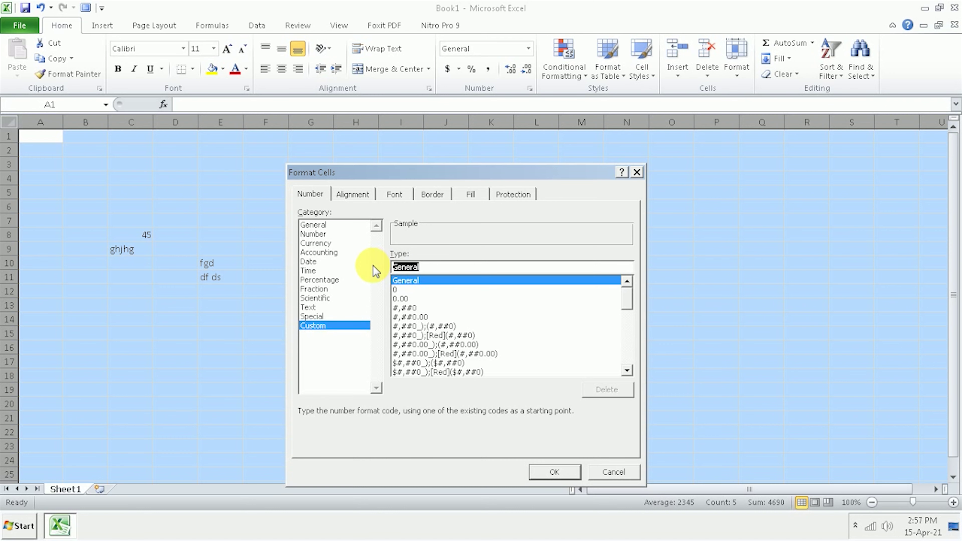
pyautogui.write(';;;')
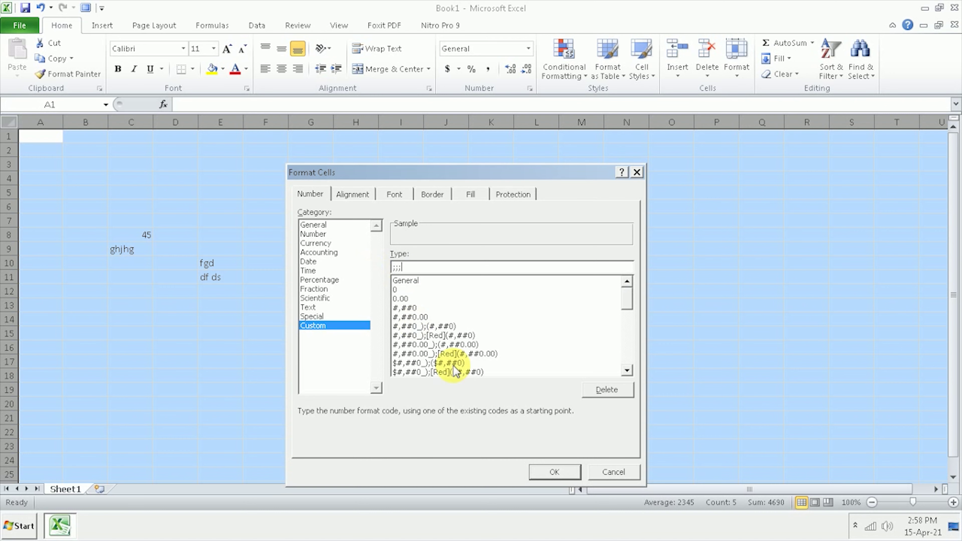
pyautogui.click(554, 471)
pyautogui.click(394, 222)
# Step: Type test entries abcd, 434, gh and jh into F9 downward, which stay hidden
pyautogui.click(257, 248)
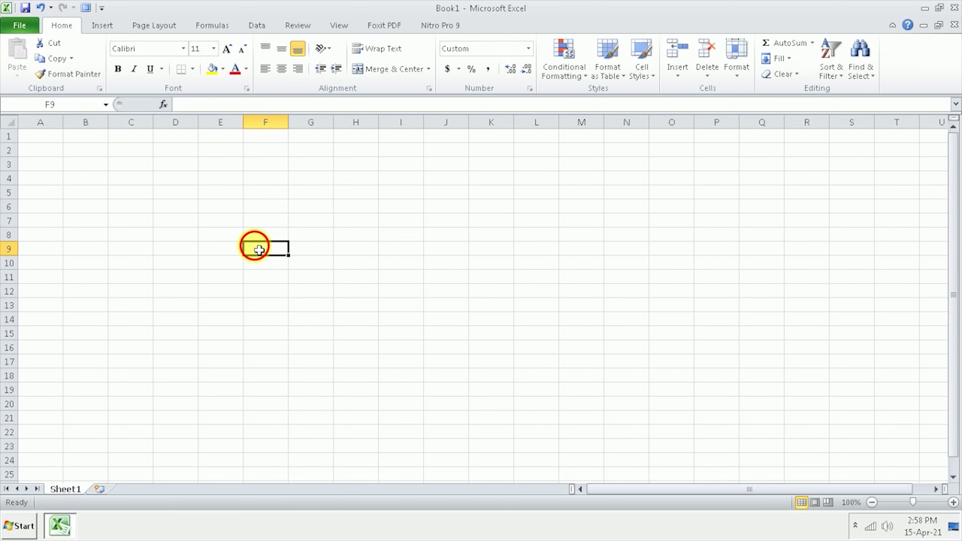
pyautogui.write('abcd')
pyautogui.press('Return')
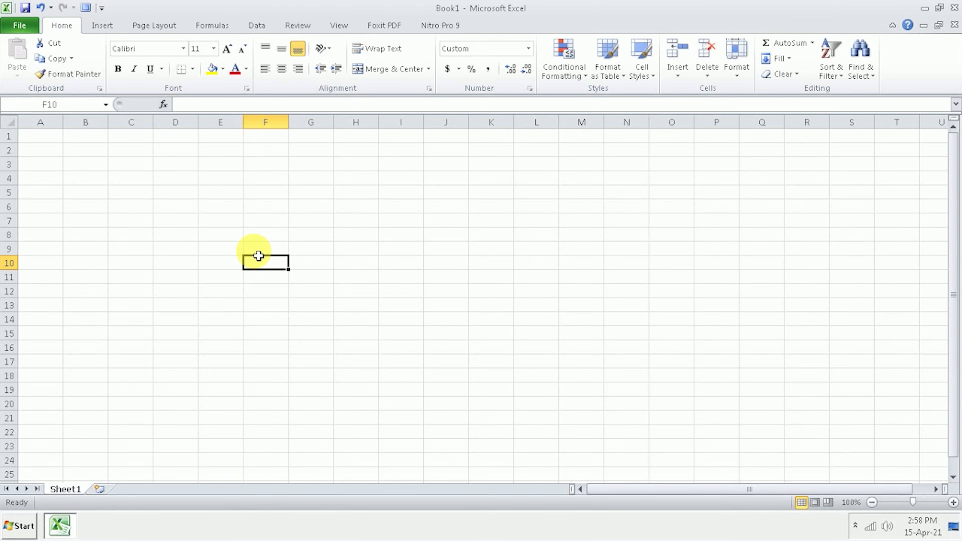
pyautogui.write('434')
pyautogui.press('Return')
pyautogui.write('gh')
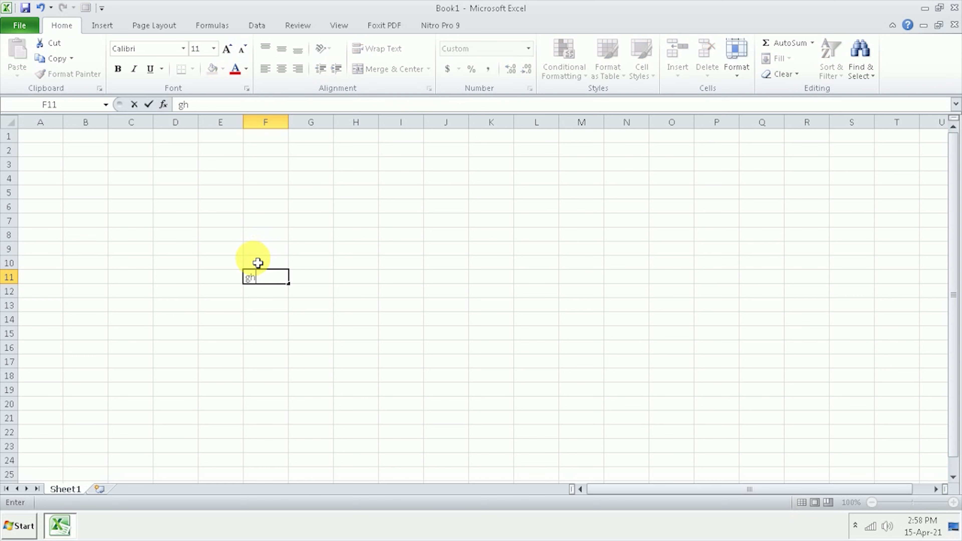
pyautogui.press('Return')
pyautogui.write('jh')
pyautogui.press('BackSpace')
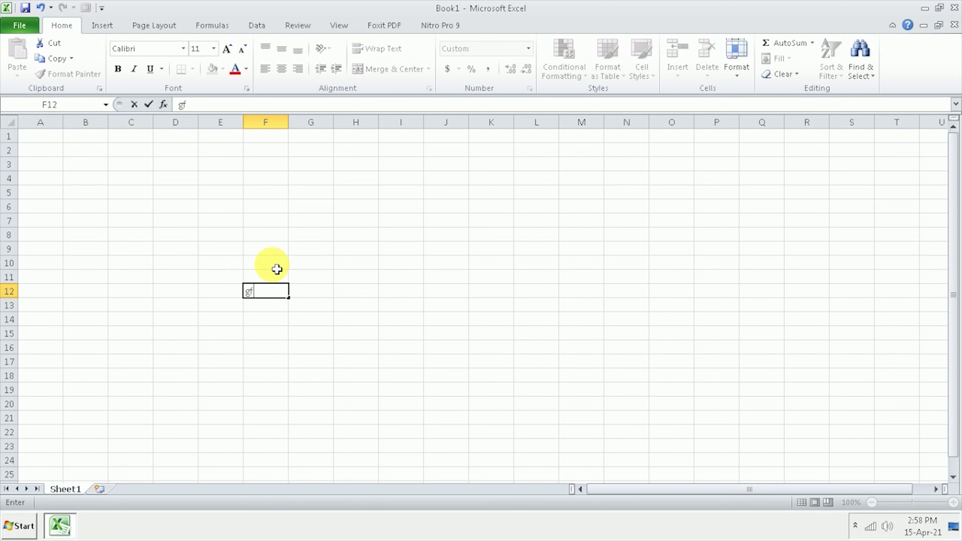
# Step: Type more hidden test entries such as fdg df and dfd into J9 through J14
pyautogui.click(468, 254)
pyautogui.write('nbhg')
pyautogui.press('BackSpace')
pyautogui.press('BackSpace')
pyautogui.press('BackSpace')
pyautogui.press('Return')
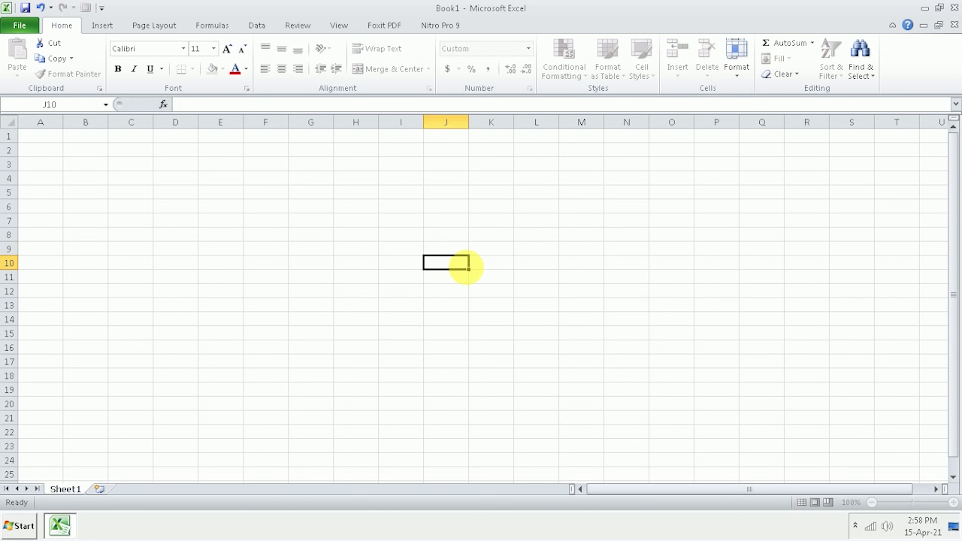
pyautogui.write('nbjhb')
pyautogui.press('BackSpace')
pyautogui.press('BackSpace')
pyautogui.press('BackSpace')
pyautogui.press('Return')
pyautogui.write('fgdf')
pyautogui.press('BackSpace')
pyautogui.press('BackSpace')
pyautogui.press('BackSpace')
pyautogui.press('Return')
pyautogui.write('fdg df')
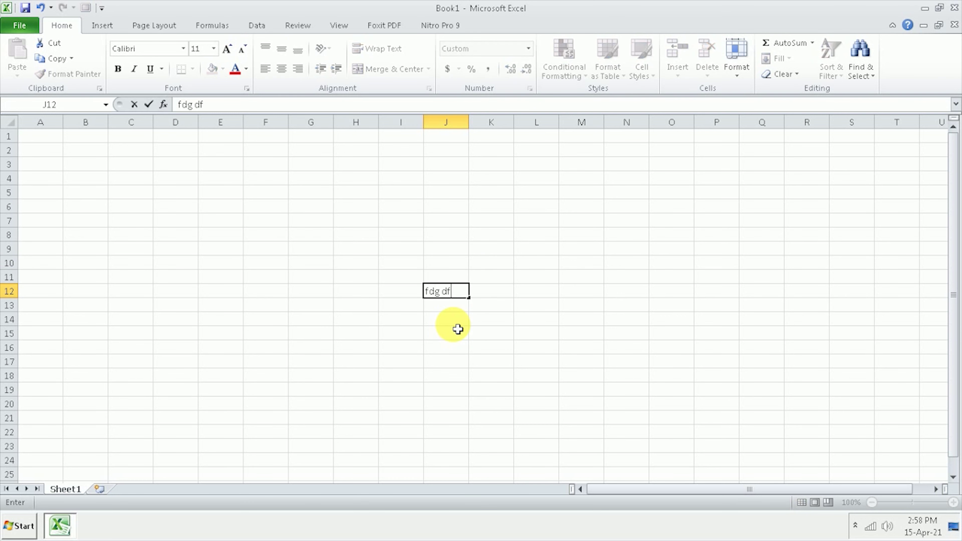
pyautogui.press('BackSpace')
pyautogui.press('BackSpace')
pyautogui.press('BackSpace')
pyautogui.press('Return')
pyautogui.write('dfd')
pyautogui.press('BackSpace')
pyautogui.press('BackSpace')
pyautogui.press('BackSpace')
pyautogui.press('Return')
pyautogui.write('854')
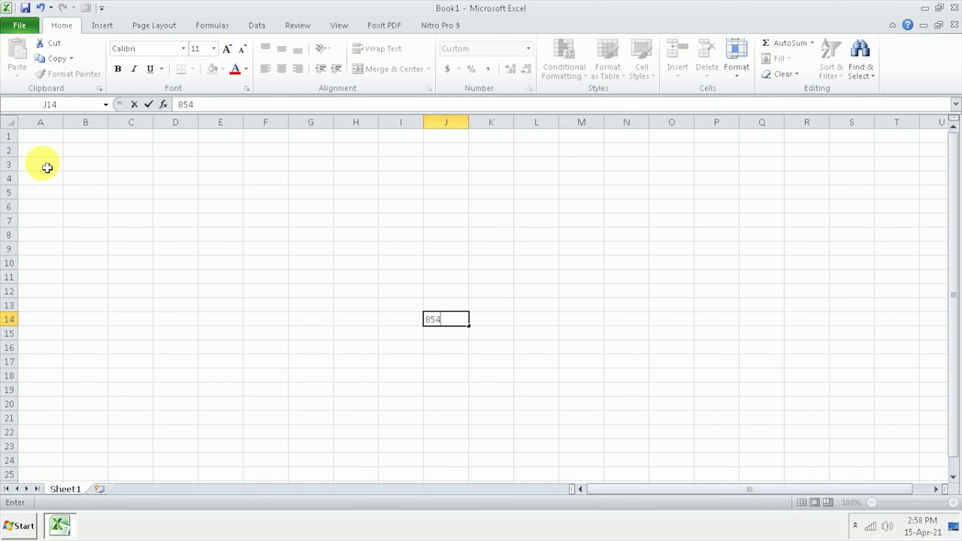
# Step: Delete the ;;; custom format from all cells so the hidden entries reappear
pyautogui.click(15, 125)
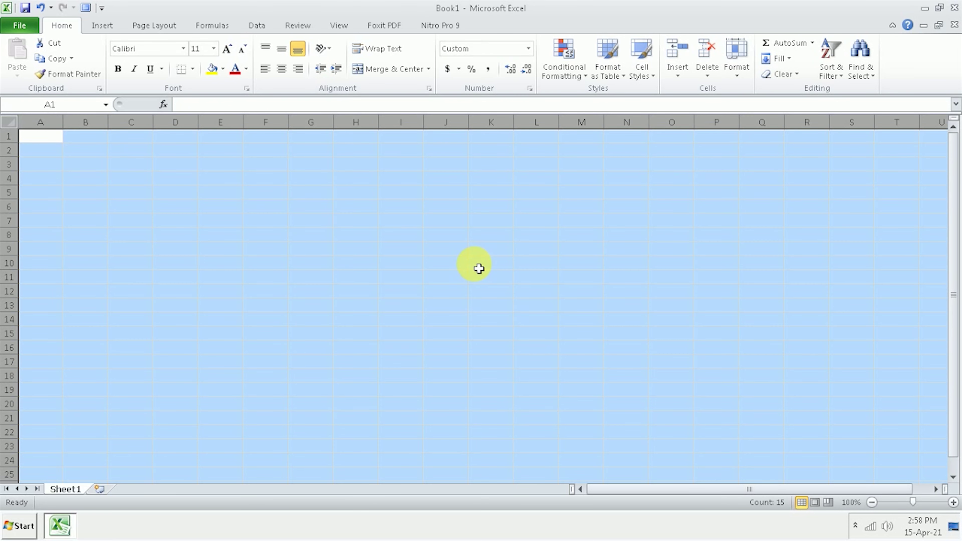
pyautogui.rightClick(373, 211)
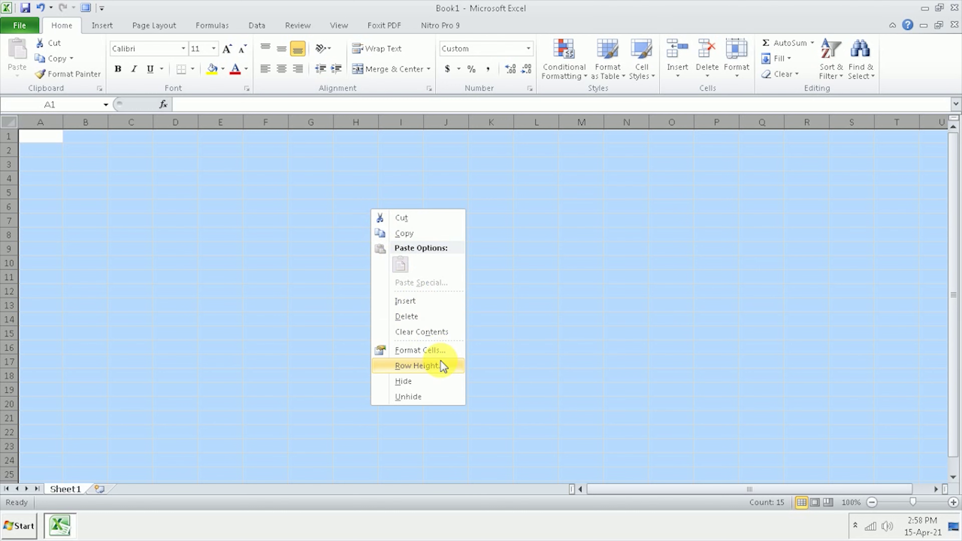
pyautogui.click(439, 352)
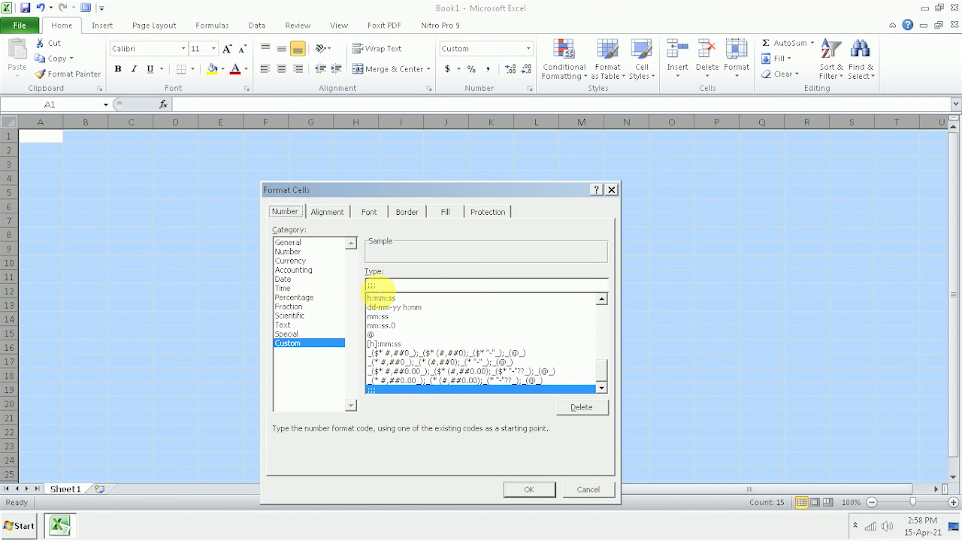
pyautogui.moveTo(385, 284); pyautogui.dragTo(366, 285)
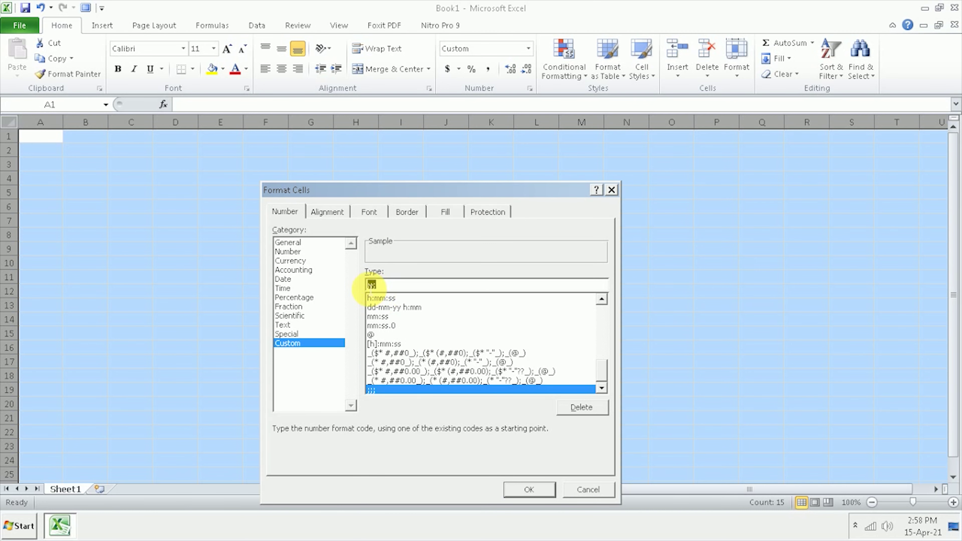
pyautogui.press('BackSpace')
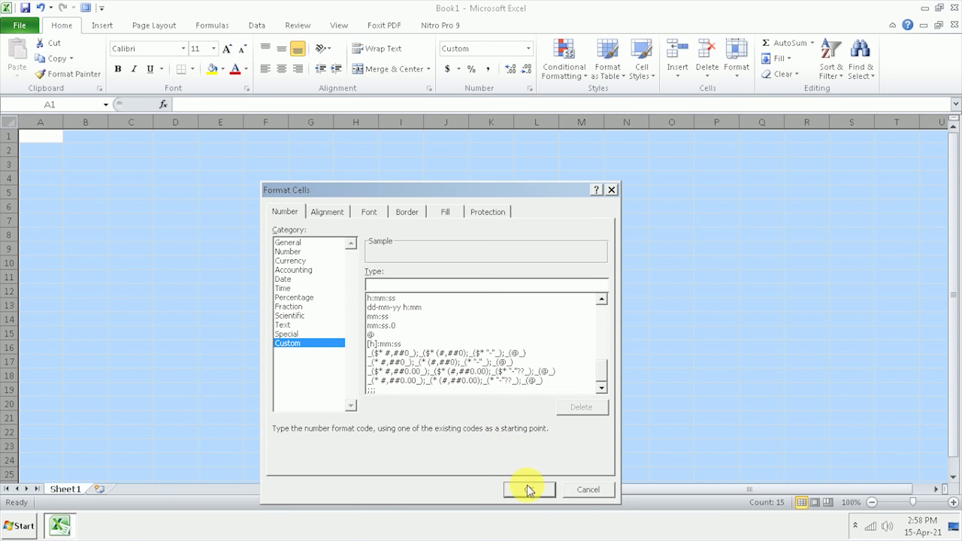
pyautogui.click(529, 490)
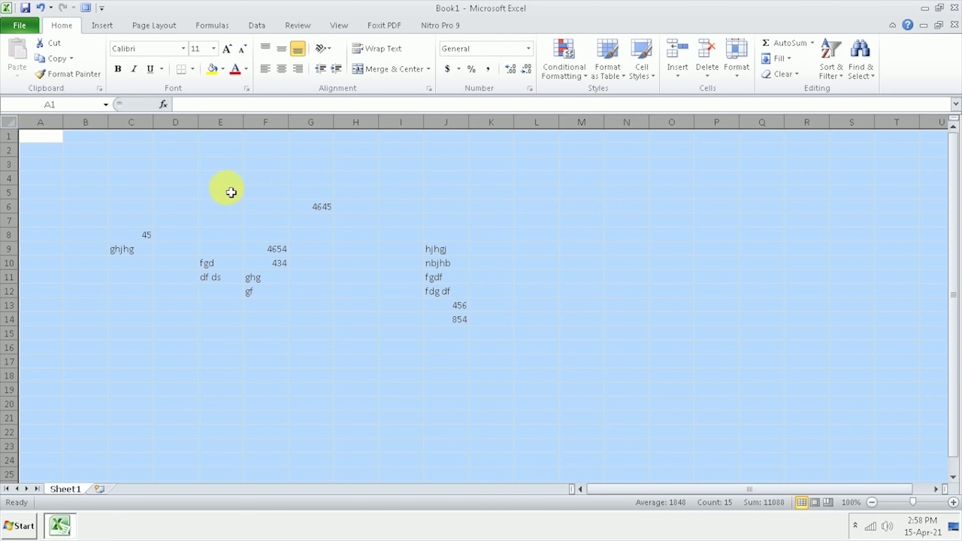
# Step: Point out the revealed entries in columns F and J
pyautogui.click(148, 276)
pyautogui.click(474, 263)
pyautogui.click(474, 318)
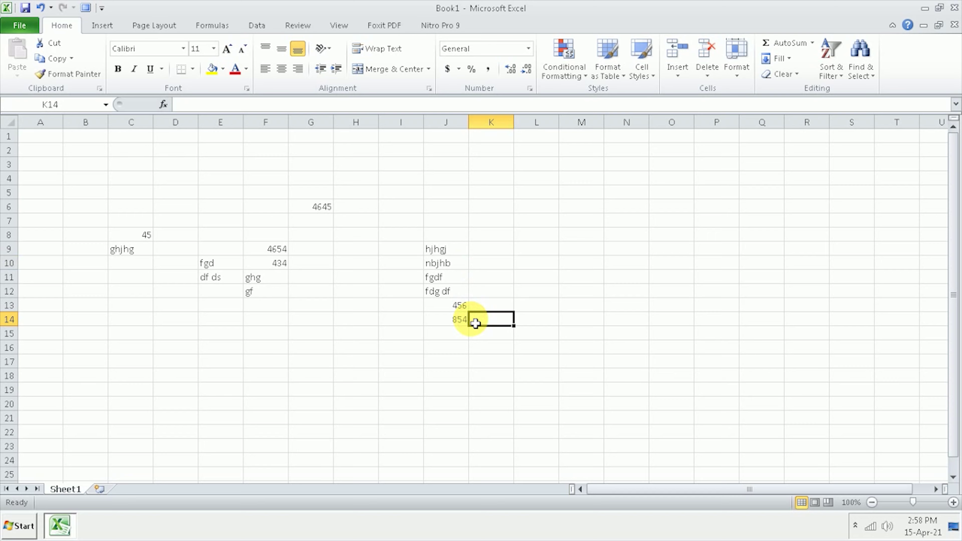
pyautogui.click(460, 322)
pyautogui.click(439, 263)
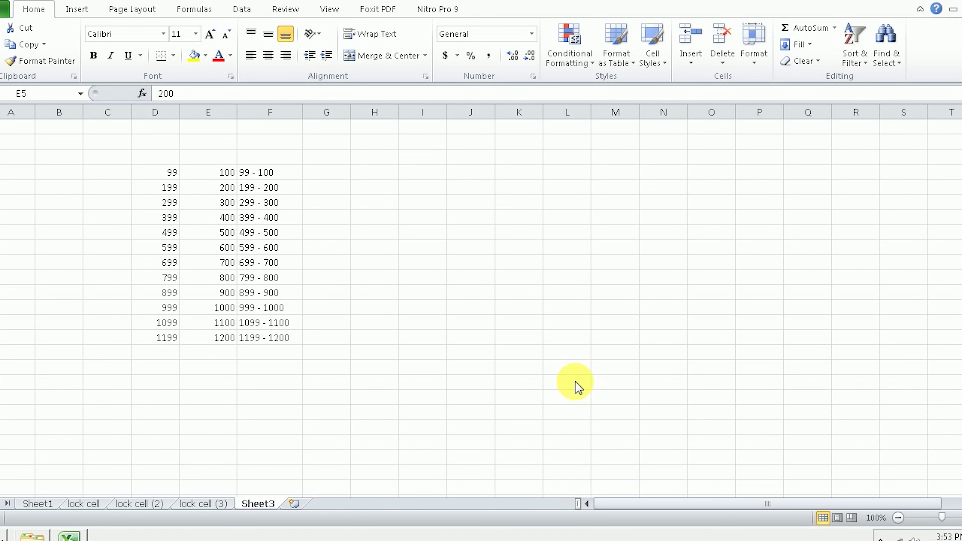
# Step: Inspect the lower and upper values in D and E and the joining formulas in column F
pyautogui.click(202, 173)
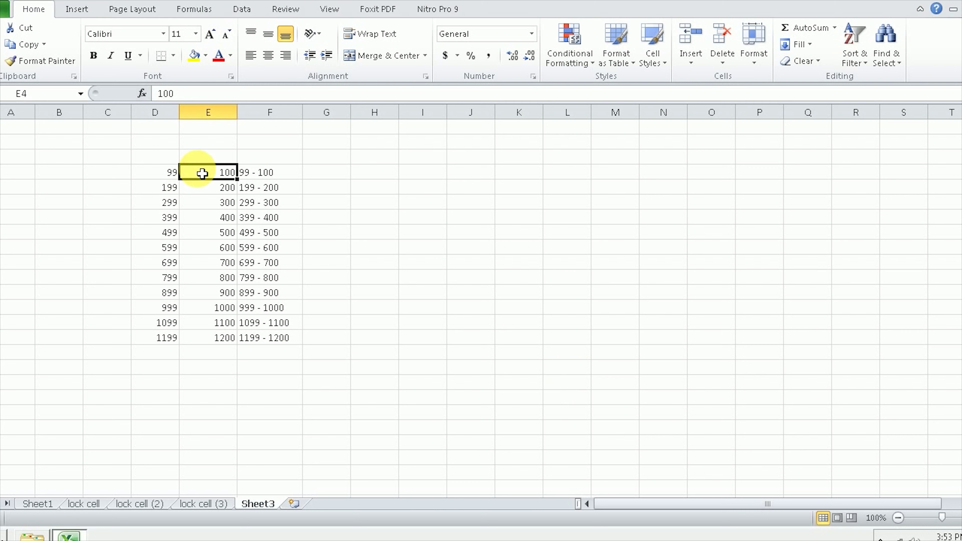
pyautogui.click(149, 173)
pyautogui.click(216, 174)
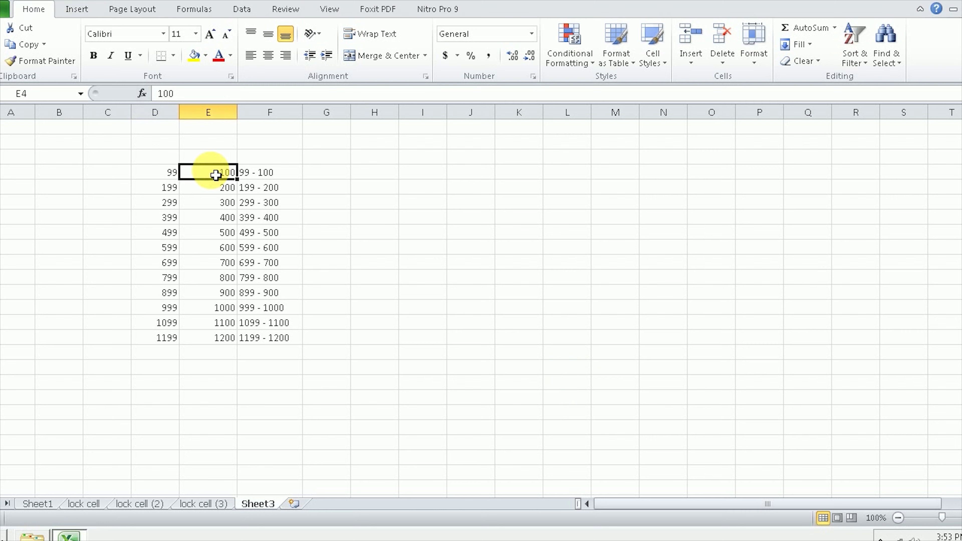
pyautogui.click(204, 200)
pyautogui.click(224, 233)
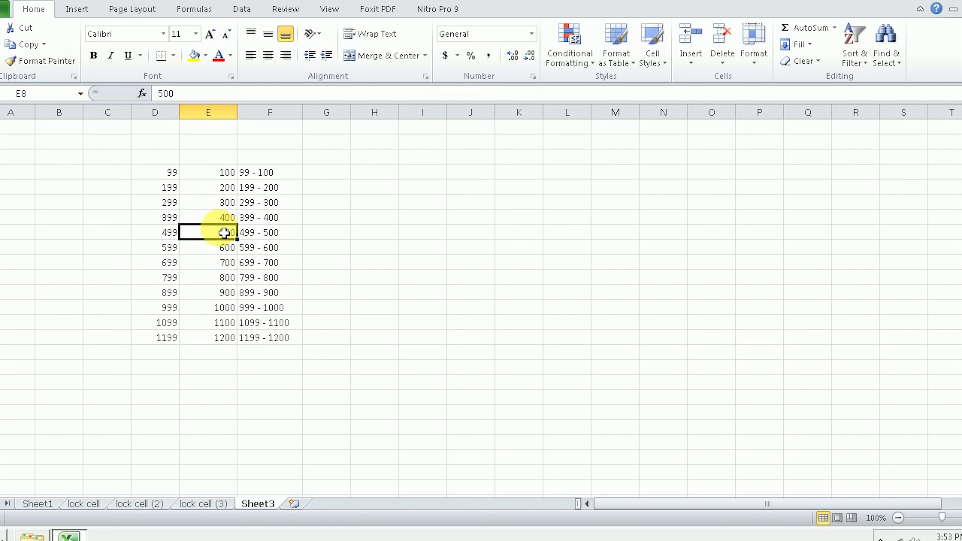
pyautogui.click(272, 174)
pyautogui.click(274, 188)
pyautogui.click(277, 202)
pyautogui.click(279, 218)
pyautogui.click(283, 248)
pyautogui.click(280, 277)
pyautogui.click(281, 308)
pyautogui.click(284, 338)
pyautogui.click(191, 233)
pyautogui.click(203, 187)
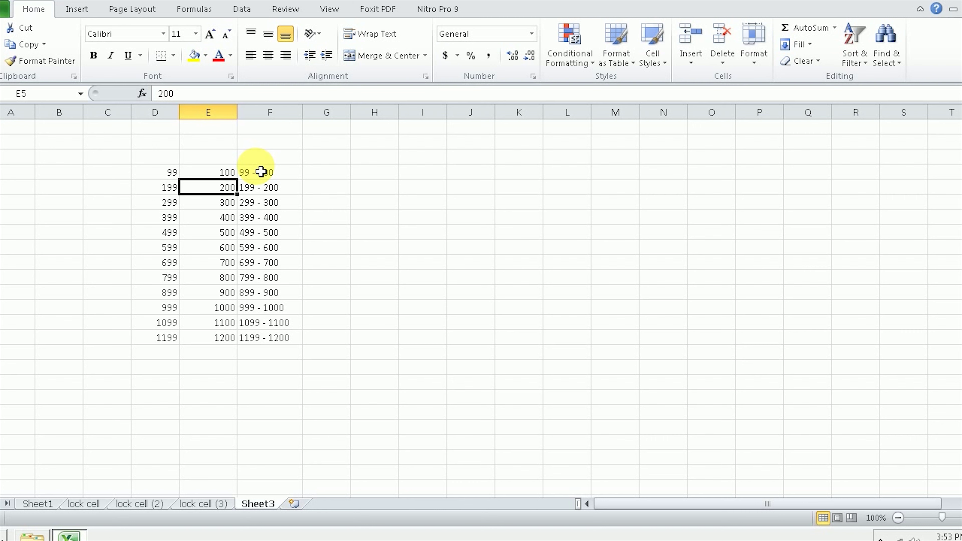
# Step: Clear the range labels from F4:F15 and review the remaining paired values in D and E
pyautogui.moveTo(285, 174); pyautogui.dragTo(279, 346)
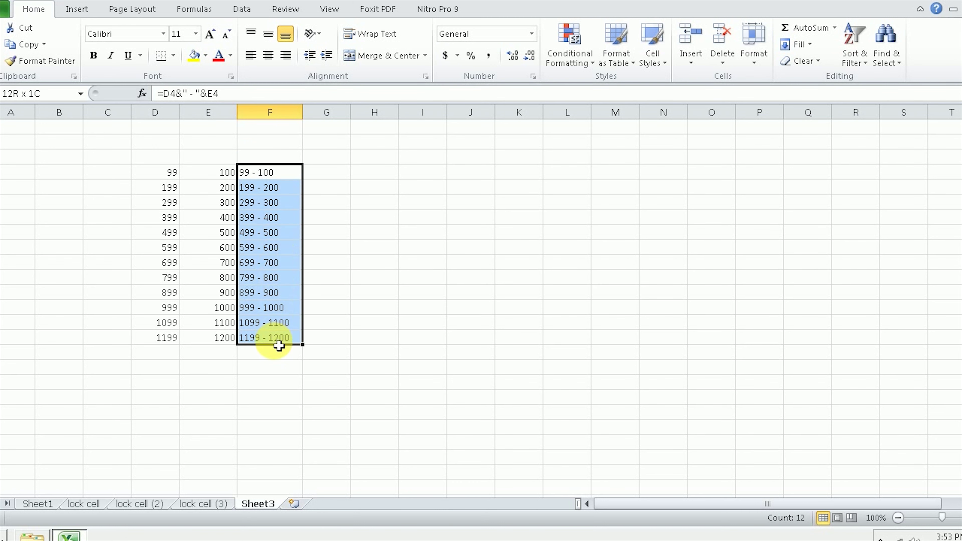
pyautogui.press('Delete')
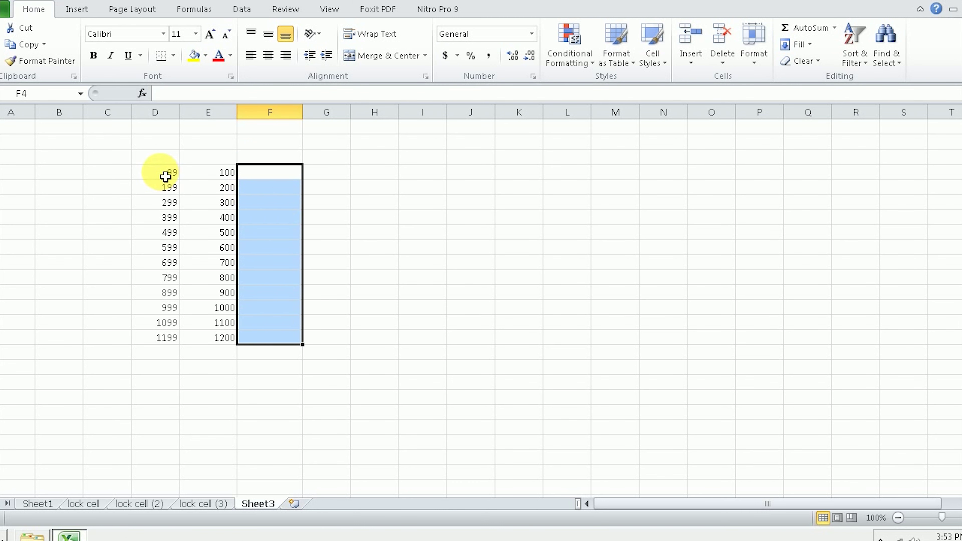
pyautogui.click(161, 172)
pyautogui.click(222, 174)
pyautogui.click(167, 187)
pyautogui.click(225, 189)
pyautogui.click(170, 175)
pyautogui.click(217, 179)
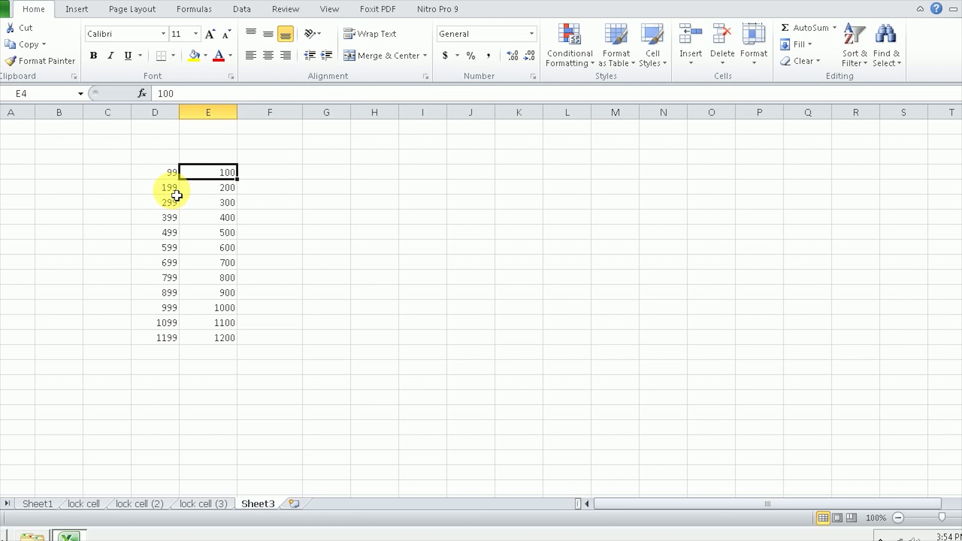
pyautogui.click(172, 190)
pyautogui.click(229, 190)
pyautogui.click(282, 189)
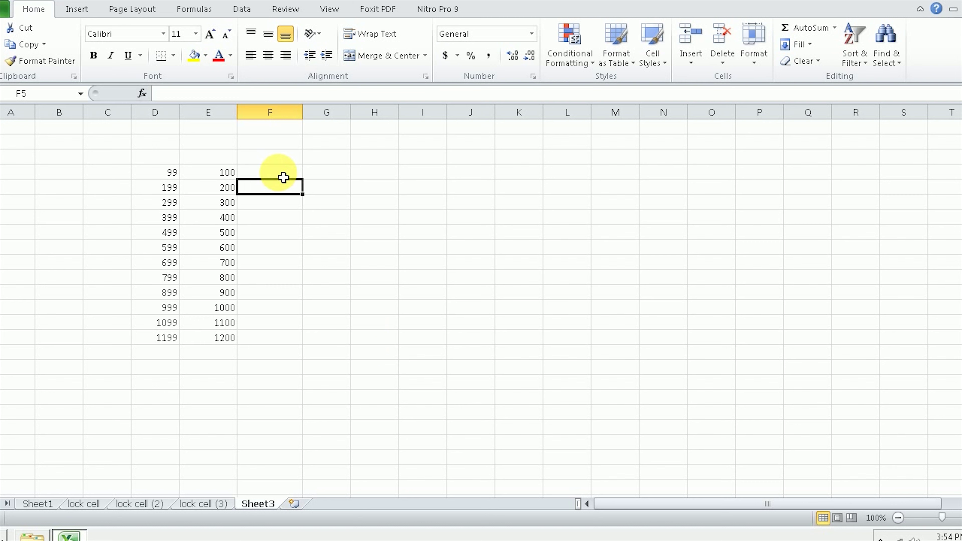
# Step: Fill column E down to 2100 and column D down to 2099 through row 24
pyautogui.click(210, 338)
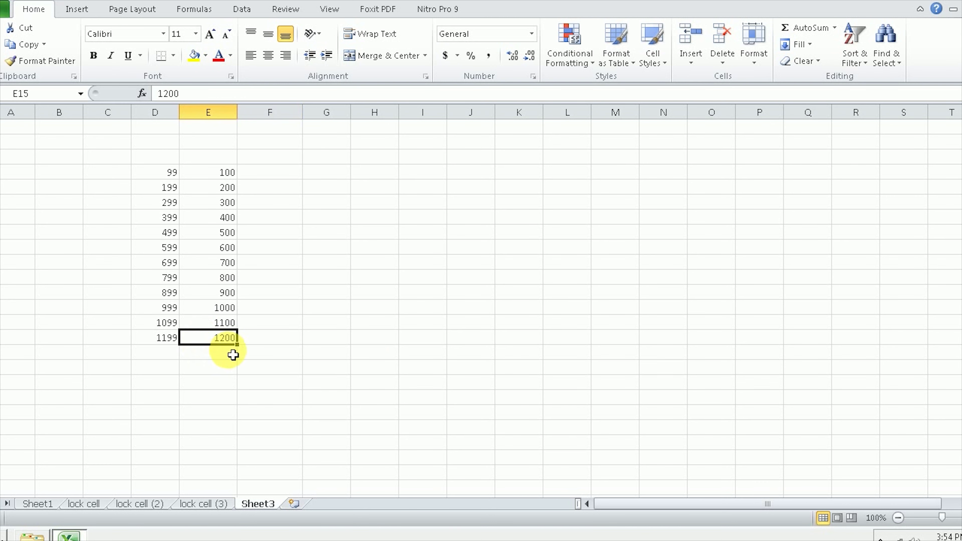
pyautogui.moveTo(231, 322); pyautogui.dragTo(246, 474)
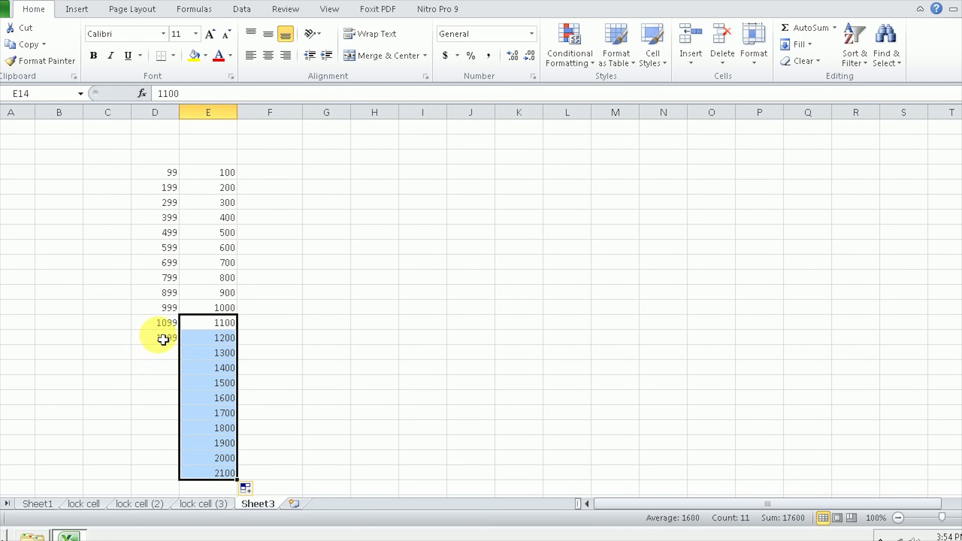
pyautogui.moveTo(165, 327); pyautogui.dragTo(226, 472)
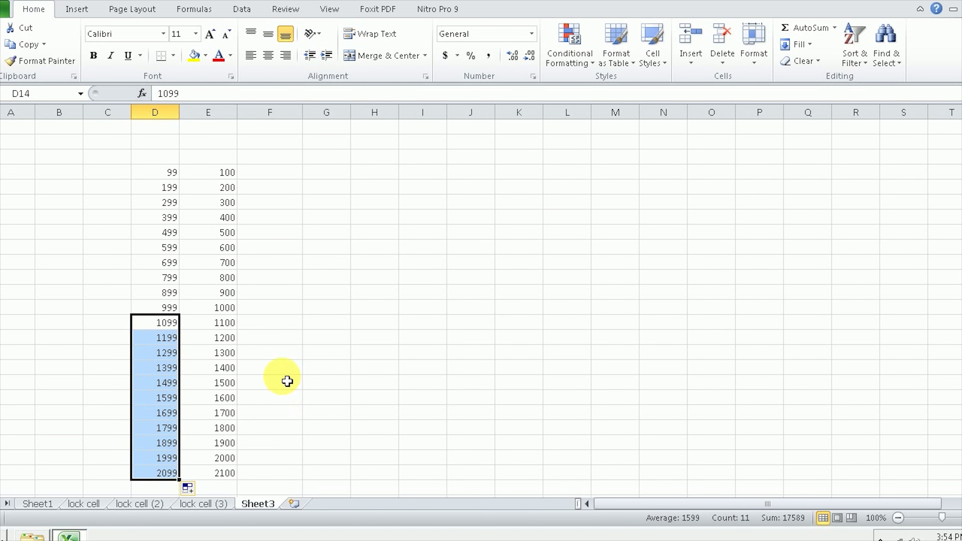
pyautogui.moveTo(284, 381); pyautogui.dragTo(281, 367)
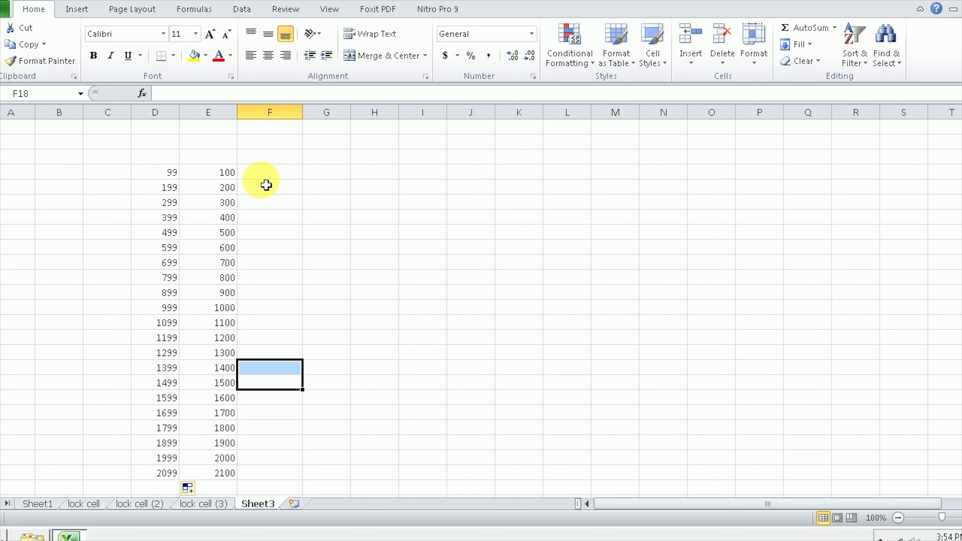
pyautogui.click(272, 175)
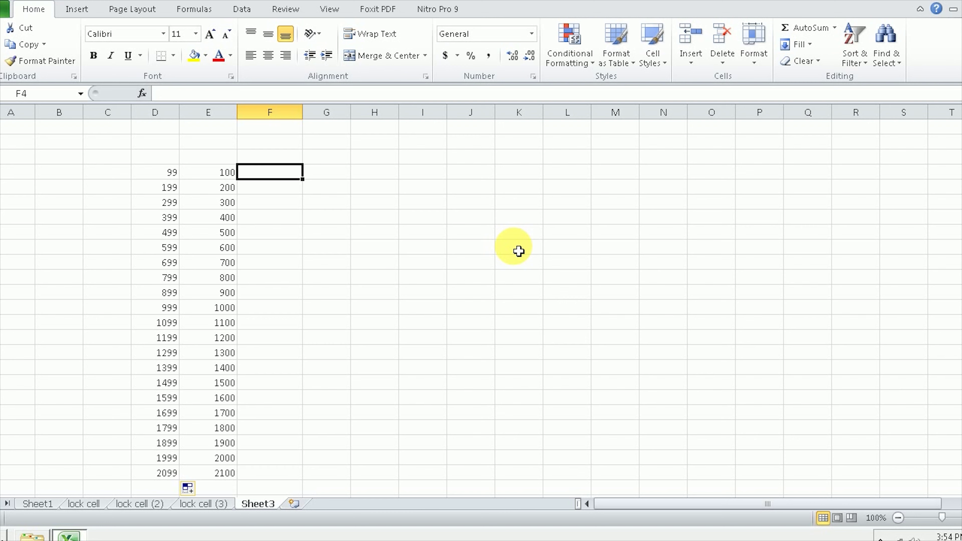
# Step: Enter =D4&" - "&E4 in F4 and fill it to F24, giving labels like 99 - 100
pyautogui.write('=')
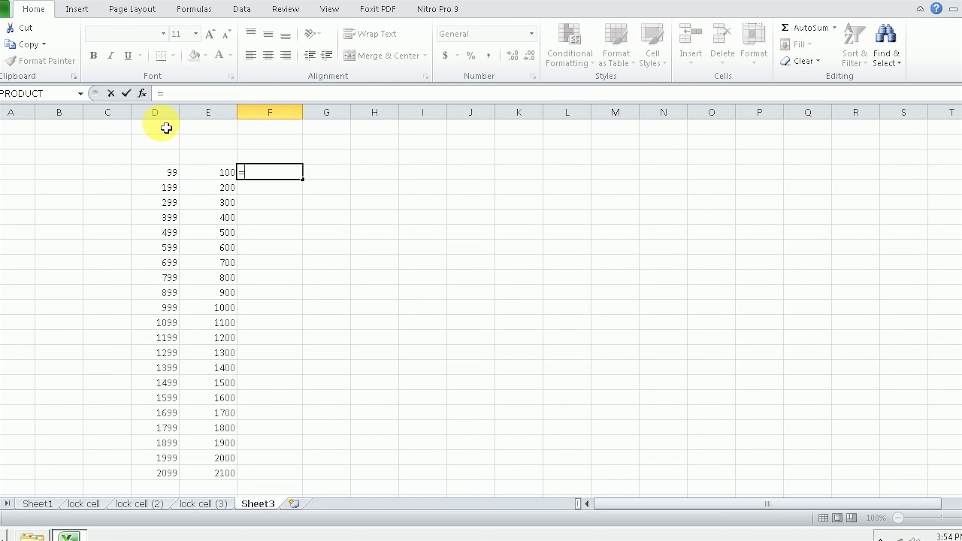
pyautogui.click(168, 176)
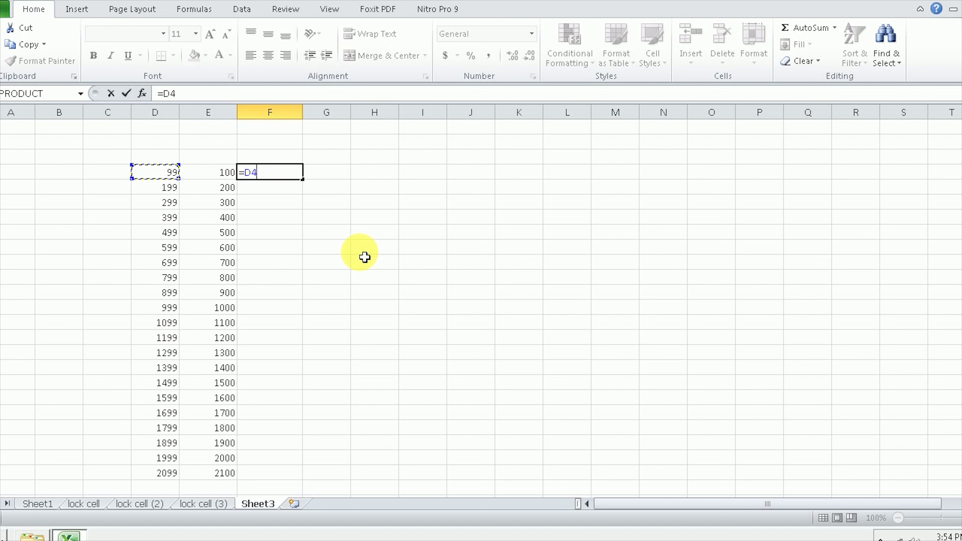
pyautogui.write('&')
pyautogui.write('"')
pyautogui.write(' -')
pyautogui.write(' "')
pyautogui.write('&')
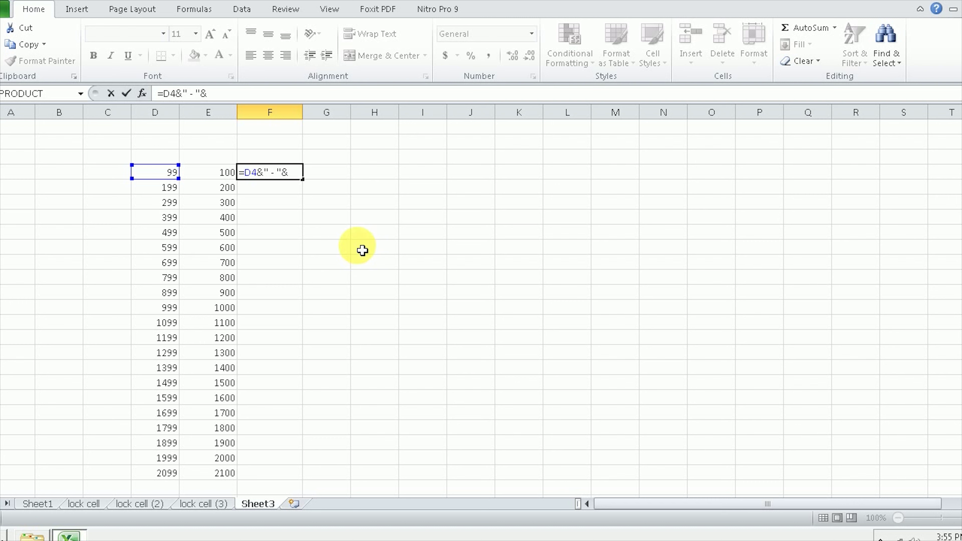
pyautogui.click(211, 179)
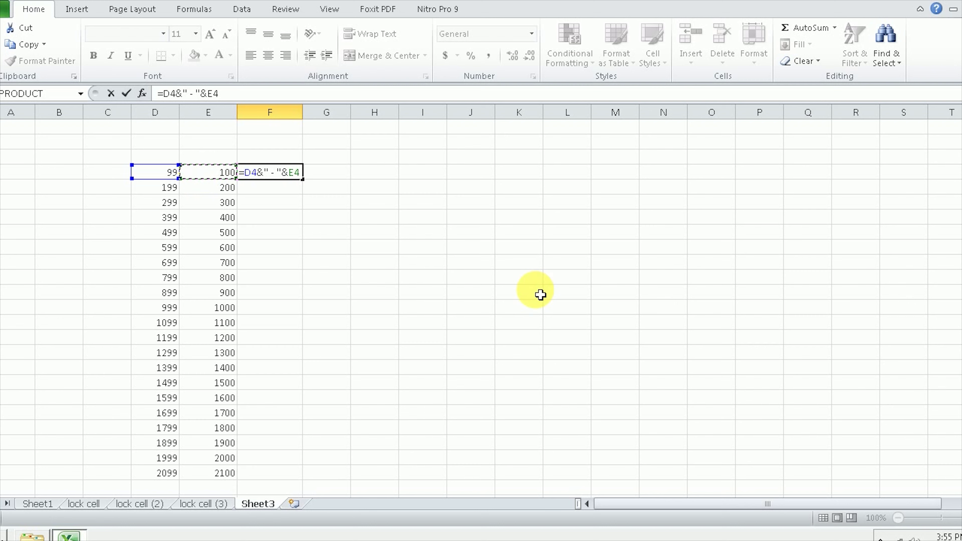
pyautogui.press('Return')
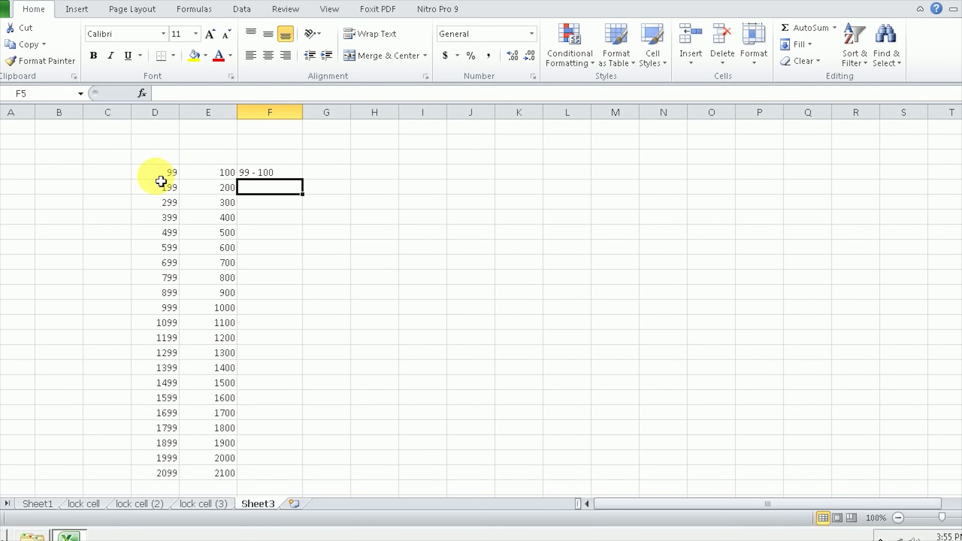
pyautogui.click(277, 177)
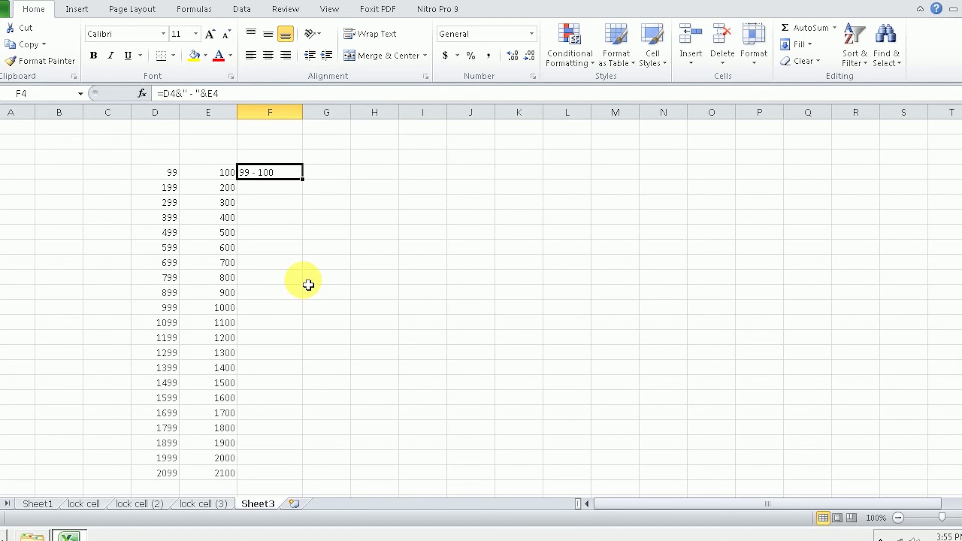
pyautogui.moveTo(301, 179); pyautogui.dragTo(315, 479)
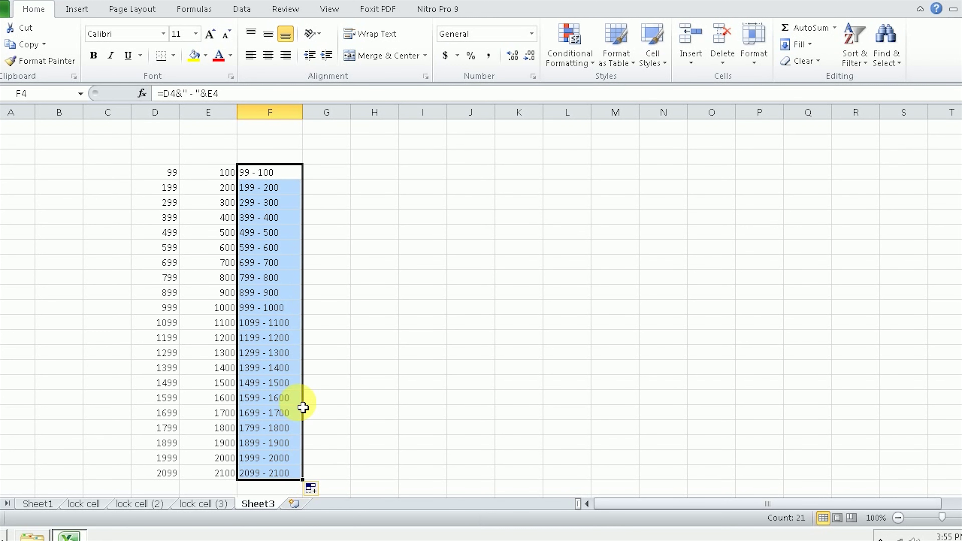
pyautogui.click(280, 412)
pyautogui.click(266, 277)
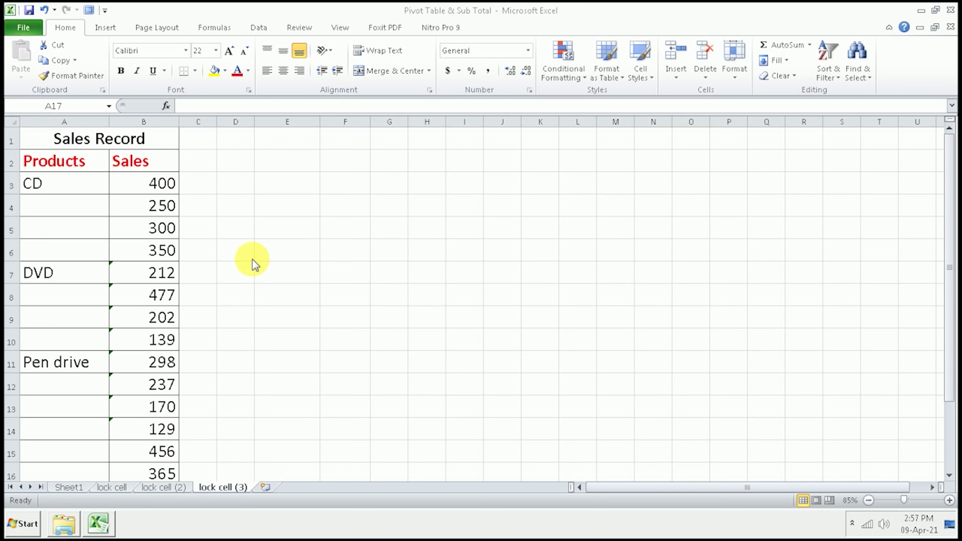
# Step: Copy CD, DVD and Pen drive down into the blank Products cells beneath each
pyautogui.click(58, 184)
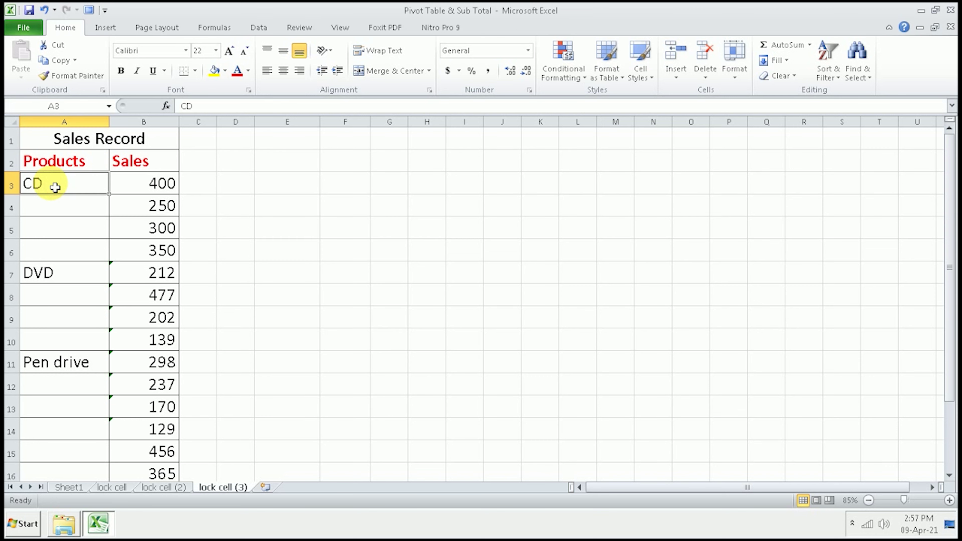
pyautogui.moveTo(110, 194)
pyautogui.mouseDown()
pyautogui.moveTo(101, 256)
pyautogui.moveTo(112, 339)
pyautogui.mouseUp()
pyautogui.click(71, 279)
pyautogui.click(89, 365)
pyautogui.moveTo(110, 373); pyautogui.dragTo(111, 454)
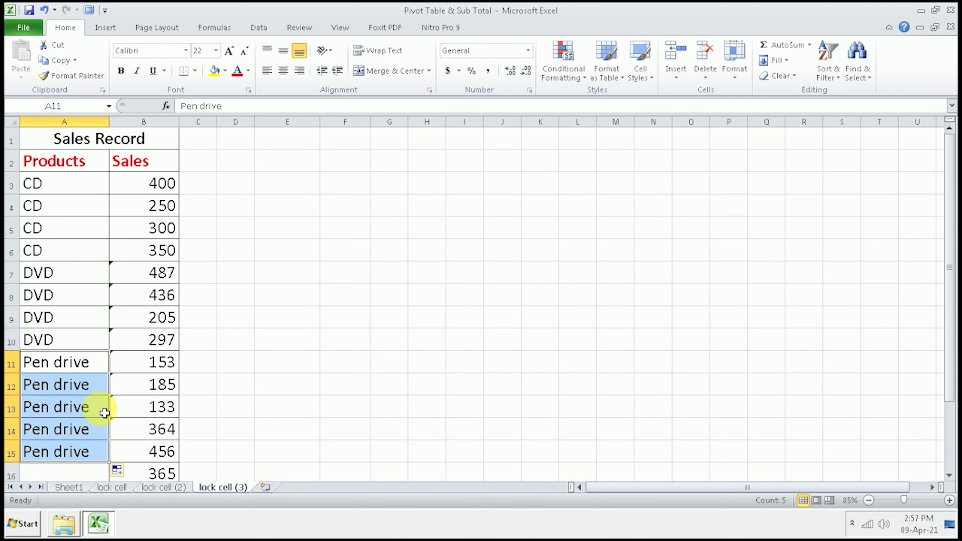
# Step: Undo the filled-in product names and select the Products column from A3 downward
pyautogui.hotkey('ctrl', 'z')
pyautogui.hotkey('ctrl', 'z')
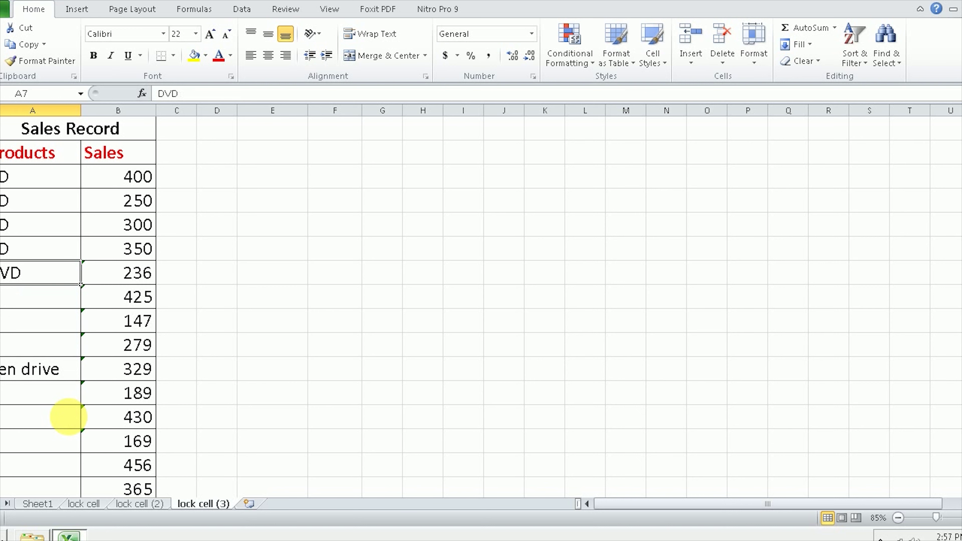
pyautogui.hotkey('ctrl', 'z')
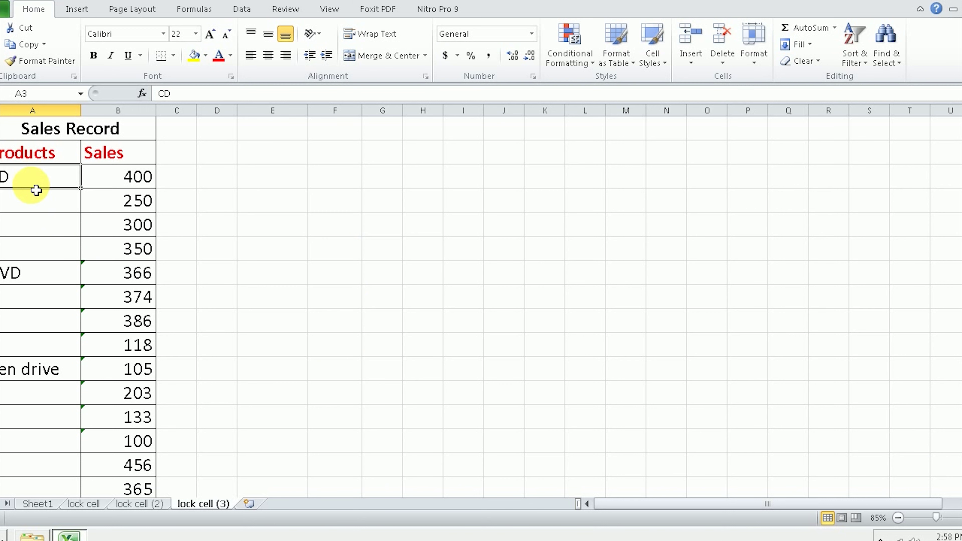
pyautogui.moveTo(36, 182); pyautogui.dragTo(68, 495)
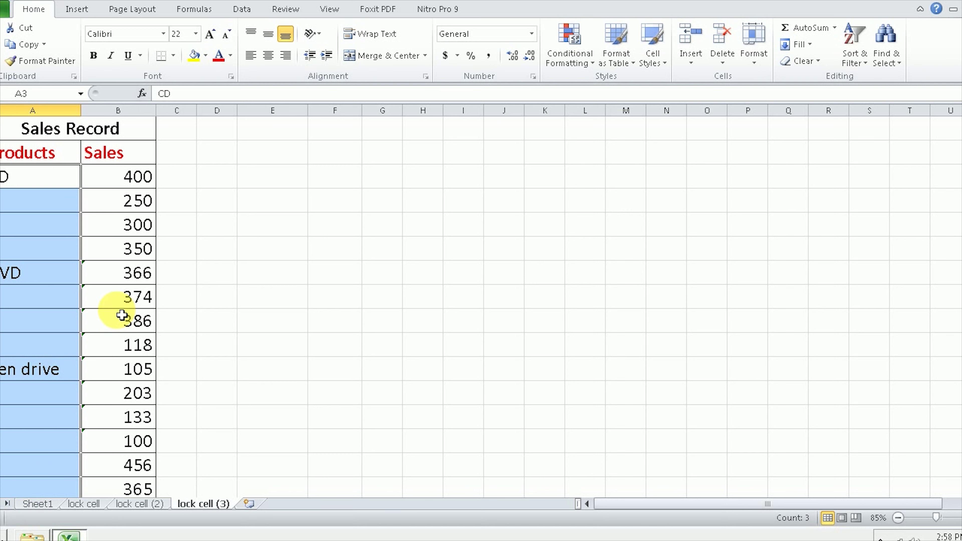
pyautogui.press('F5')
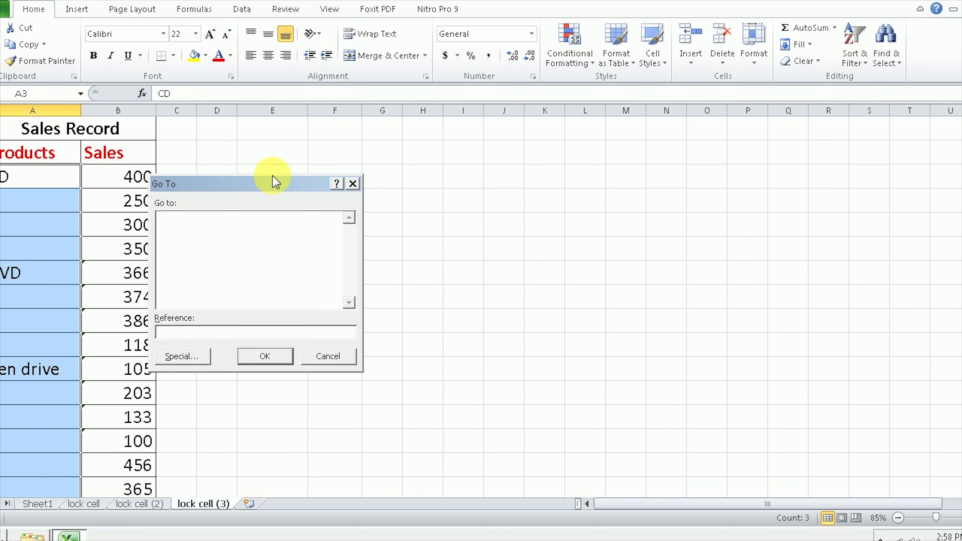
# Step: Select only the blank cells in the Products range with Go To Special Blanks
pyautogui.moveTo(264, 187); pyautogui.dragTo(328, 151)
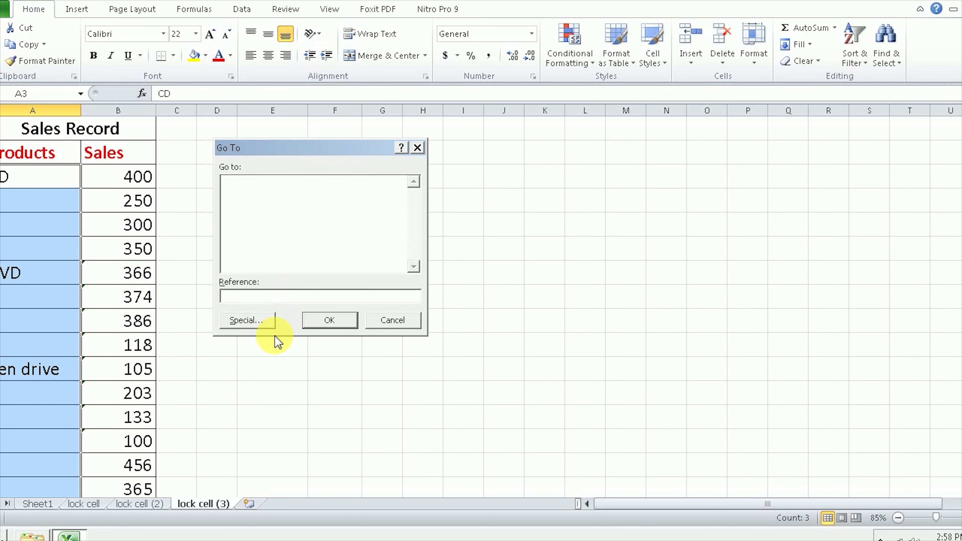
pyautogui.click(246, 321)
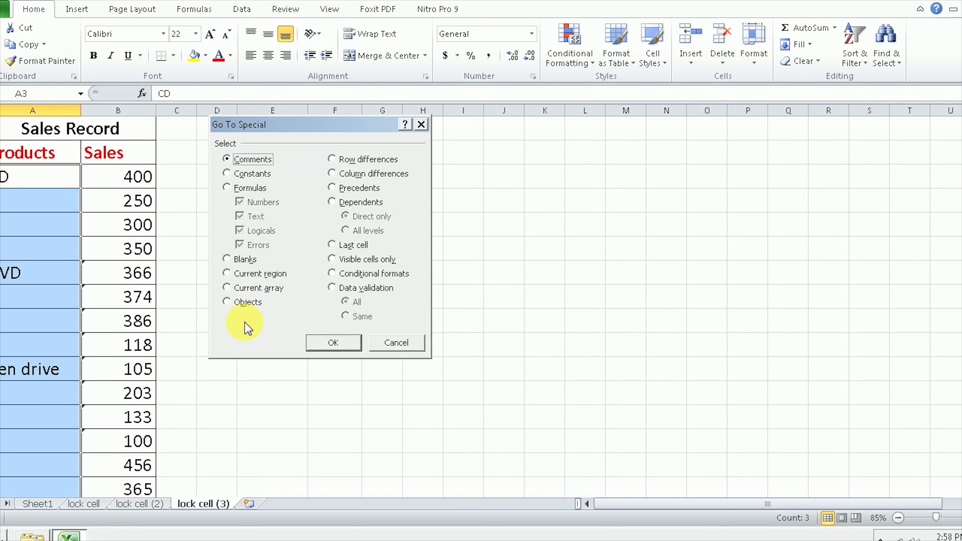
pyautogui.click(226, 261)
pyautogui.click(333, 343)
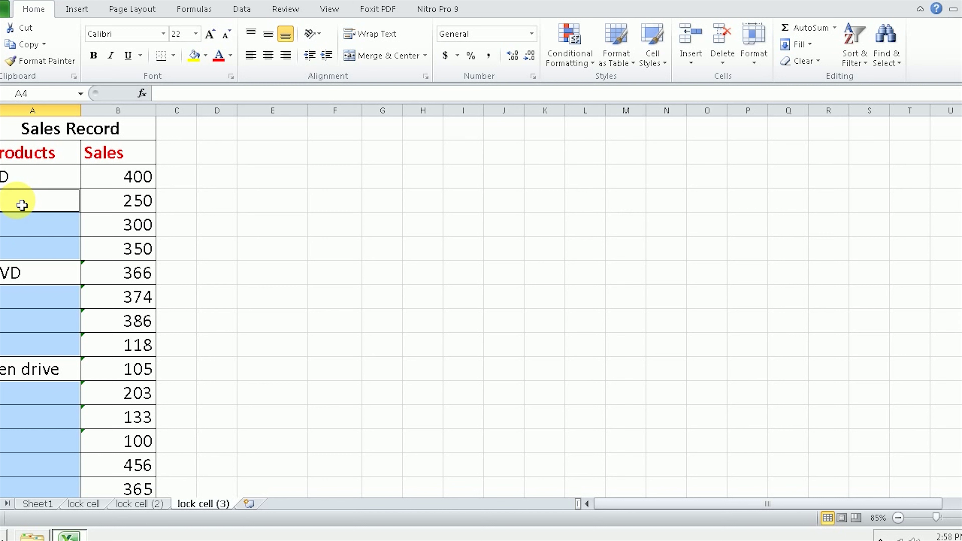
# Step: Enter =A3 into all selected blank cells at once with Ctrl+Enter
pyautogui.write('=')
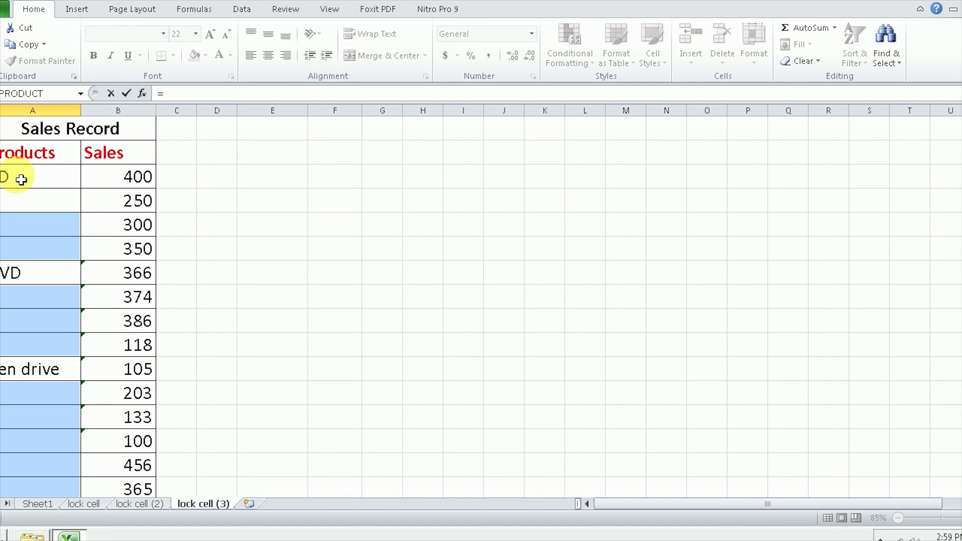
pyautogui.click(21, 179)
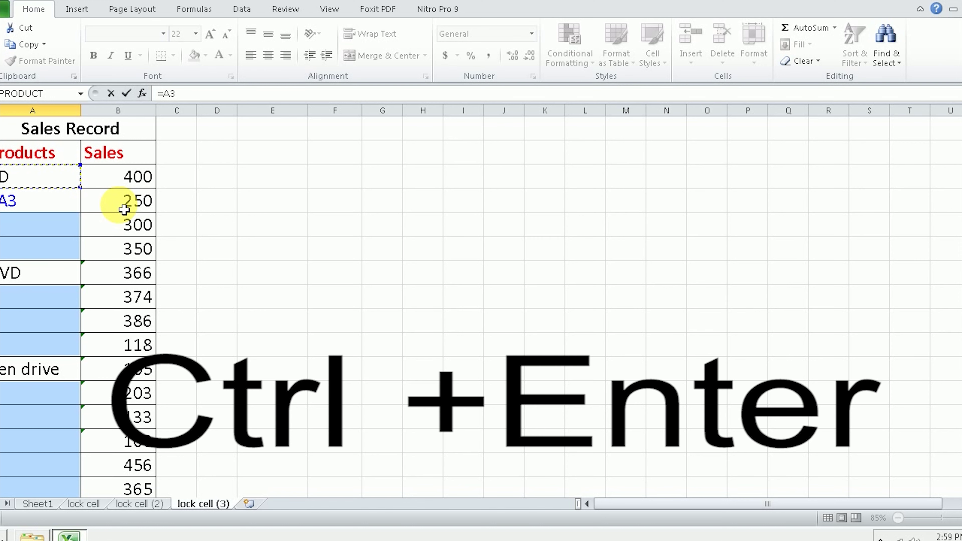
pyautogui.hotkey('ctrl', 'Return')
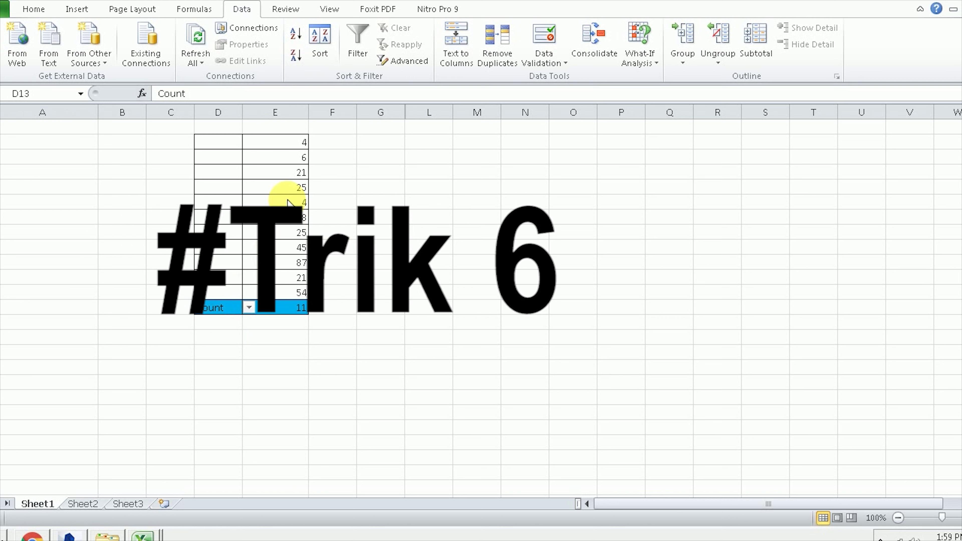
# Step: Select various numbers in column E, ending on the 87 value
pyautogui.click(275, 187)
pyautogui.click(275, 232)
pyautogui.click(287, 262)
pyautogui.click(297, 246)
pyautogui.click(285, 204)
pyautogui.click(288, 172)
pyautogui.click(279, 127)
pyautogui.click(281, 157)
pyautogui.click(285, 187)
pyautogui.click(289, 217)
pyautogui.click(290, 266)
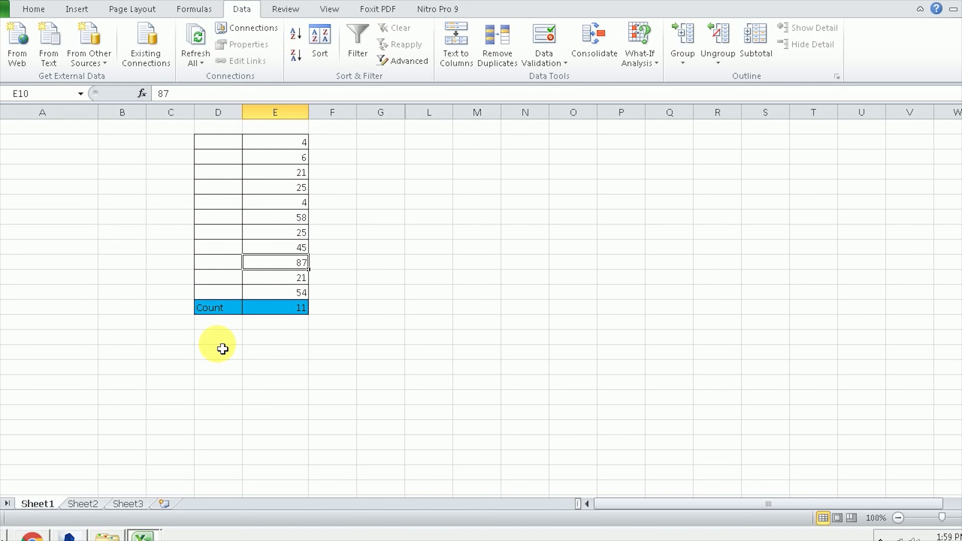
# Step: Change the D13 total function to Max, then to Sum
pyautogui.click(223, 307)
pyautogui.click(249, 307)
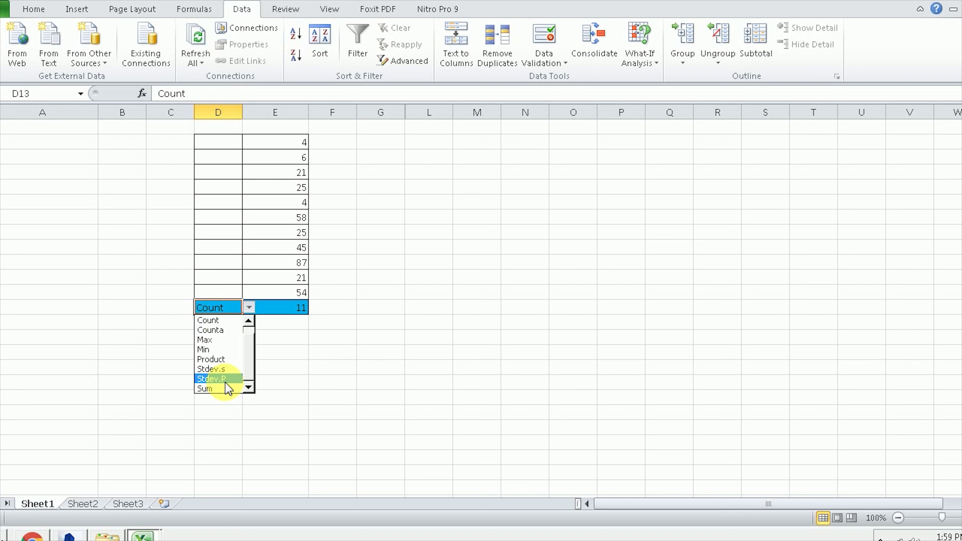
pyautogui.click(222, 340)
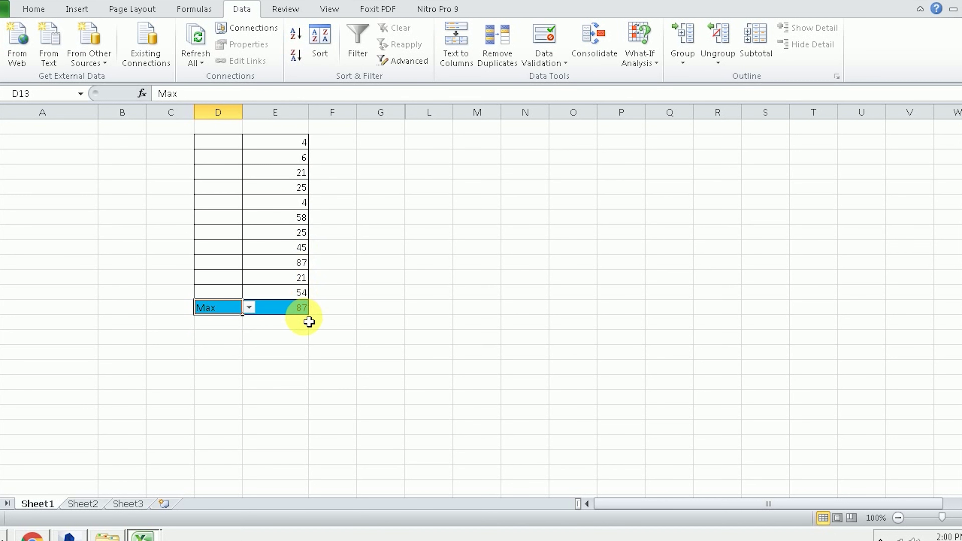
pyautogui.click(248, 307)
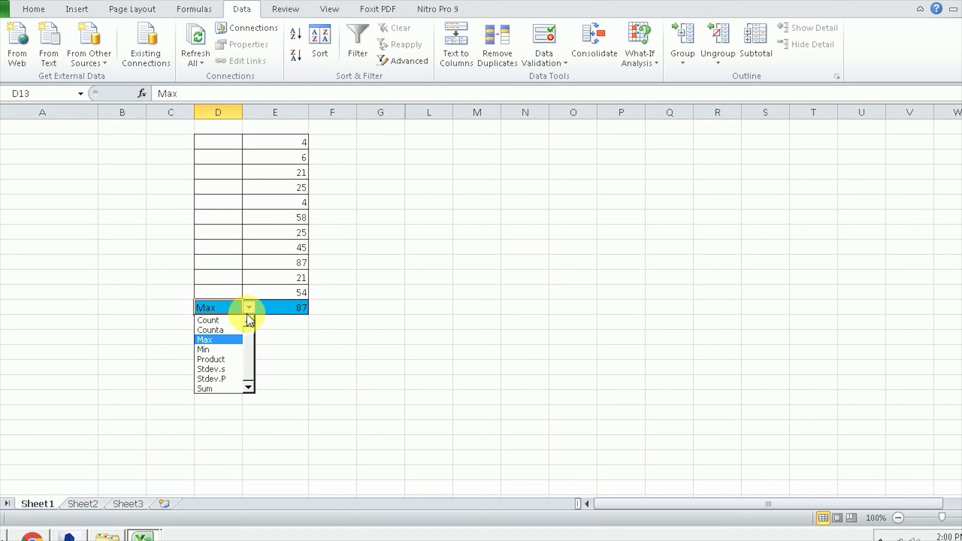
pyautogui.click(208, 388)
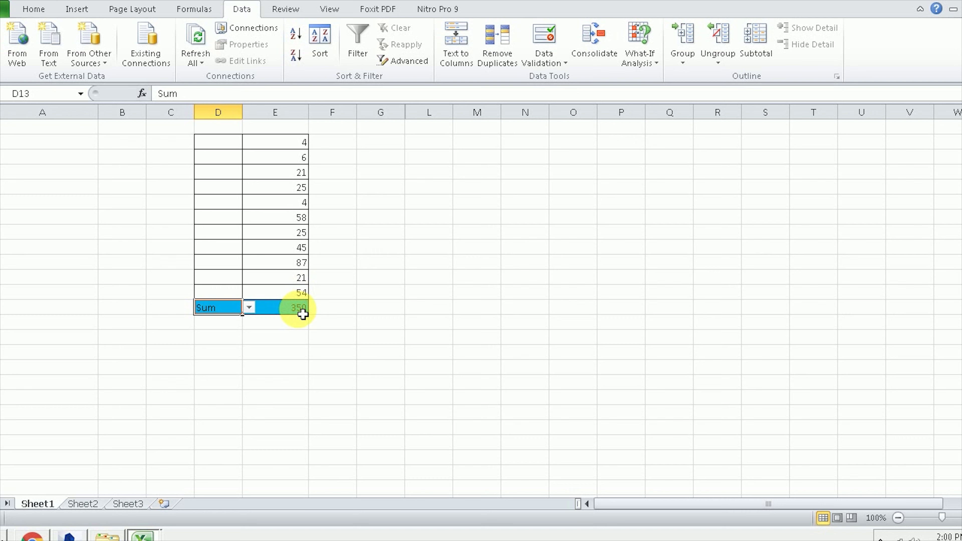
# Step: Switch the total to Min, then back to Count, leaving it unchanged afterwards
pyautogui.click(249, 308)
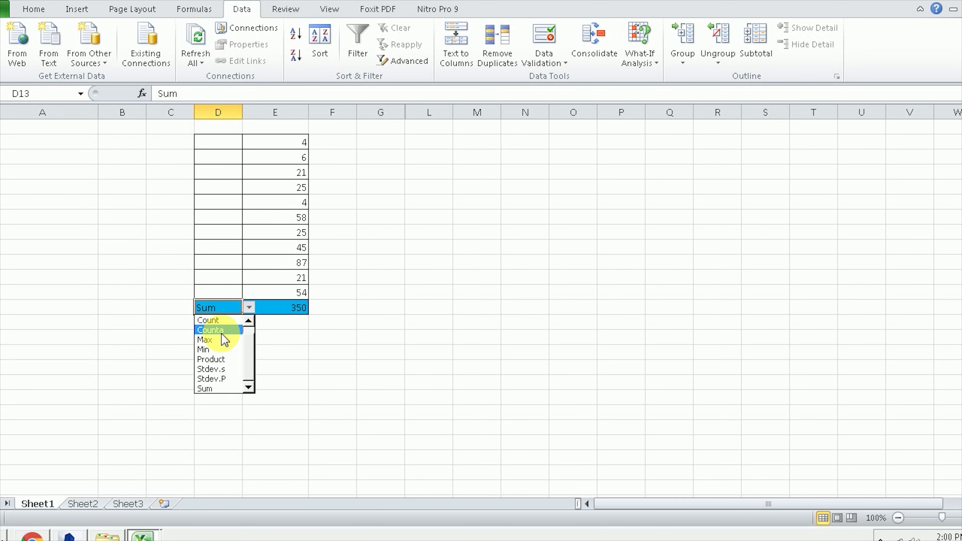
pyautogui.click(213, 349)
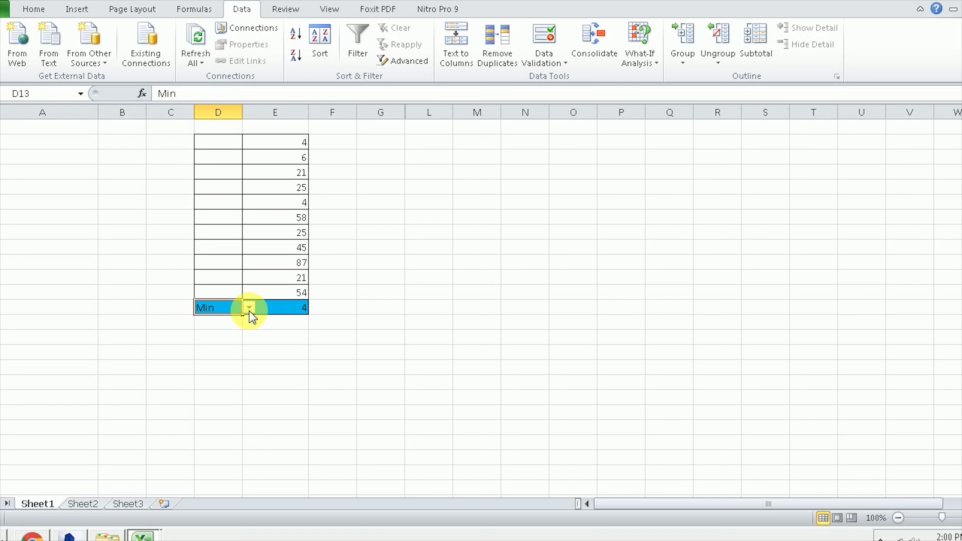
pyautogui.click(249, 309)
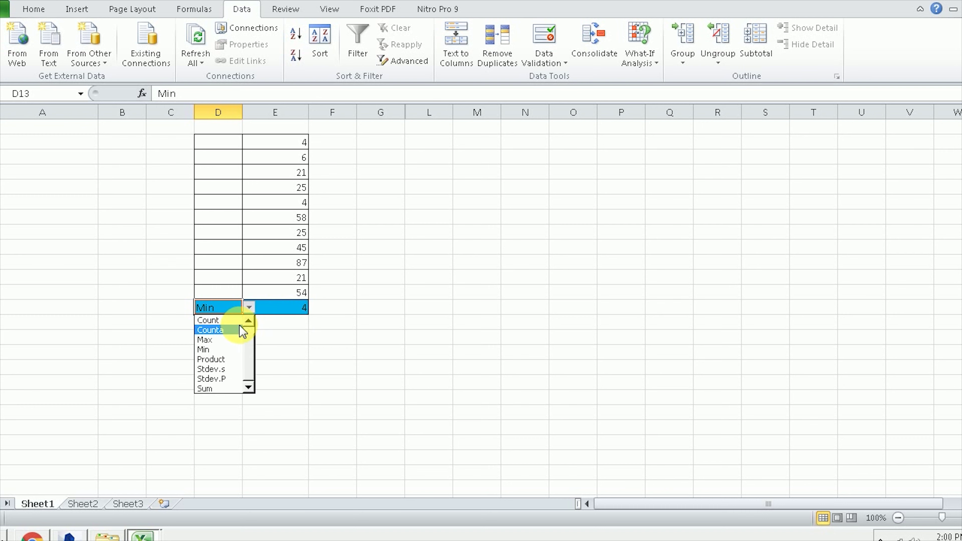
pyautogui.click(221, 321)
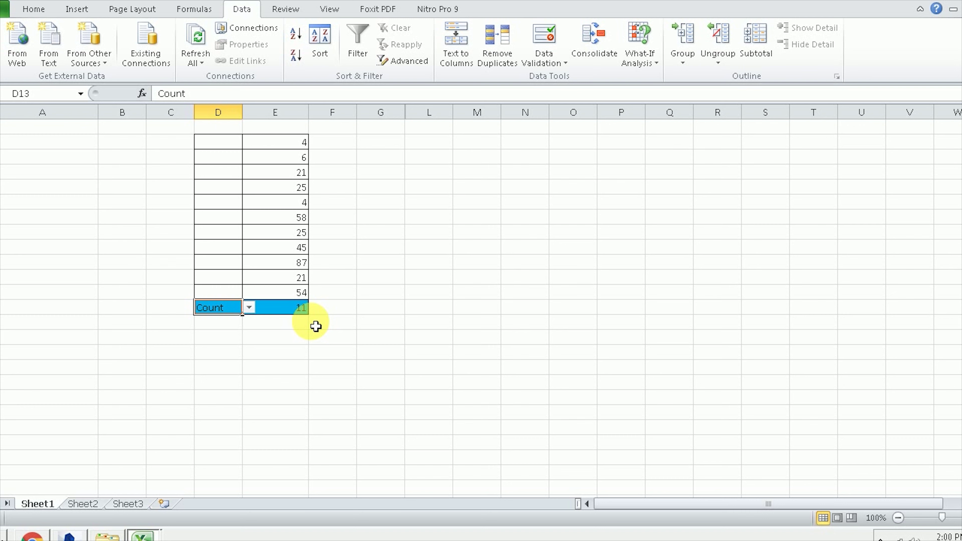
pyautogui.click(249, 307)
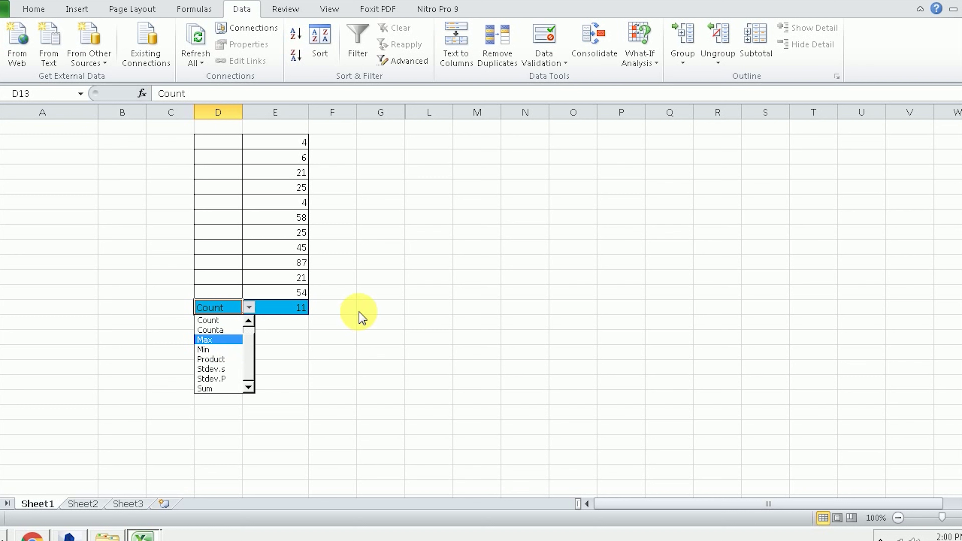
pyautogui.click(373, 302)
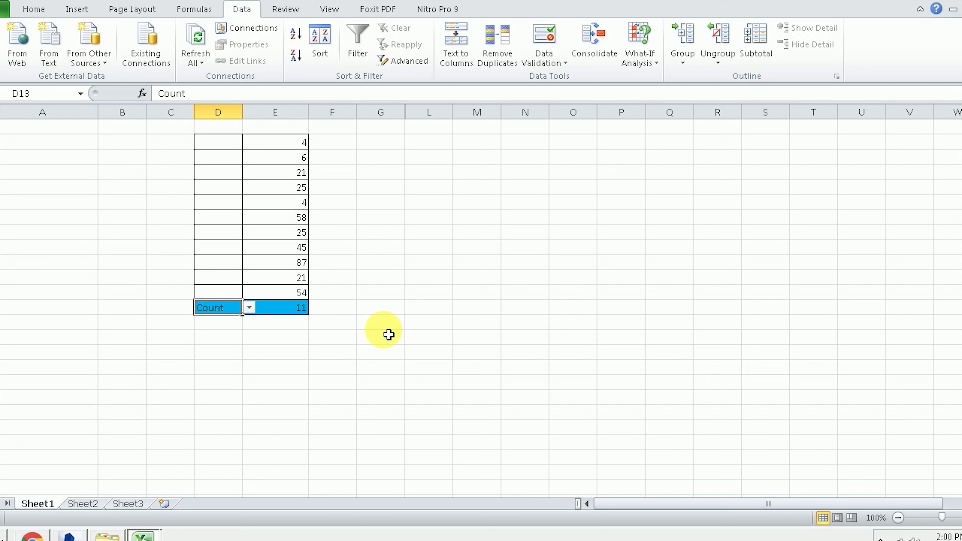
# Step: Start a =SUBTOTAL( formula in L10, browse its function_num list, then cancel it
pyautogui.click(437, 264)
pyautogui.write('=')
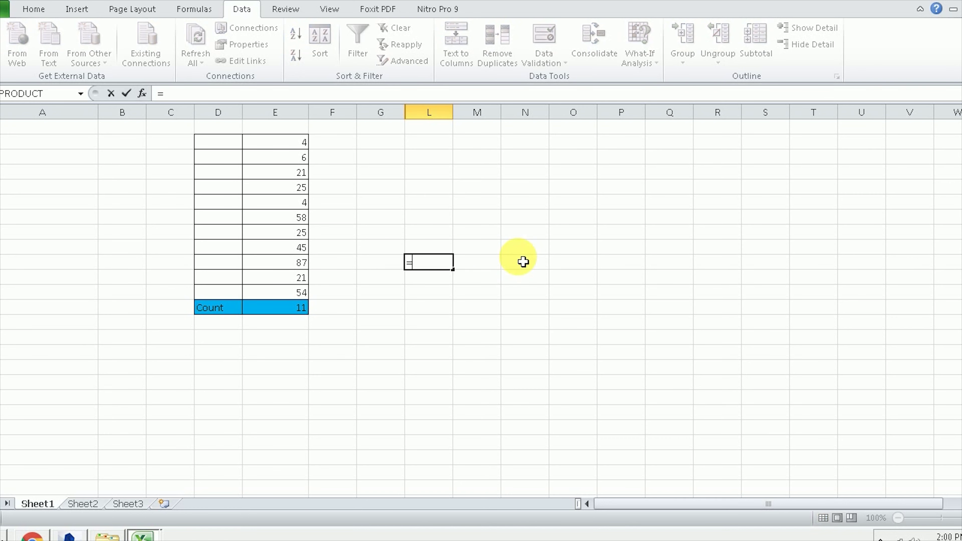
pyautogui.write('su')
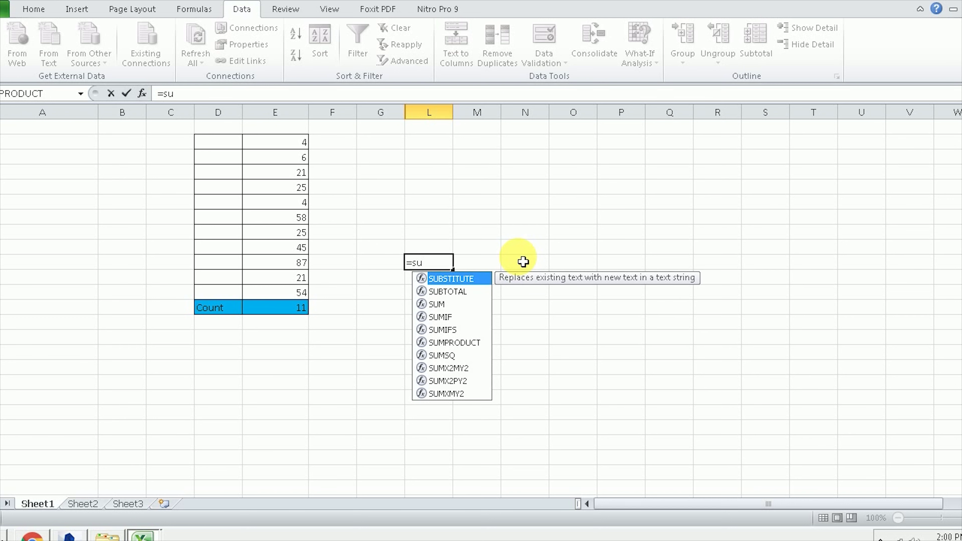
pyautogui.doubleClick(451, 291)
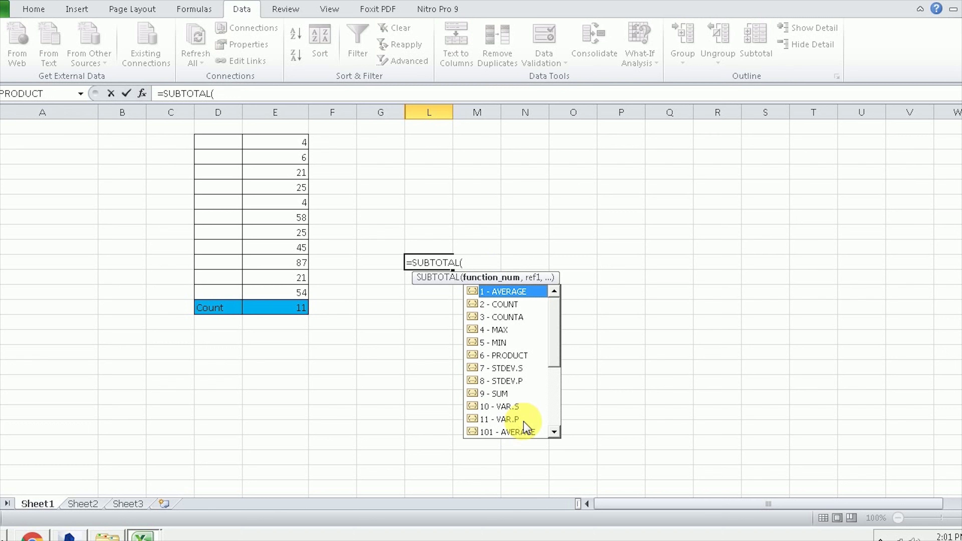
pyautogui.moveTo(552, 351)
pyautogui.mouseDown()
pyautogui.moveTo(548, 369)
pyautogui.moveTo(547, 343)
pyautogui.mouseUp()
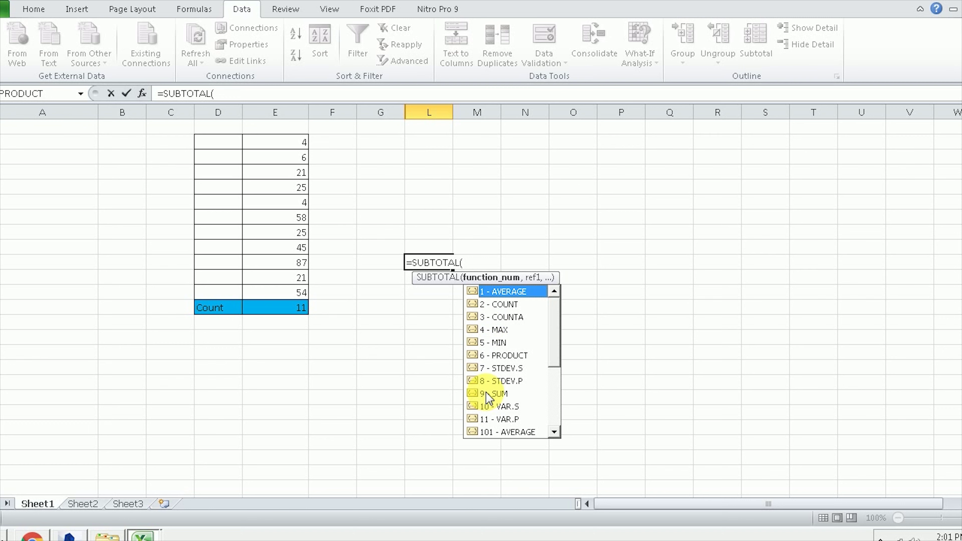
pyautogui.press('BackSpace')
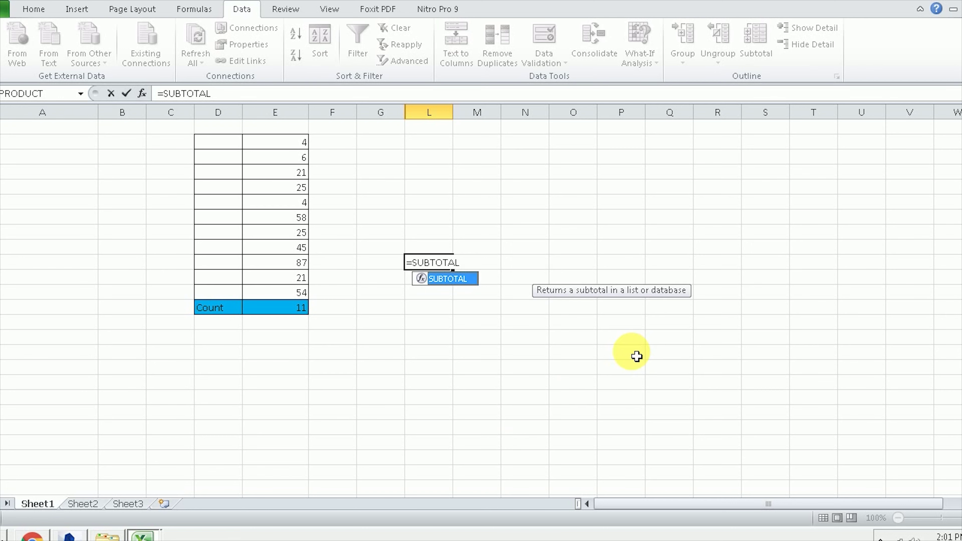
pyautogui.press('BackSpace')
pyautogui.press('BackSpace')
pyautogui.press('BackSpace')
pyautogui.press('BackSpace')
pyautogui.press('BackSpace')
pyautogui.press('BackSpace')
pyautogui.hotkey('ctrl', 'z')
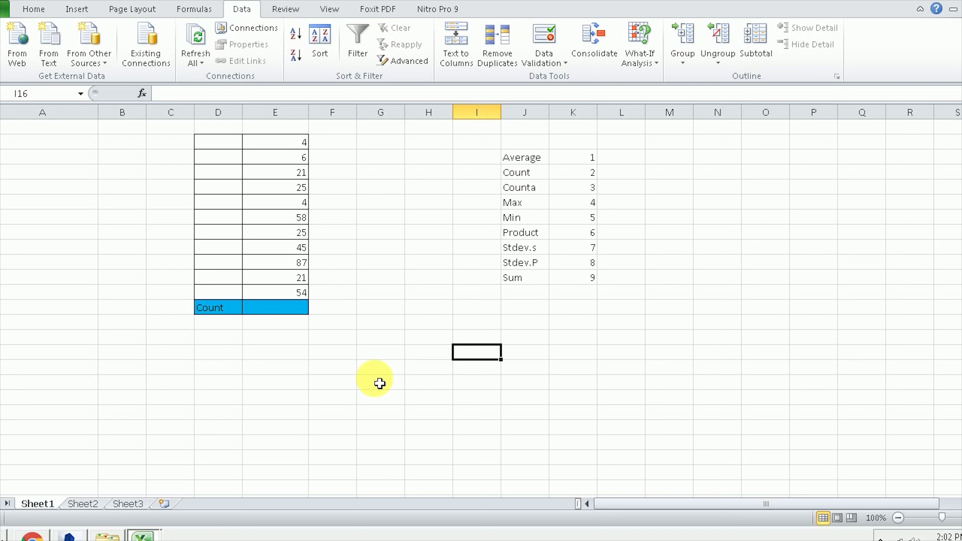
pyautogui.click(232, 313)
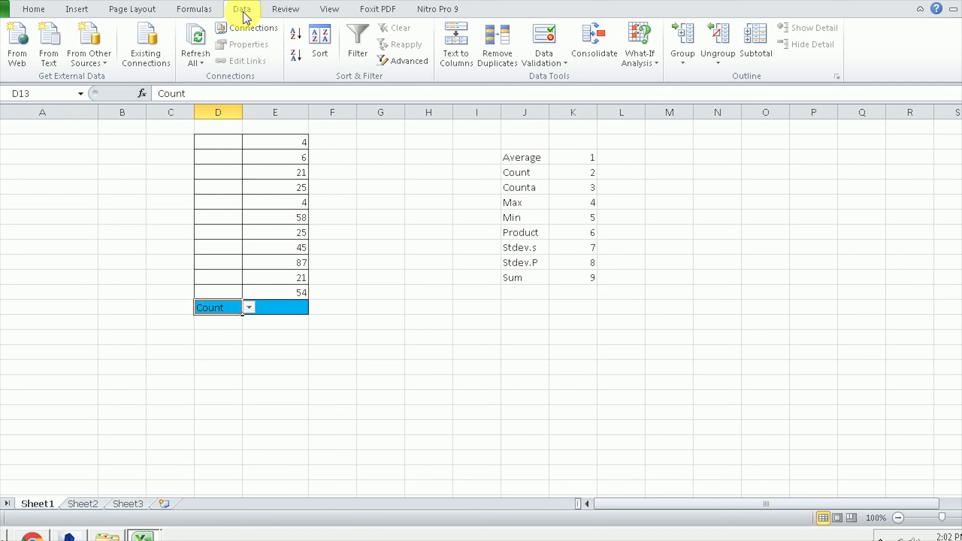
pyautogui.click(556, 62)
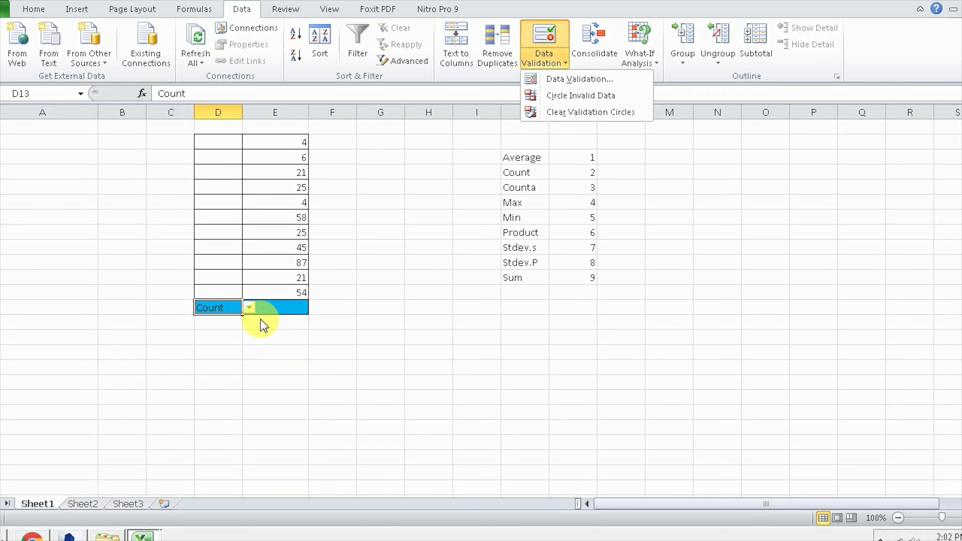
pyautogui.click(250, 309)
pyautogui.click(249, 309)
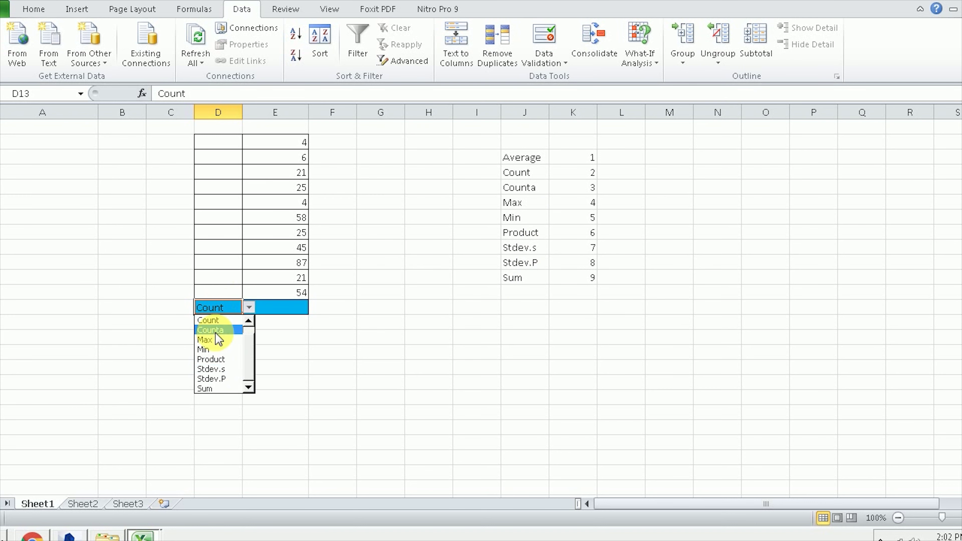
pyautogui.click(306, 360)
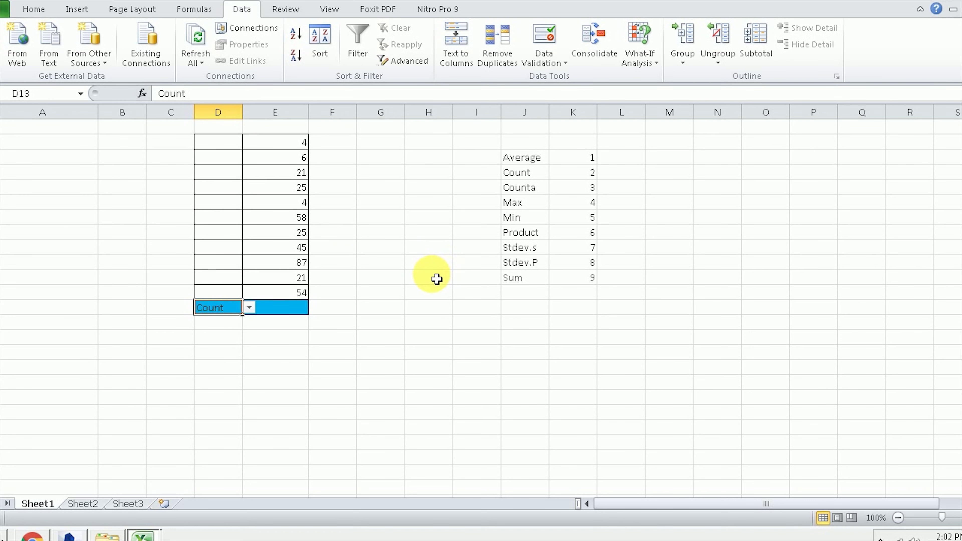
# Step: Enter =VLOOKUP(D13,J3:K10,2,0) in H10 to return the chosen function's number
pyautogui.click(432, 265)
pyautogui.write('=')
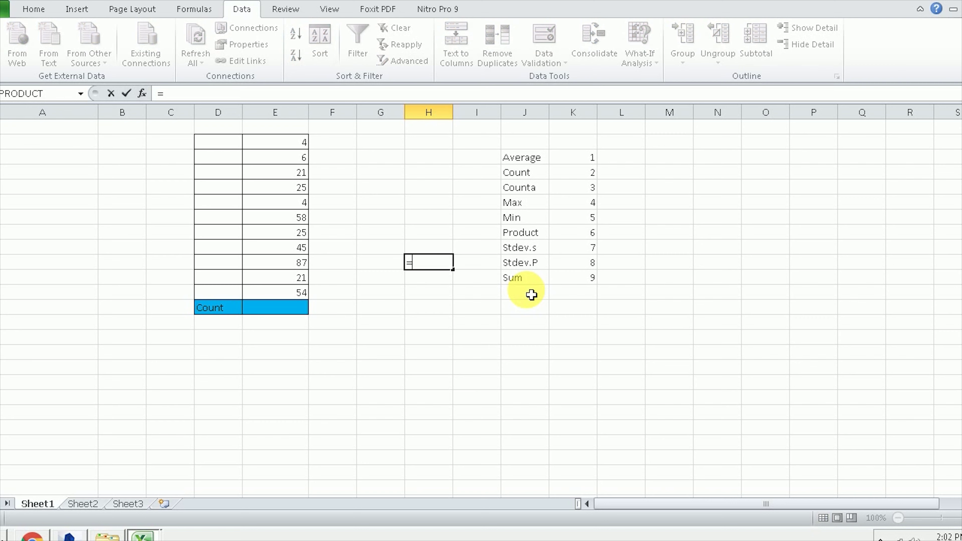
pyautogui.write('vlooku')
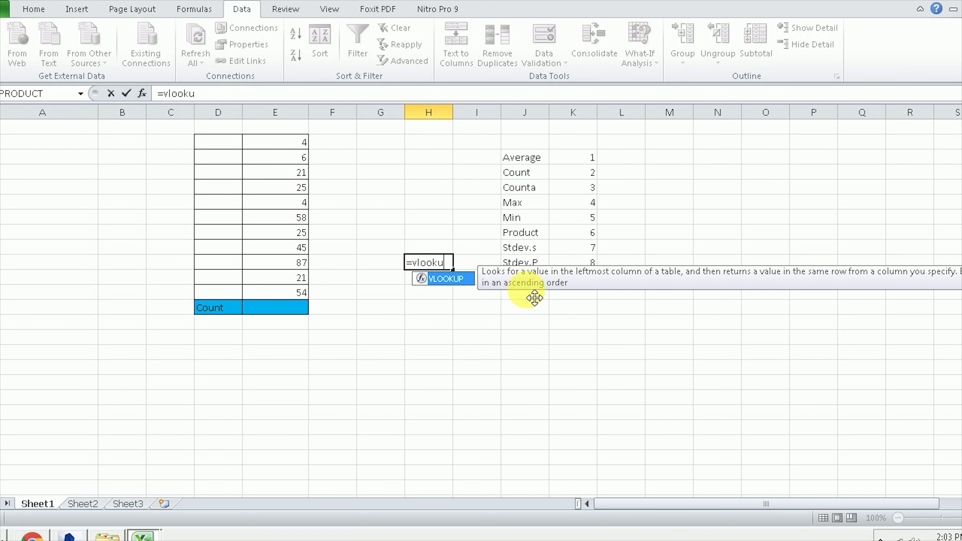
pyautogui.write('p(')
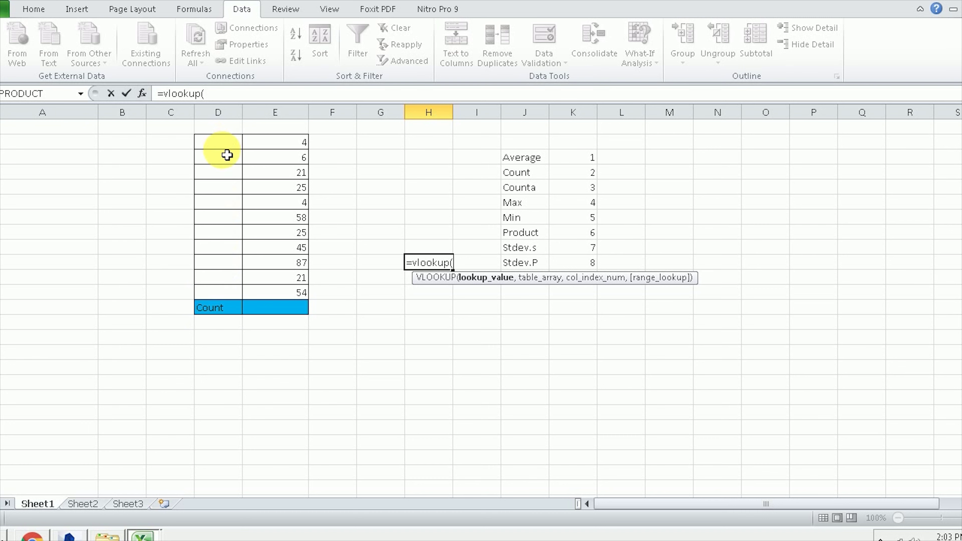
pyautogui.click(225, 316)
pyautogui.write(',')
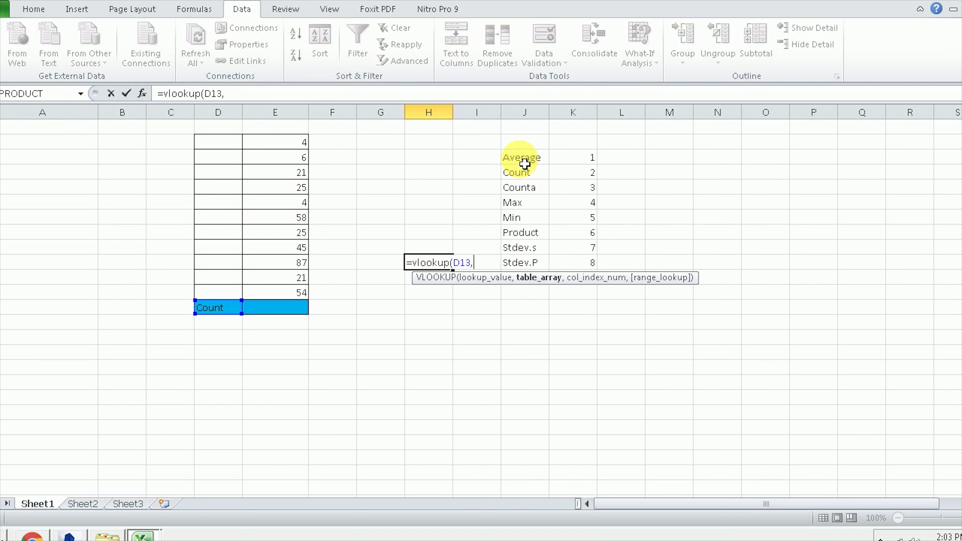
pyautogui.moveTo(524, 162); pyautogui.dragTo(591, 265)
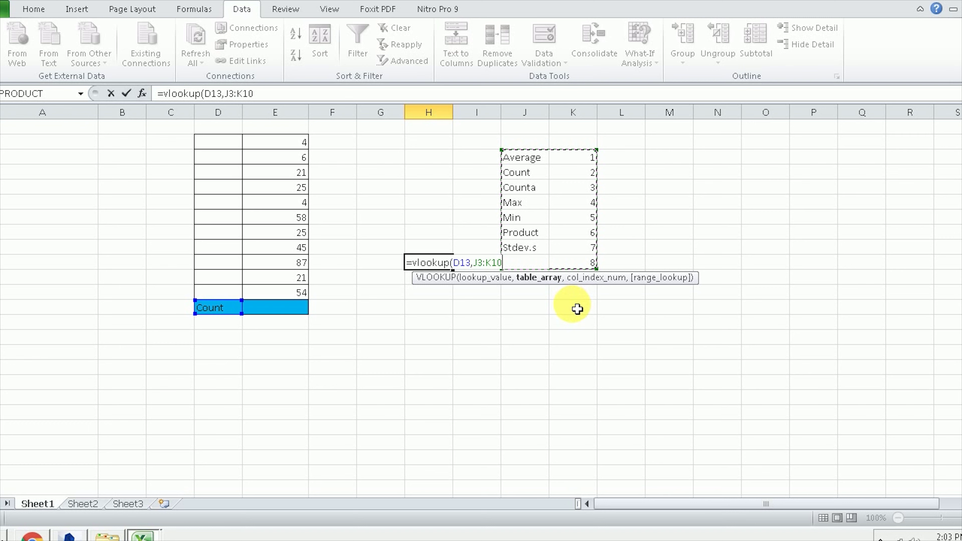
pyautogui.write(',')
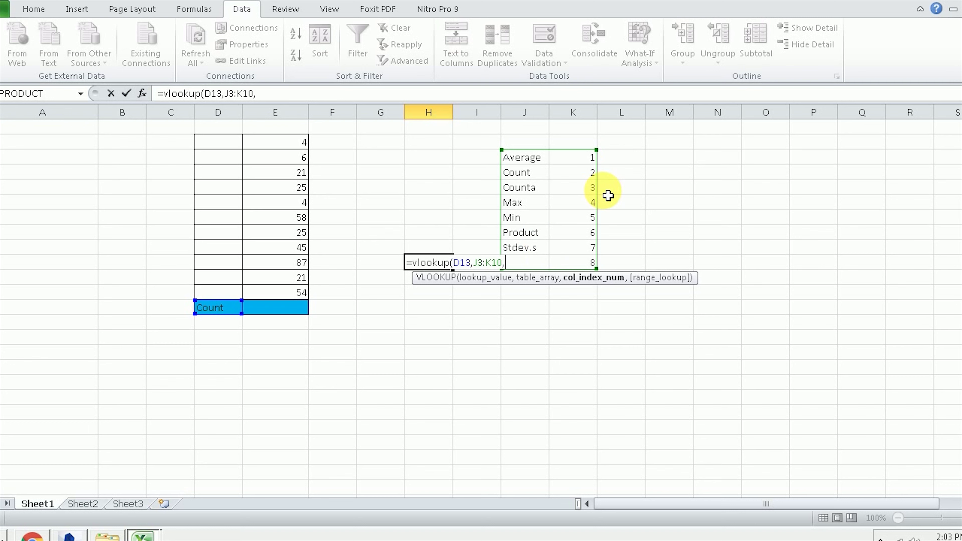
pyautogui.write('2')
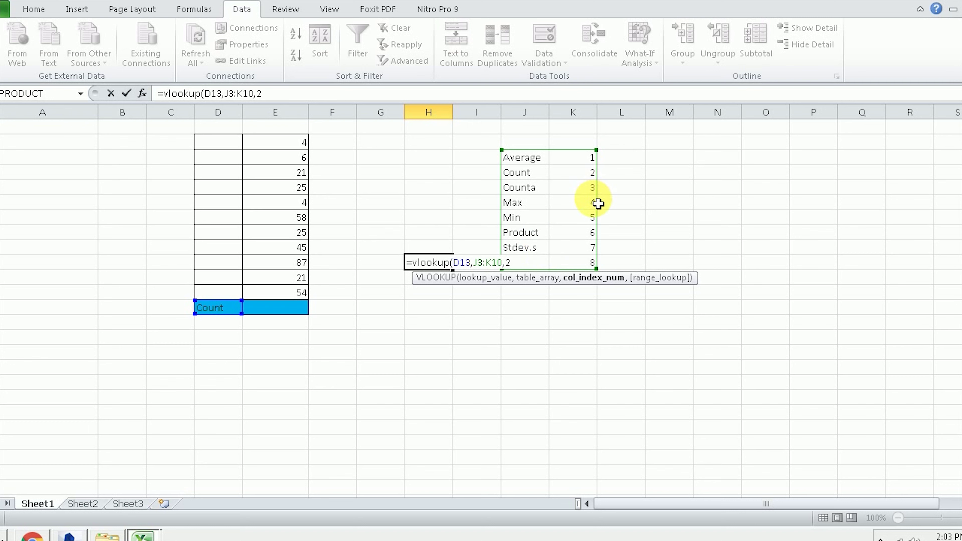
pyautogui.write(',0')
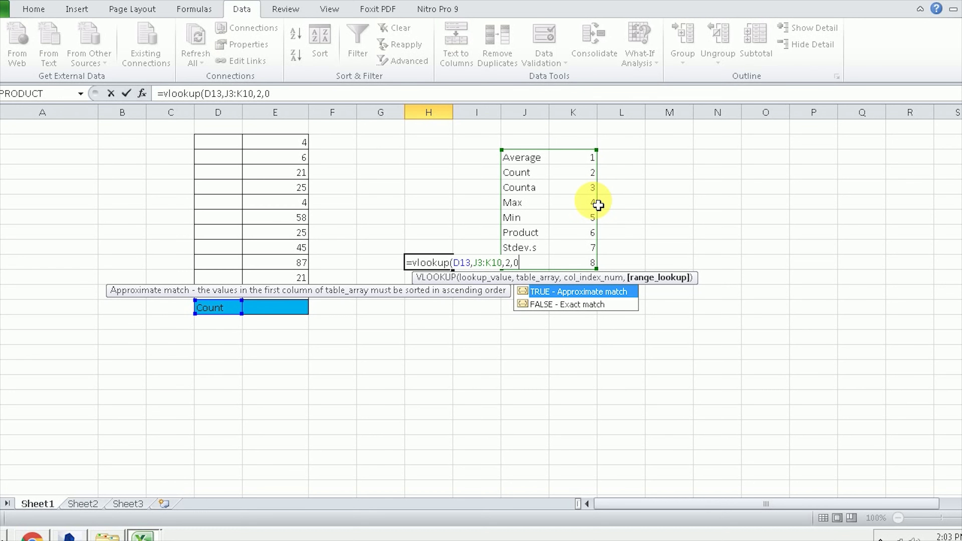
pyautogui.press('Return')
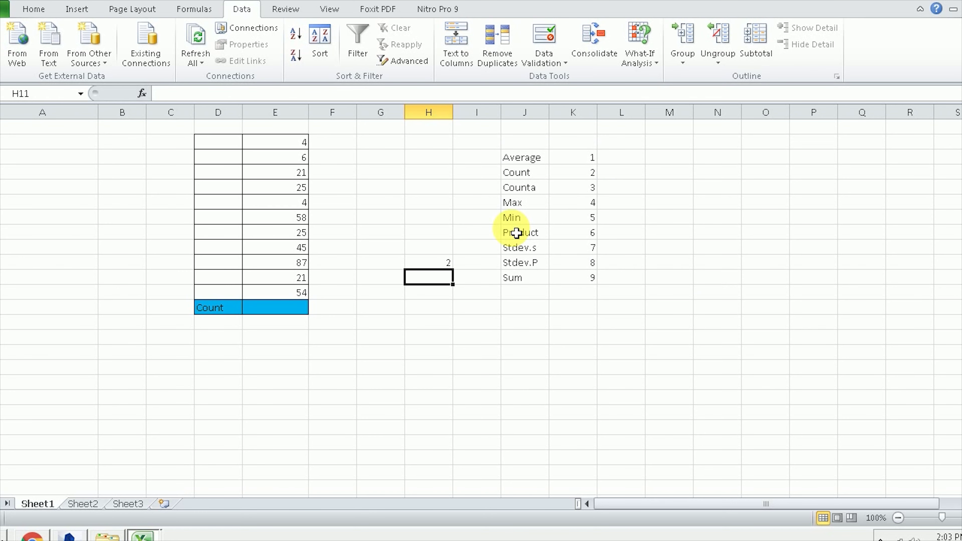
pyautogui.click(440, 263)
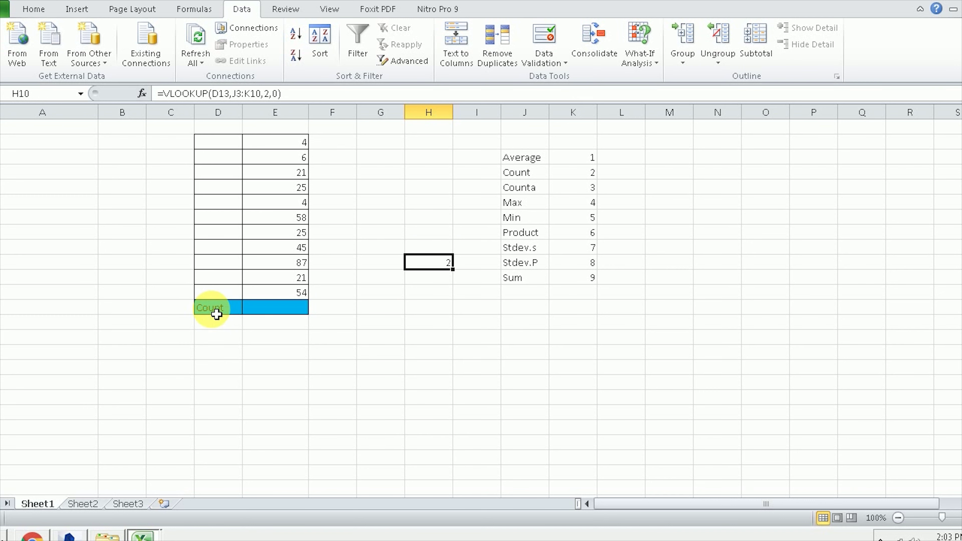
# Step: Test the lookup by setting D13 to Max, then Product, then back to Count
pyautogui.click(229, 310)
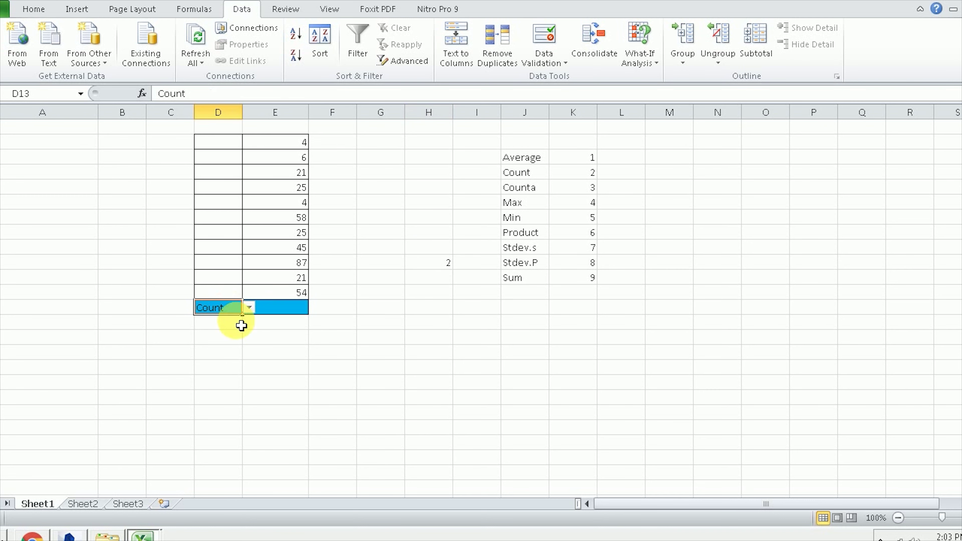
pyautogui.click(250, 307)
pyautogui.click(243, 343)
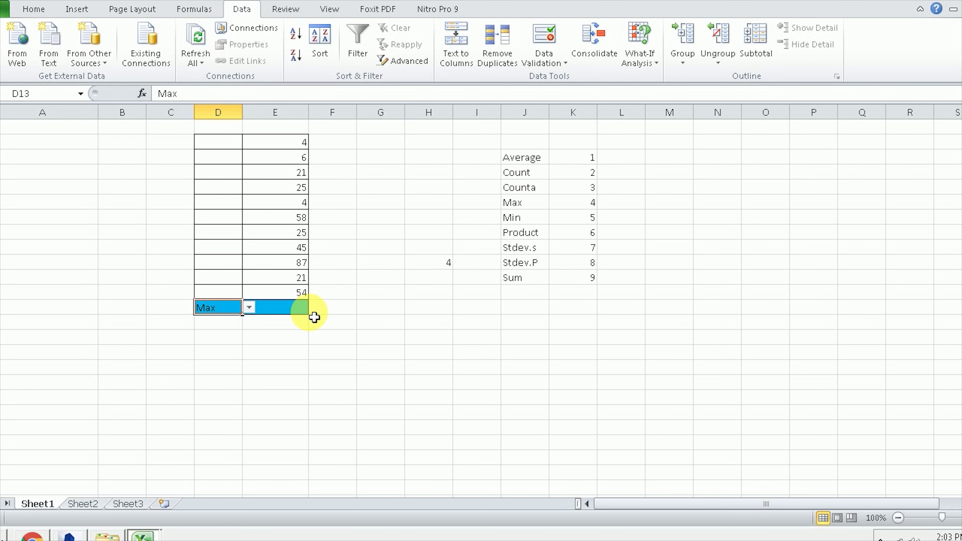
pyautogui.click(249, 307)
pyautogui.click(229, 360)
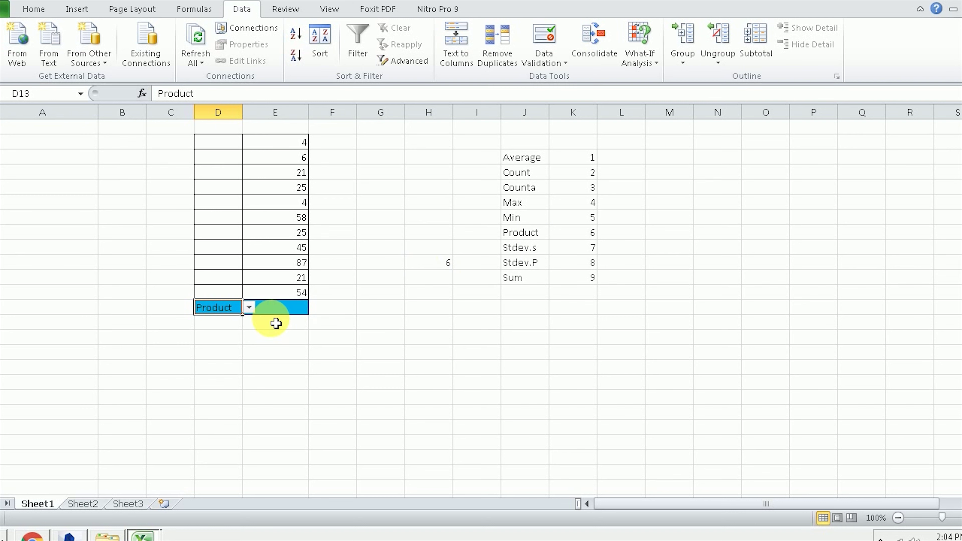
pyautogui.click(253, 309)
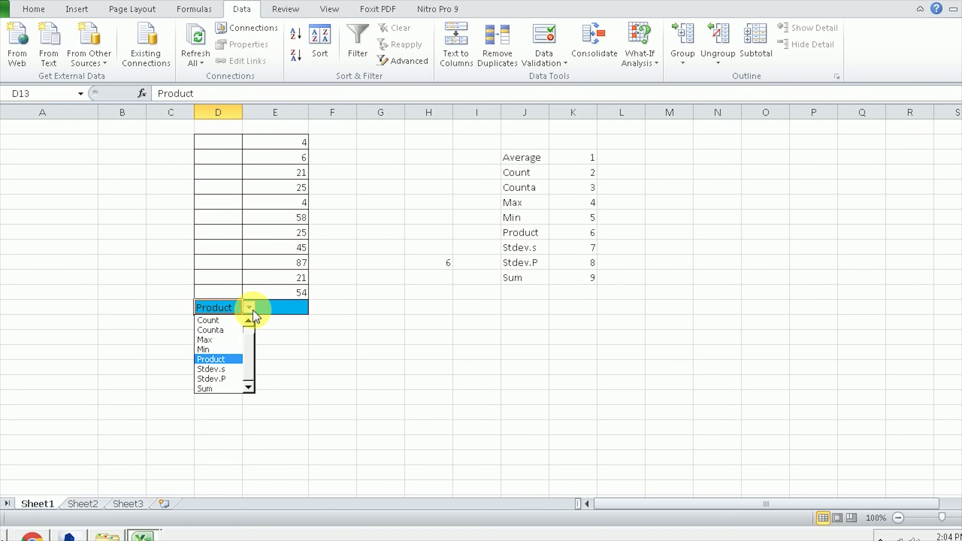
pyautogui.click(231, 327)
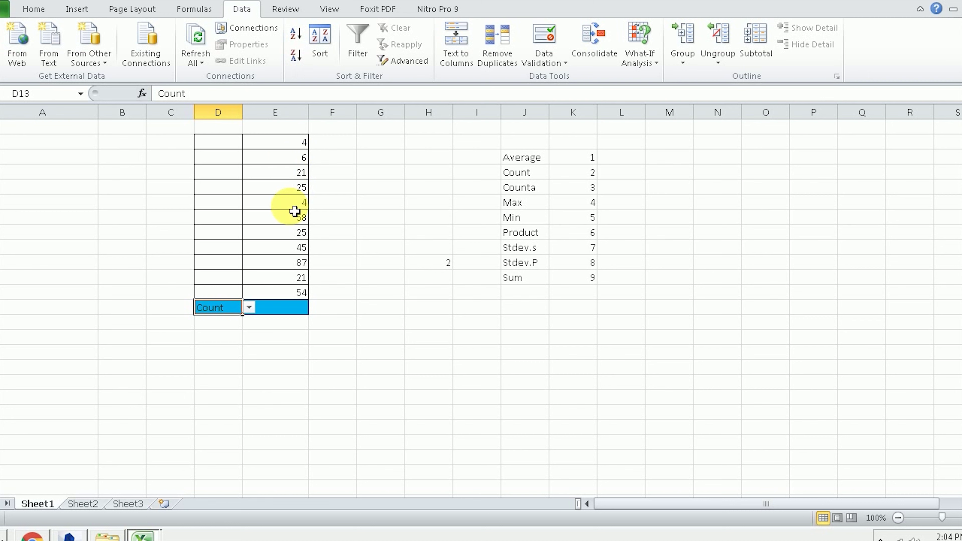
# Step: Enter =SUBTOTAL(H10,E2:E12) in E13 so the Count total shows 11
pyautogui.click(300, 315)
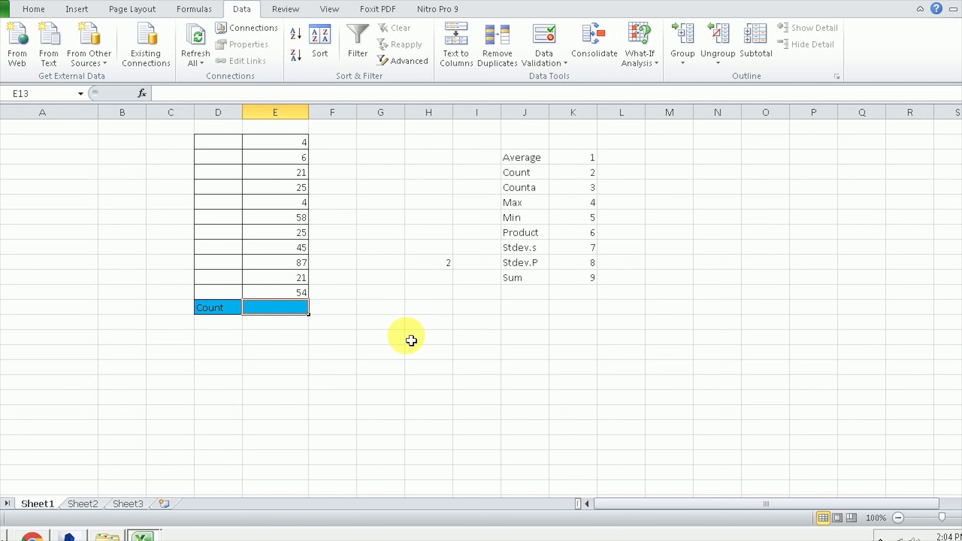
pyautogui.write('=su')
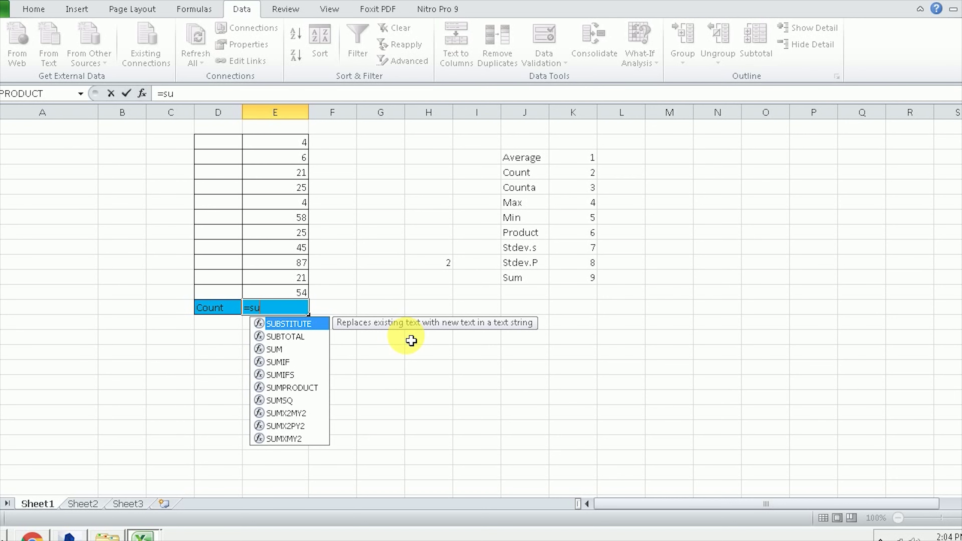
pyautogui.write('btotal')
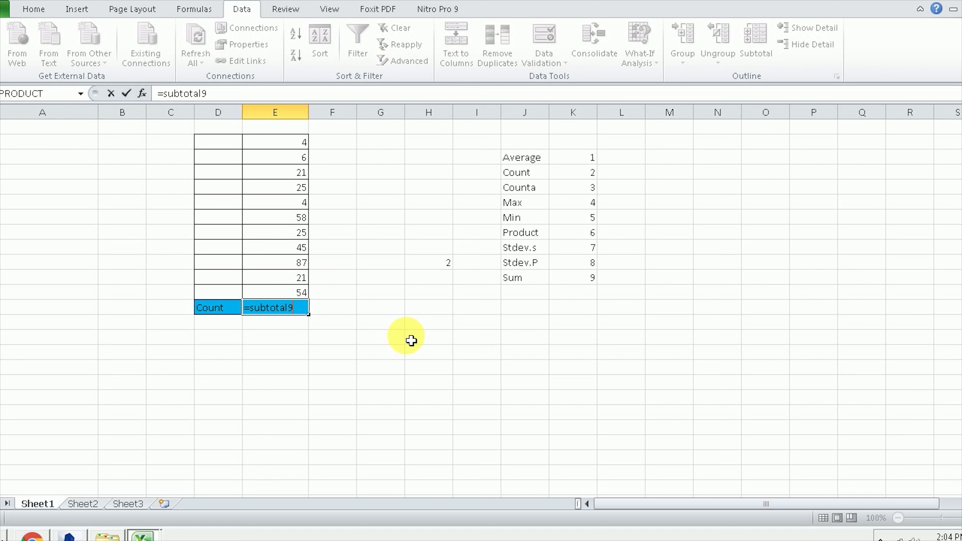
pyautogui.write('(')
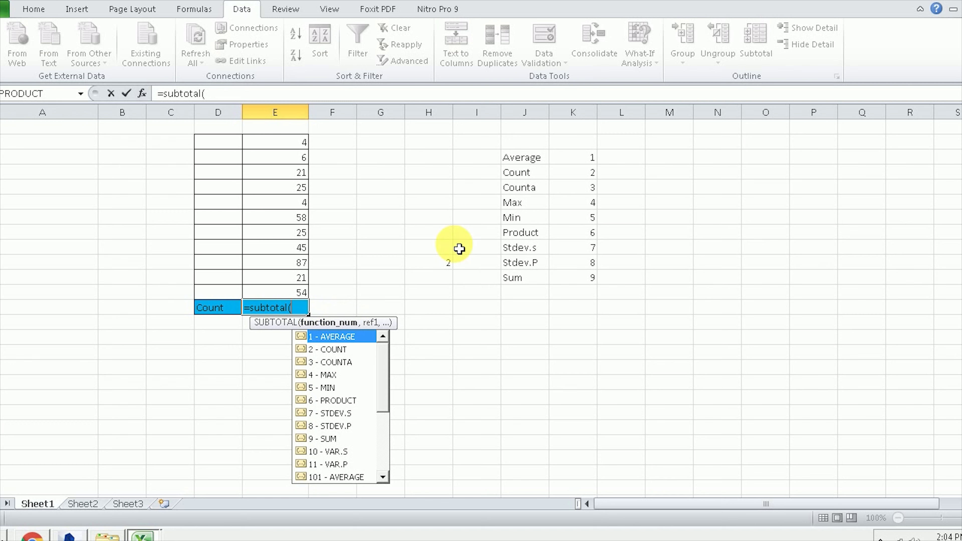
pyautogui.click(436, 269)
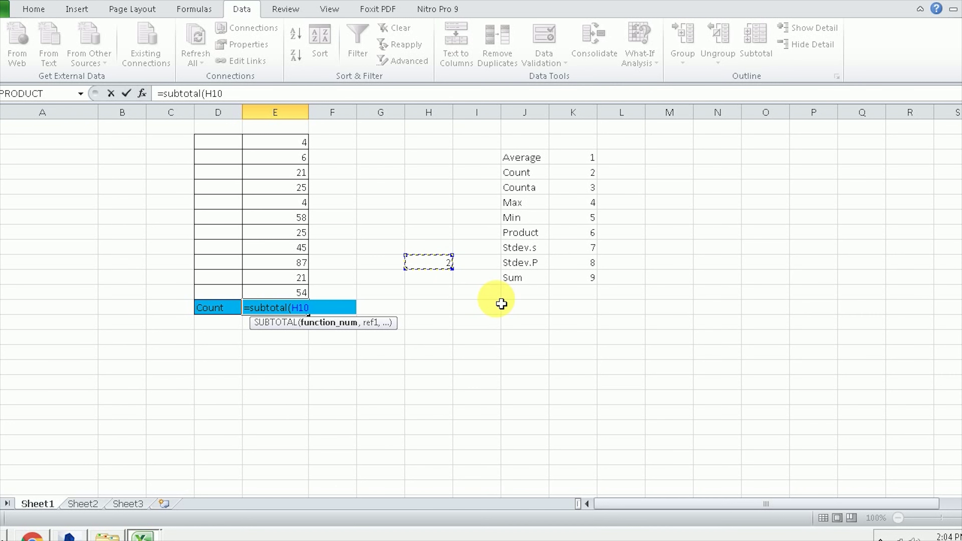
pyautogui.write(',')
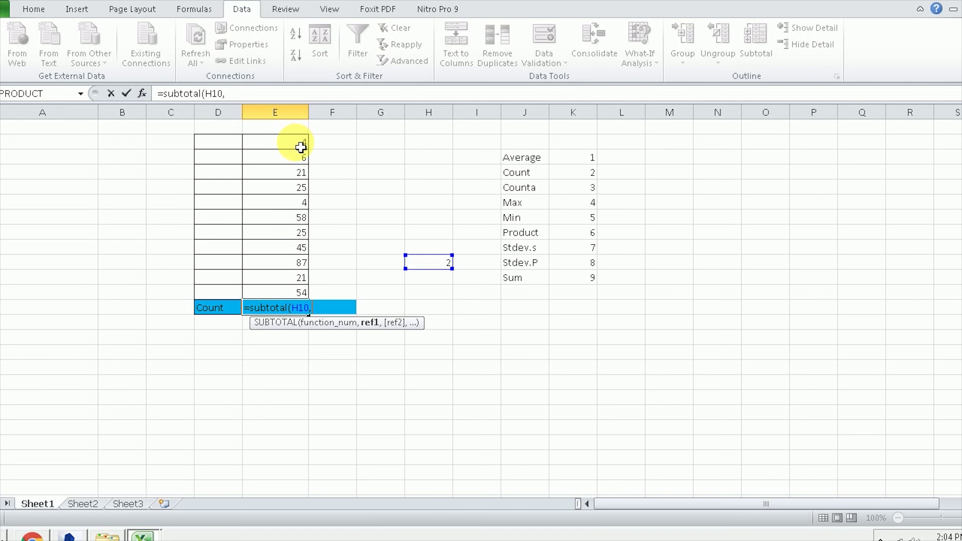
pyautogui.click(288, 146)
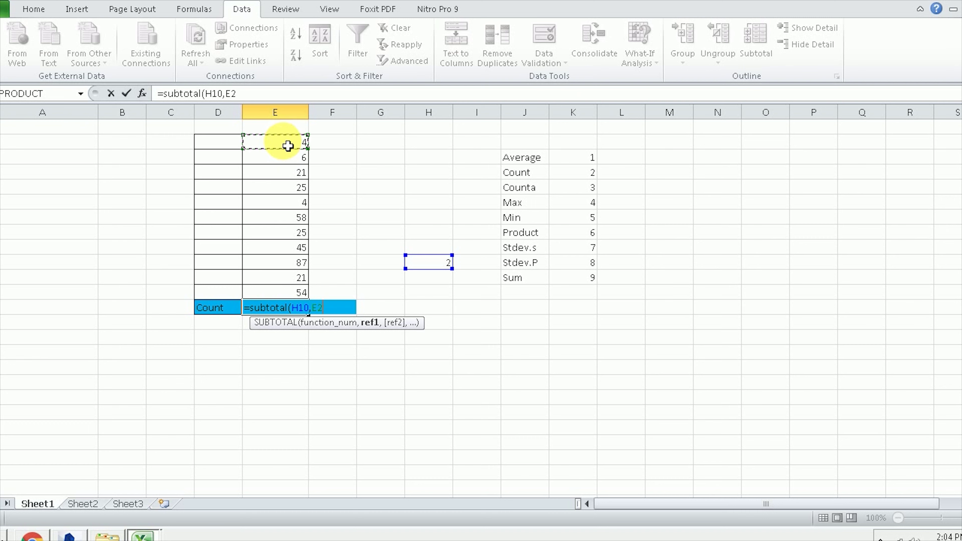
pyautogui.moveTo(288, 146); pyautogui.dragTo(289, 290)
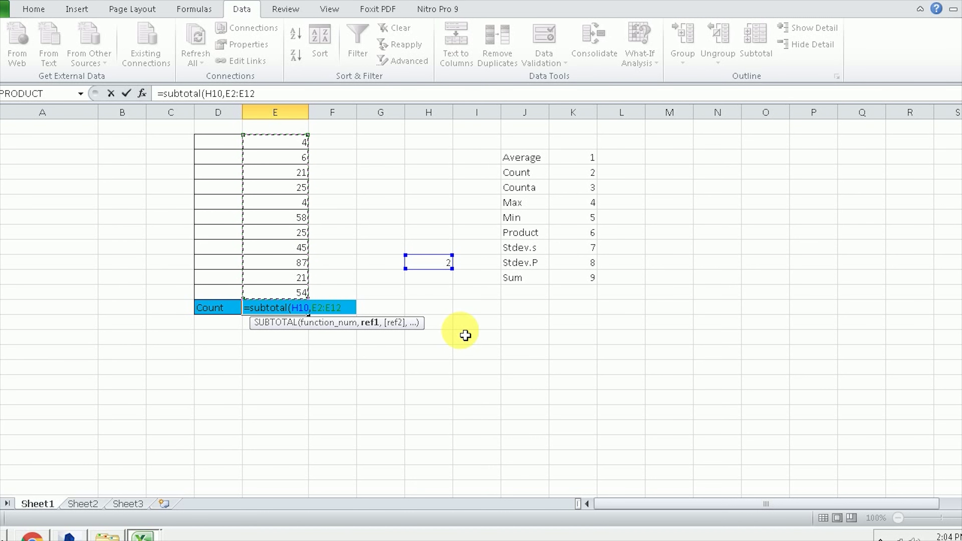
pyautogui.write(')')
pyautogui.press('Return')
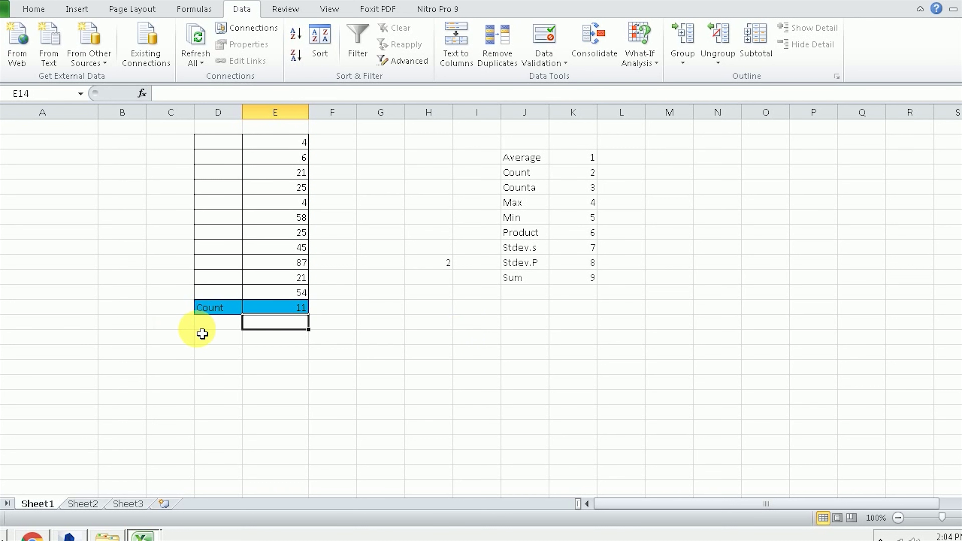
# Step: Delete the value 58 from cell E7
pyautogui.click(227, 309)
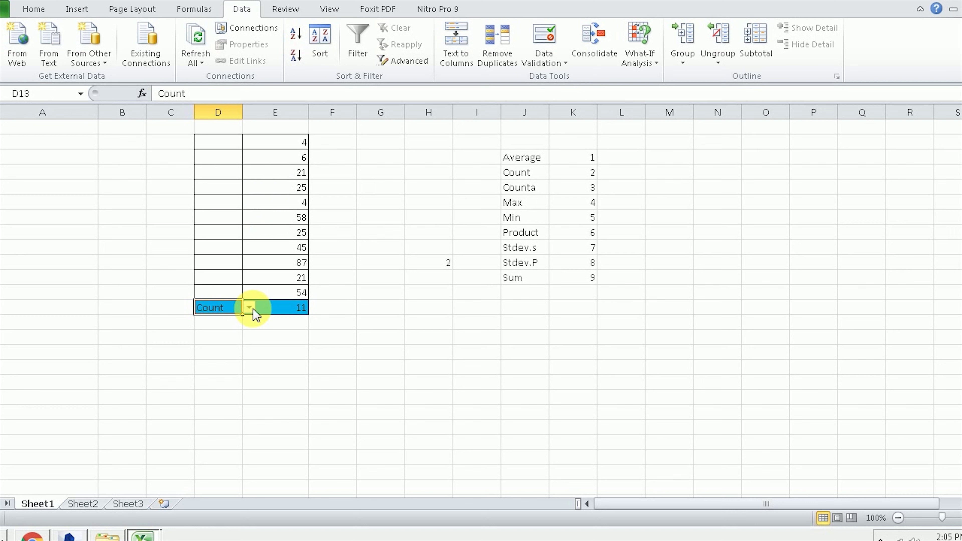
pyautogui.click(288, 219)
pyautogui.press('Delete')
# Step: Check the total with D13 set to Max, then Min, then back to Count
pyautogui.click(232, 310)
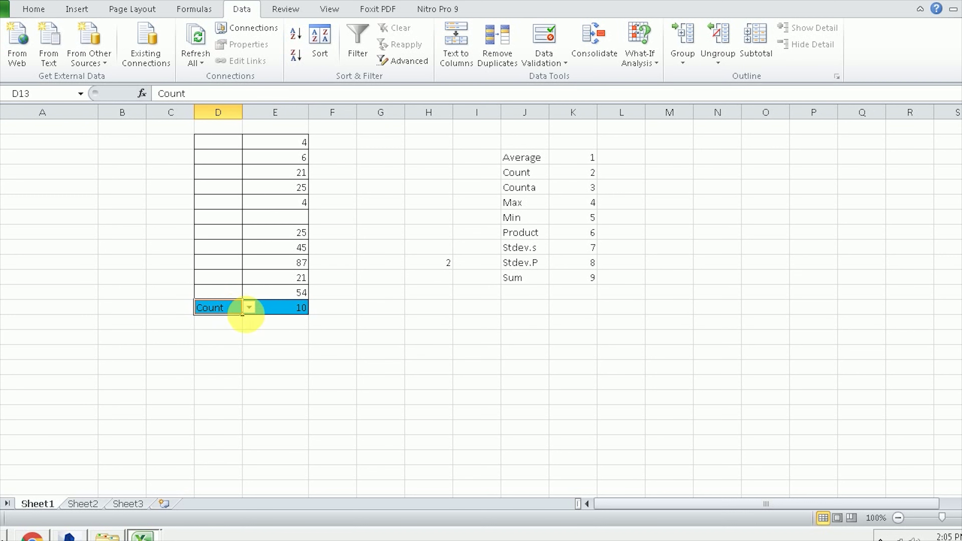
pyautogui.click(250, 307)
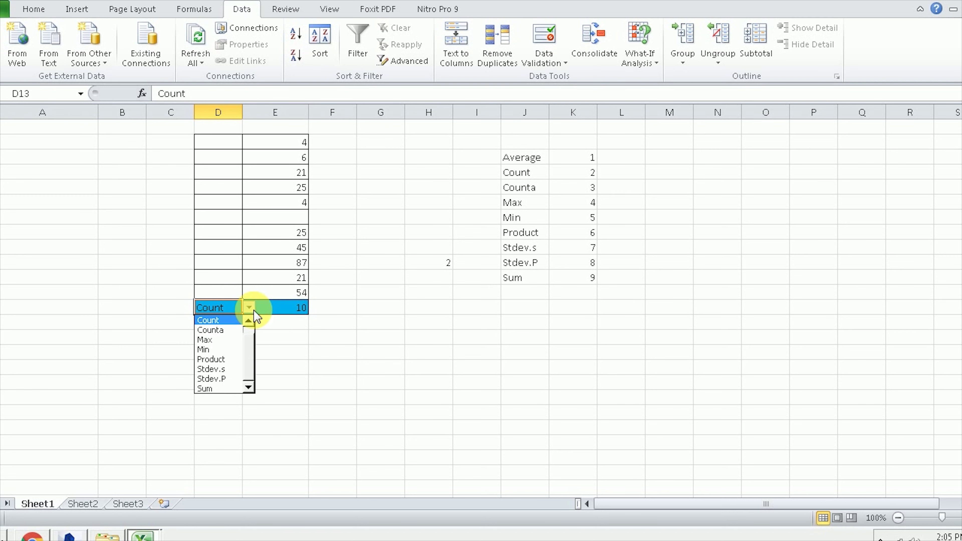
pyautogui.click(227, 340)
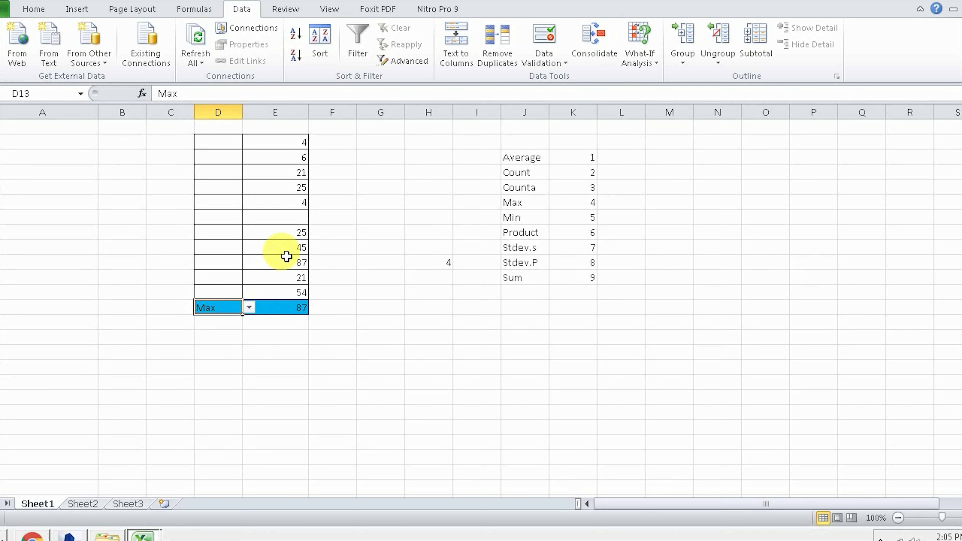
pyautogui.click(250, 308)
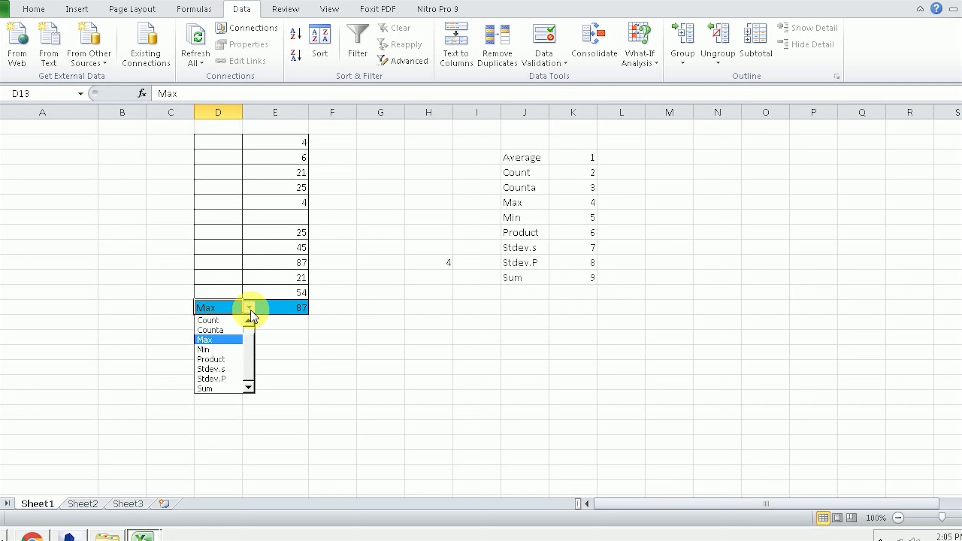
pyautogui.click(224, 351)
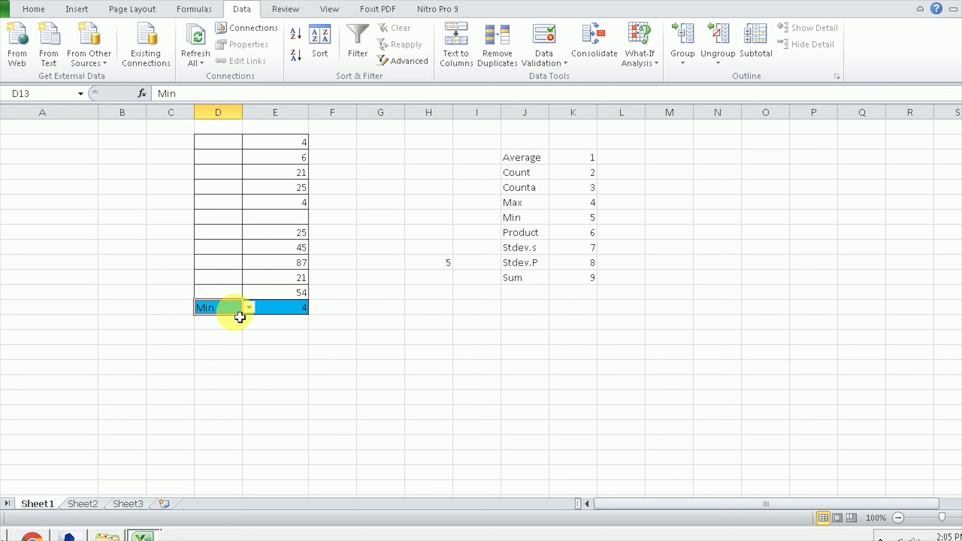
pyautogui.click(249, 308)
pyautogui.click(227, 325)
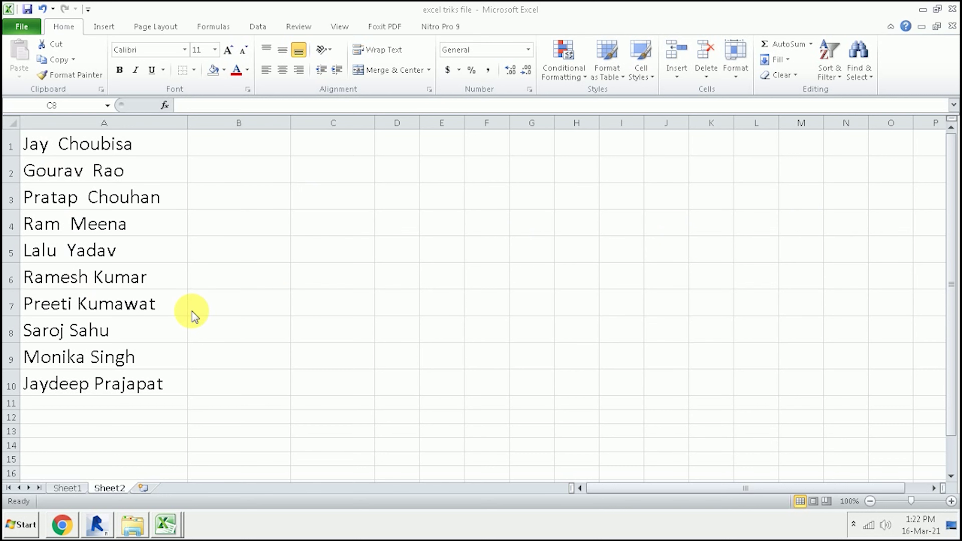
# Step: Split A1:A10 with Text to Columns, Delimited on Space, into first names and surnames
pyautogui.click(259, 28)
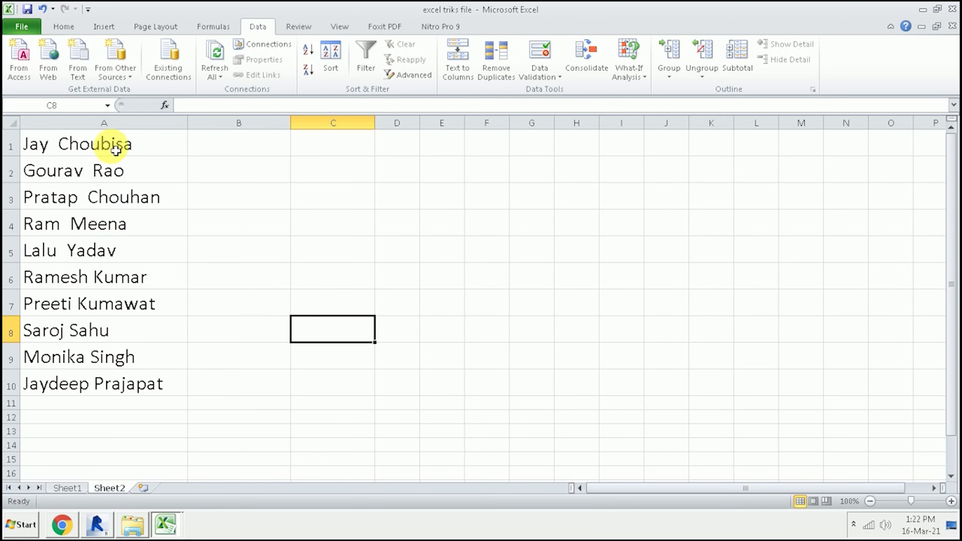
pyautogui.moveTo(116, 150); pyautogui.dragTo(135, 389)
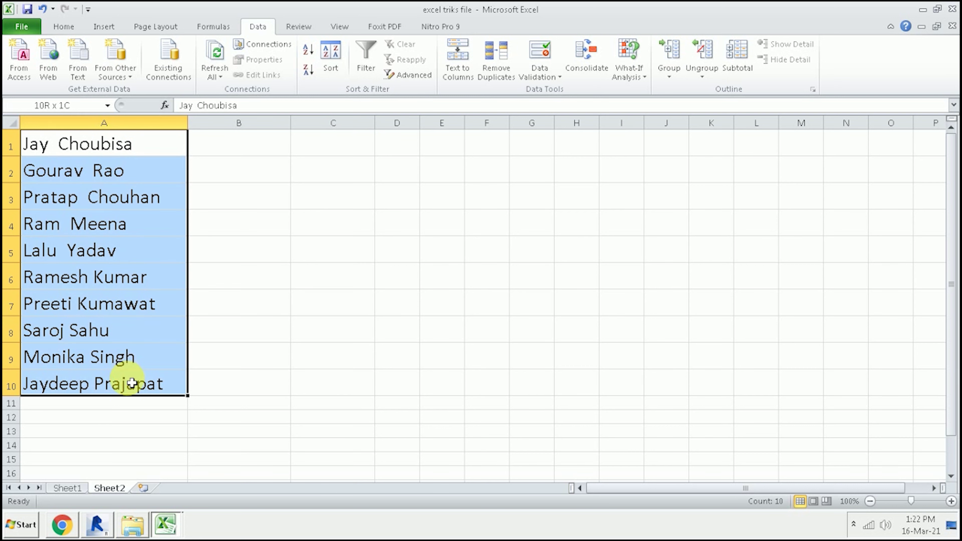
pyautogui.click(458, 66)
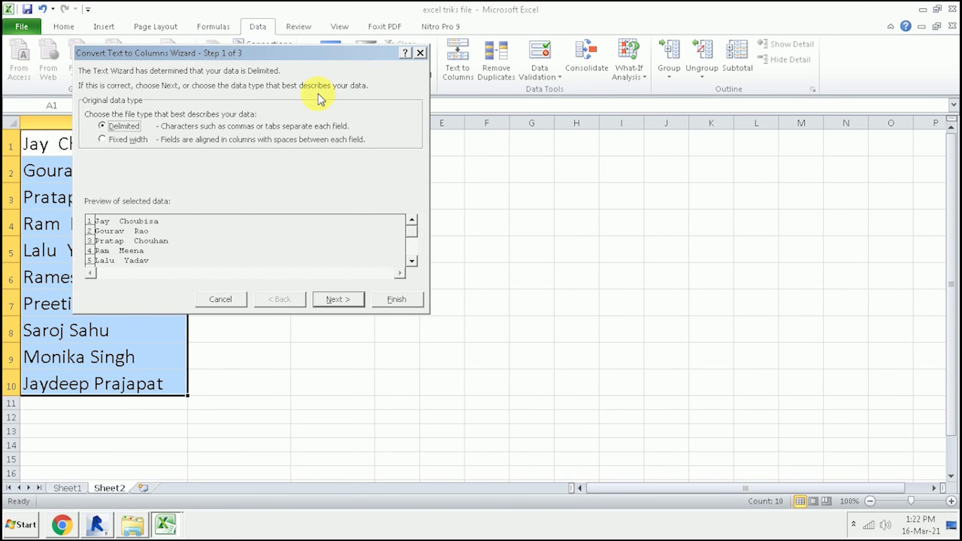
pyautogui.moveTo(308, 58); pyautogui.dragTo(503, 41)
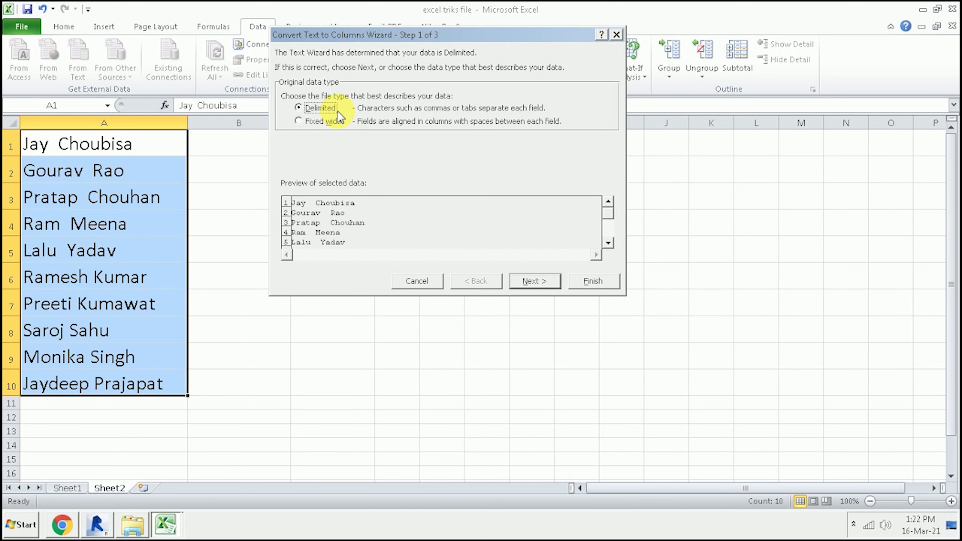
pyautogui.click(534, 281)
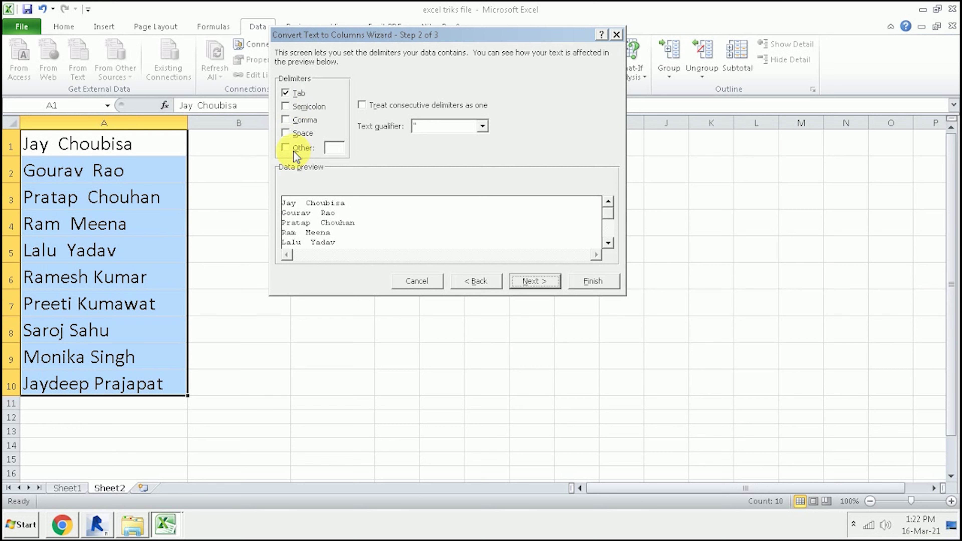
pyautogui.click(289, 134)
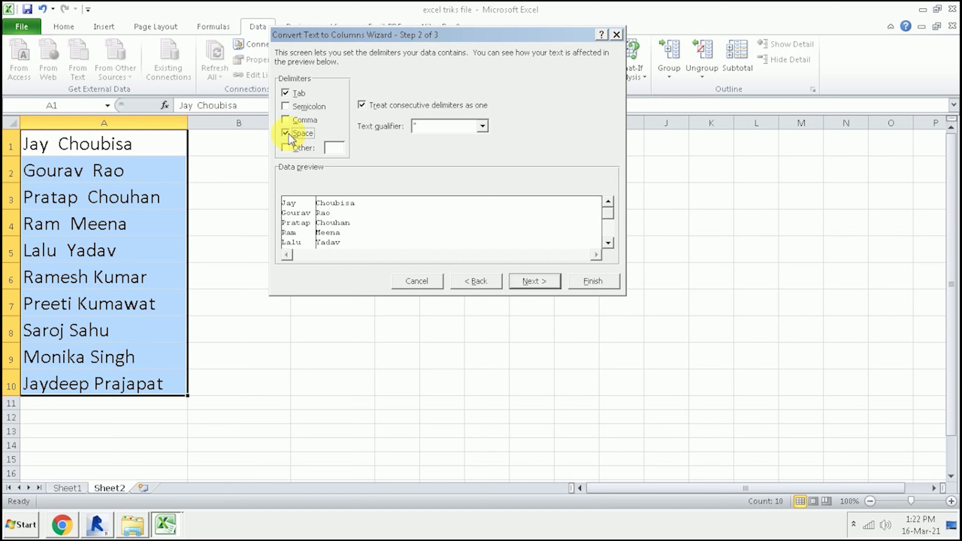
pyautogui.click(537, 286)
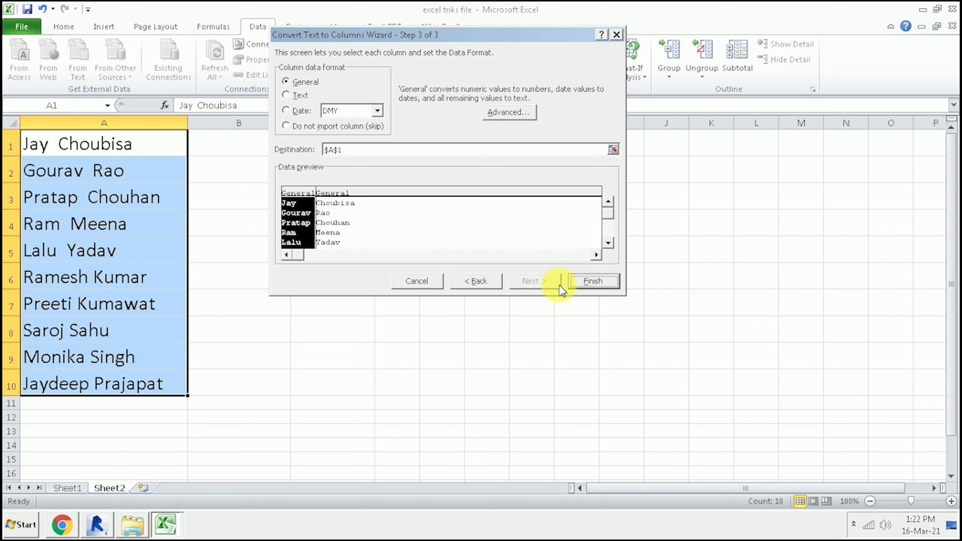
pyautogui.click(589, 284)
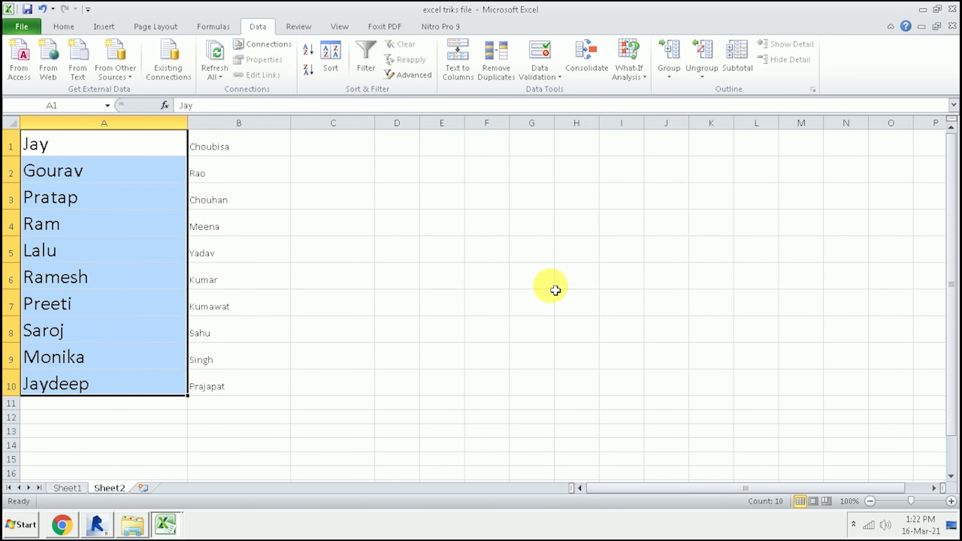
# Step: Check the first names in column A and surnames like Choubisa in column B
pyautogui.click(69, 145)
pyautogui.click(225, 150)
pyautogui.click(236, 179)
pyautogui.click(135, 175)
pyautogui.click(135, 143)
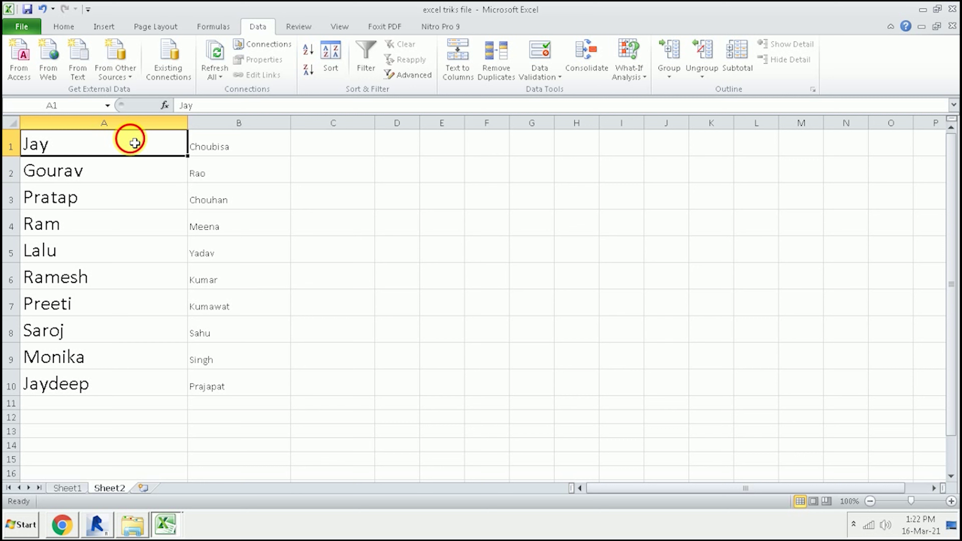
pyautogui.click(208, 146)
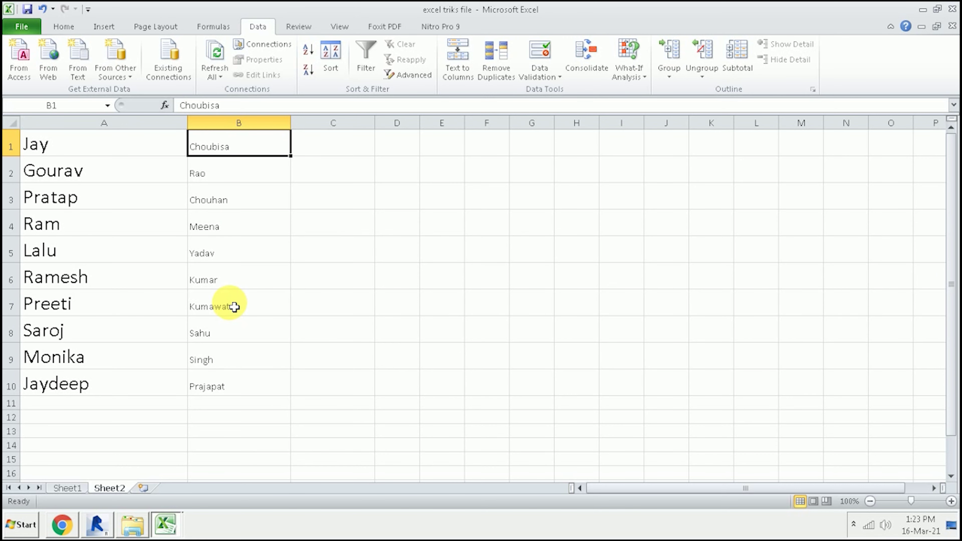
# Step: Undo the Text to Columns split to restore the full names, and clear the old Find text
pyautogui.hotkey('ctrl', 'z')
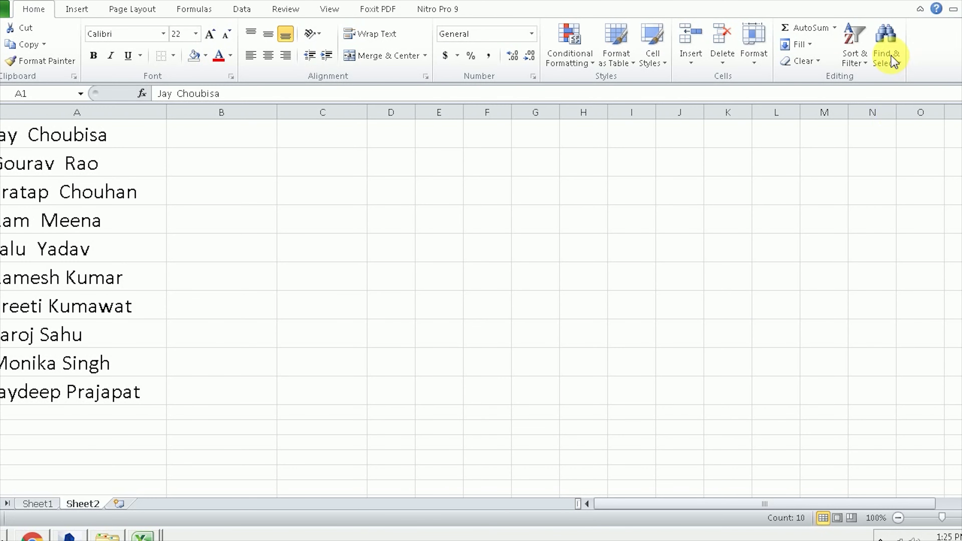
pyautogui.click(889, 59)
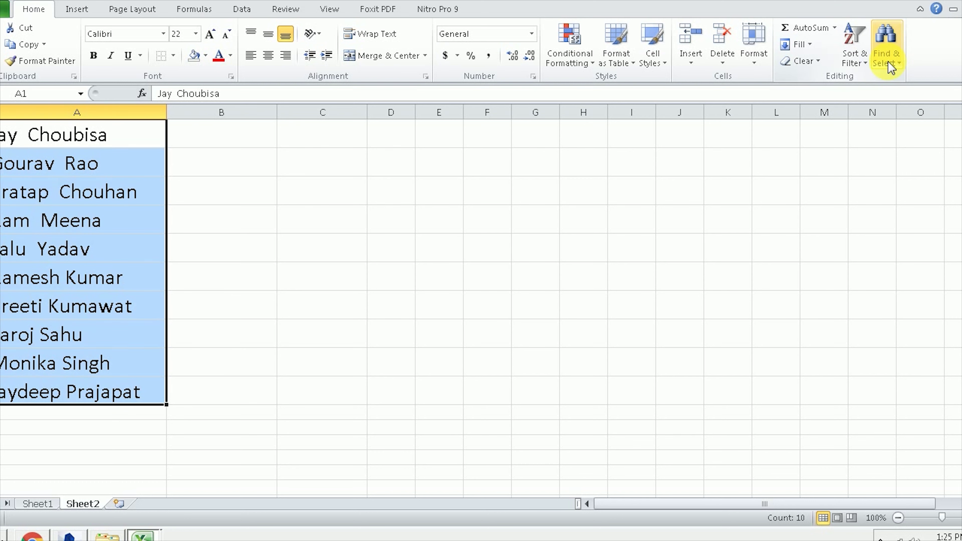
pyautogui.click(888, 61)
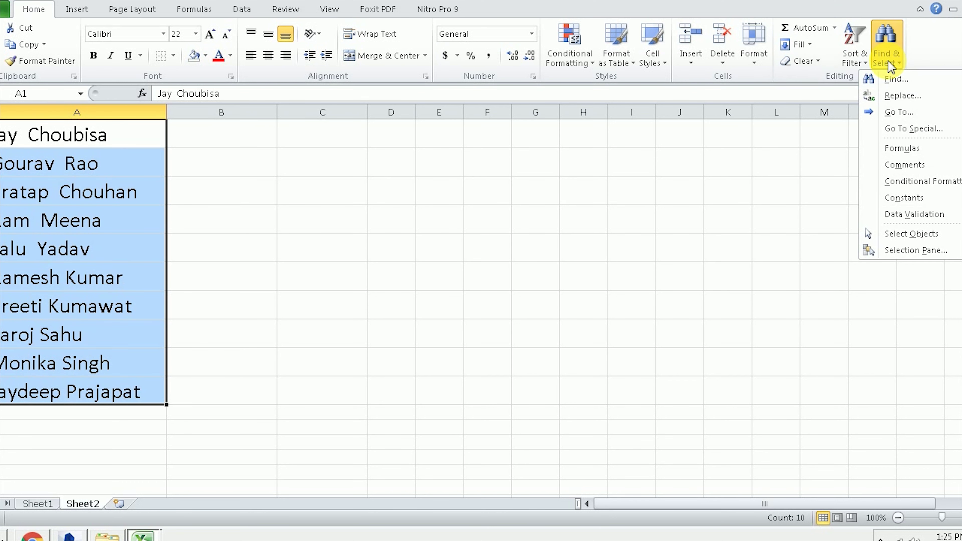
pyautogui.click(903, 80)
pyautogui.press('BackSpace')
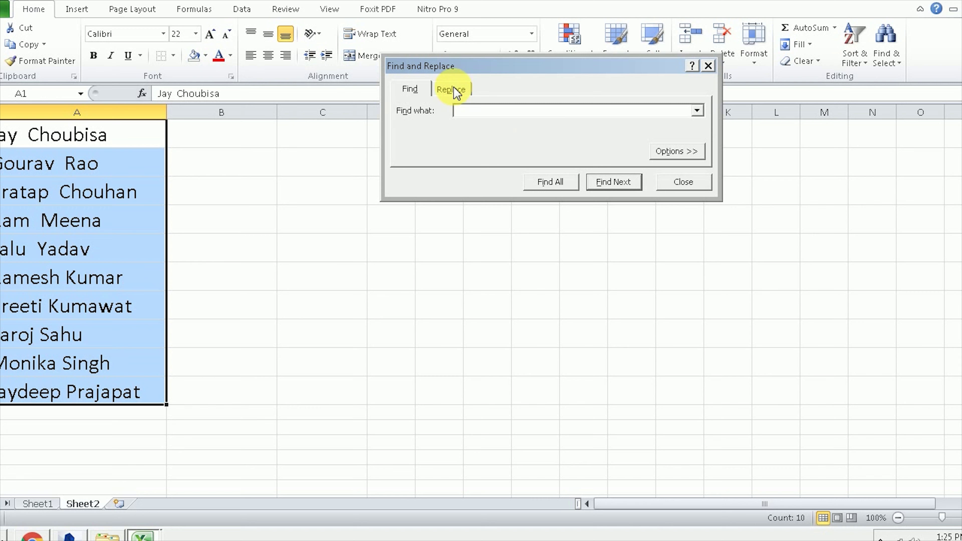
# Step: Replace all '* ' with nothing to strip first names in 15 cells, then undo it
pyautogui.click(454, 89)
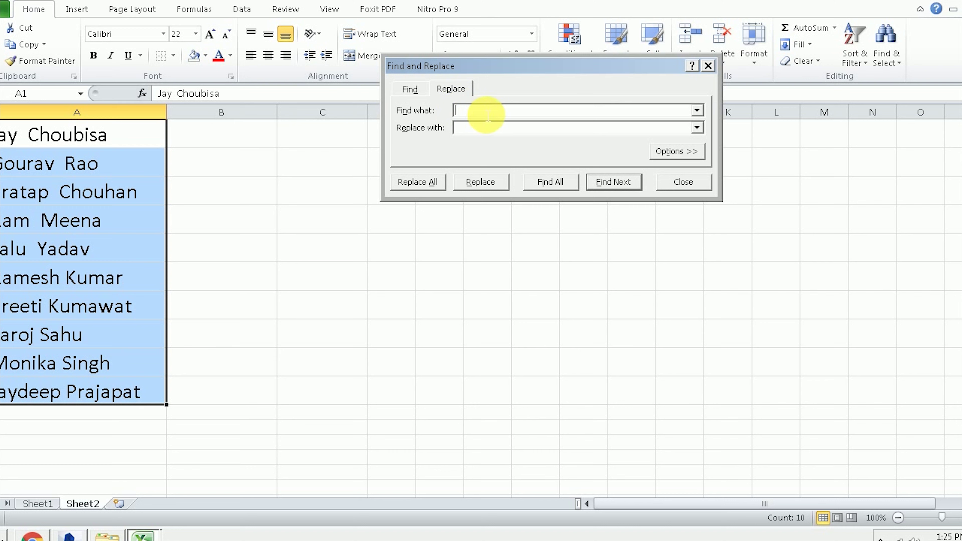
pyautogui.write('*')
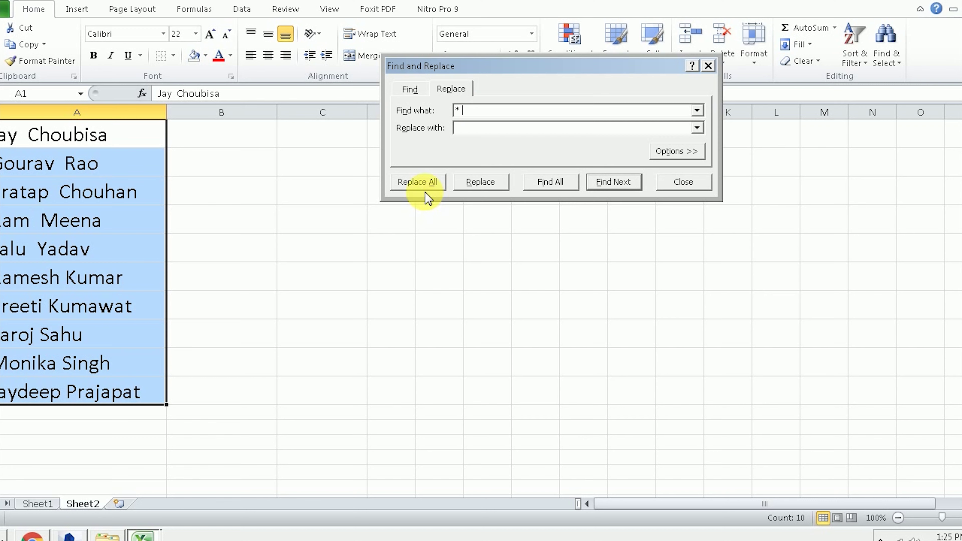
pyautogui.click(427, 182)
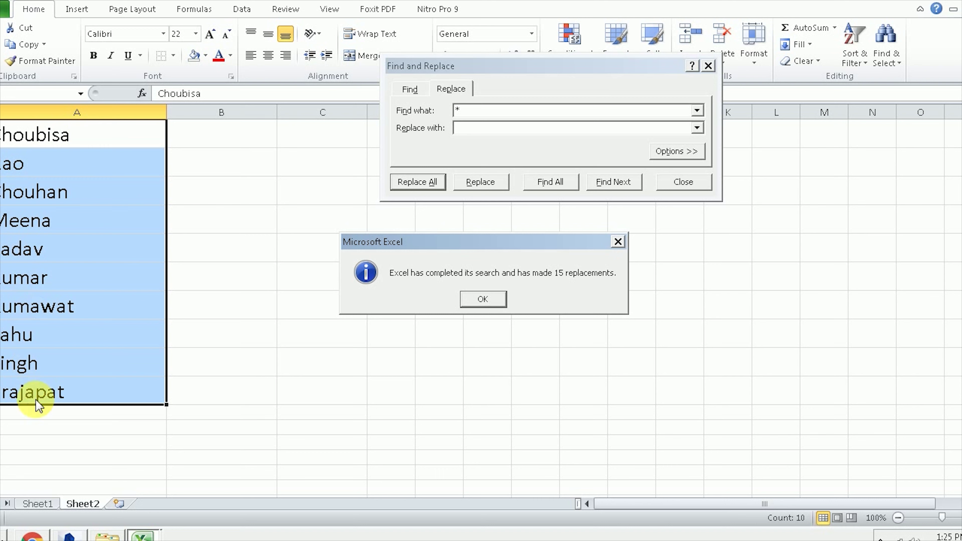
pyautogui.click(482, 299)
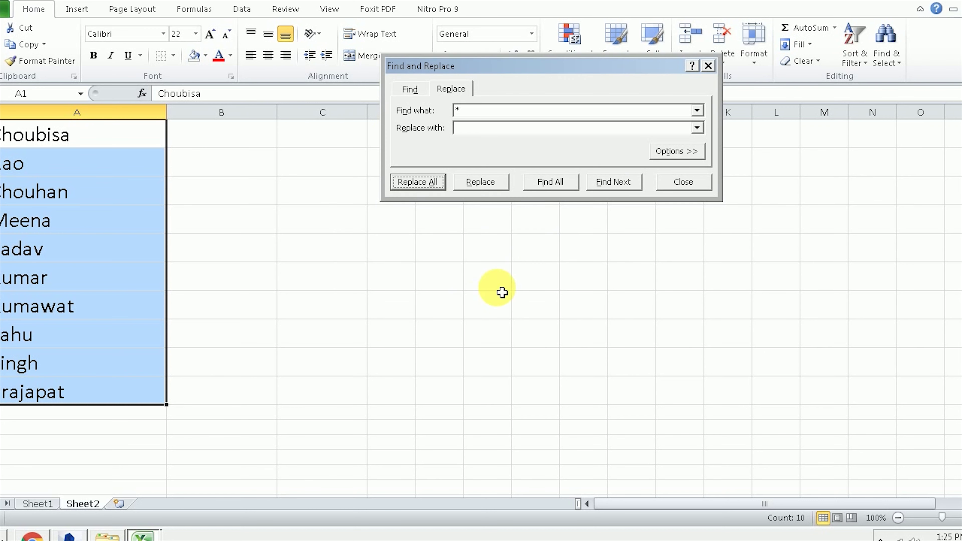
pyautogui.click(708, 66)
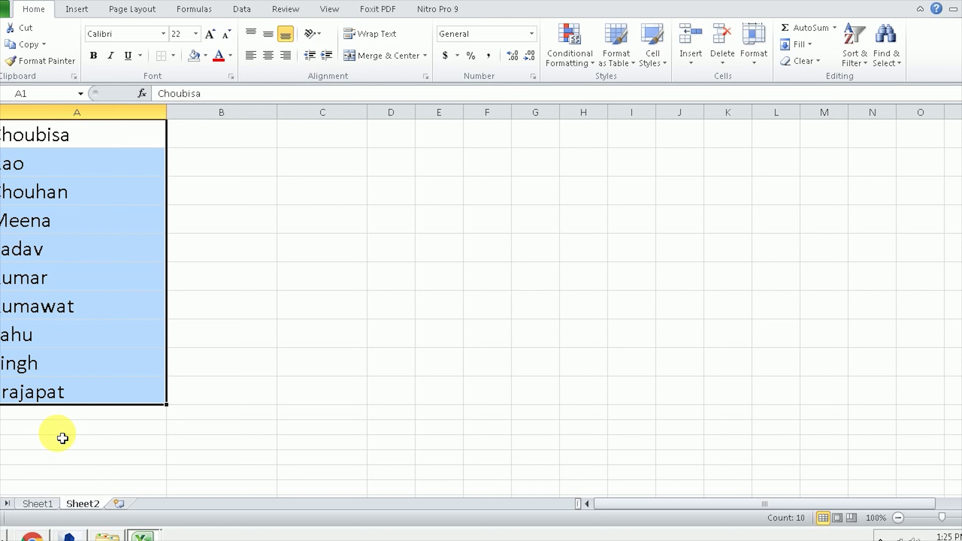
pyautogui.hotkey('ctrl', 'z')
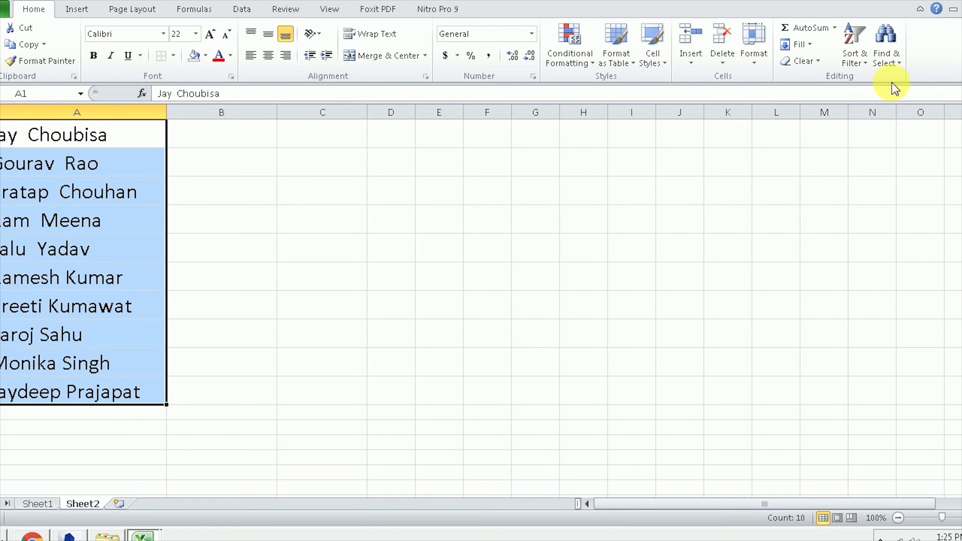
# Step: Replace all ' *' with nothing so column A keeps only first names
pyautogui.click(892, 62)
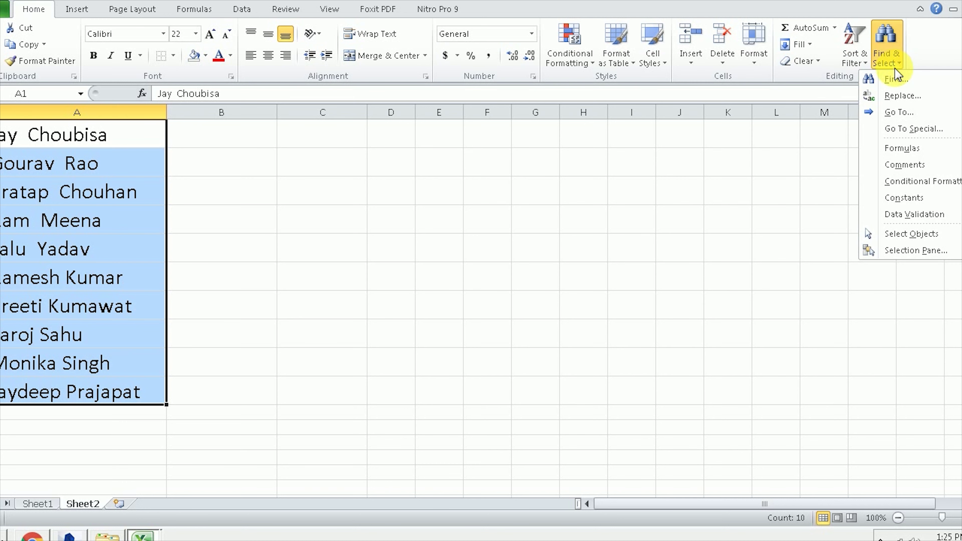
pyautogui.click(896, 78)
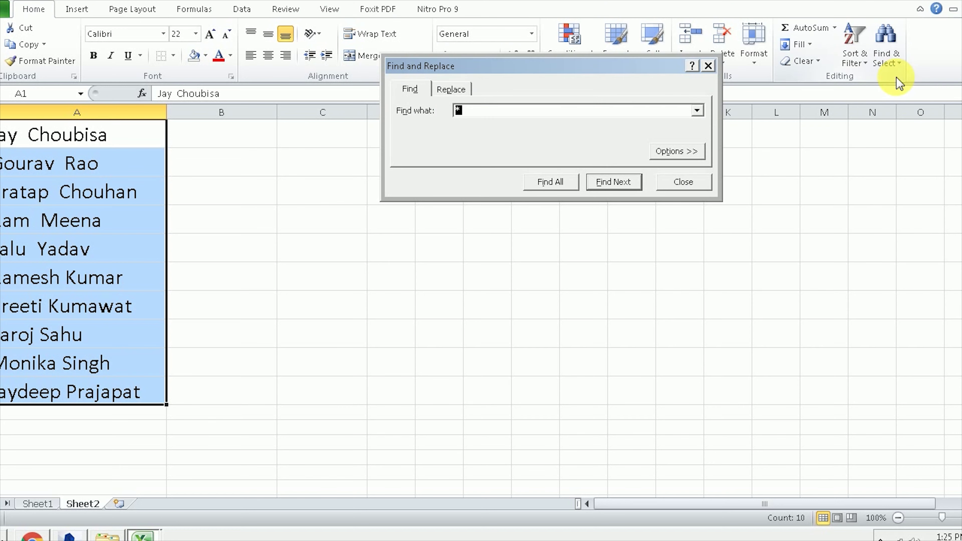
pyautogui.click(453, 89)
pyautogui.click(478, 114)
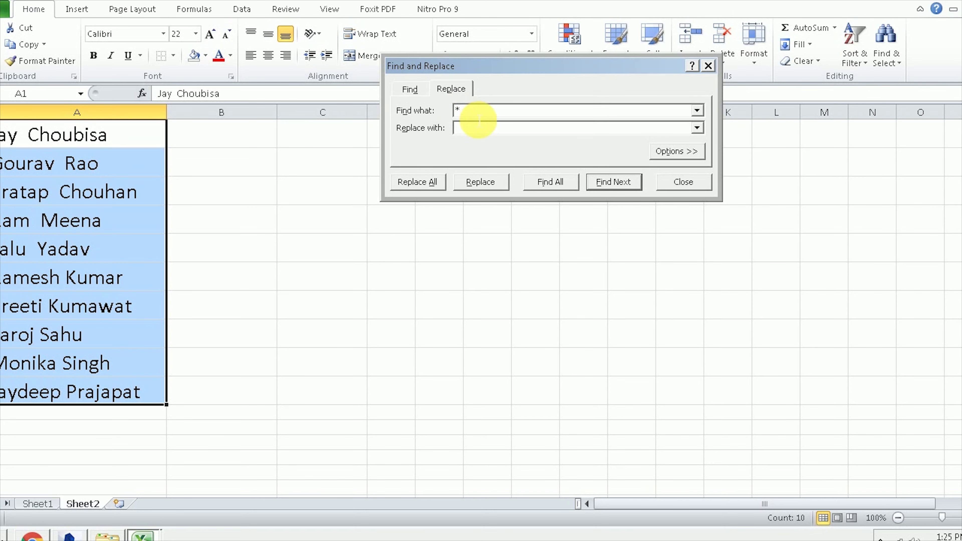
pyautogui.press('BackSpace')
pyautogui.write('*')
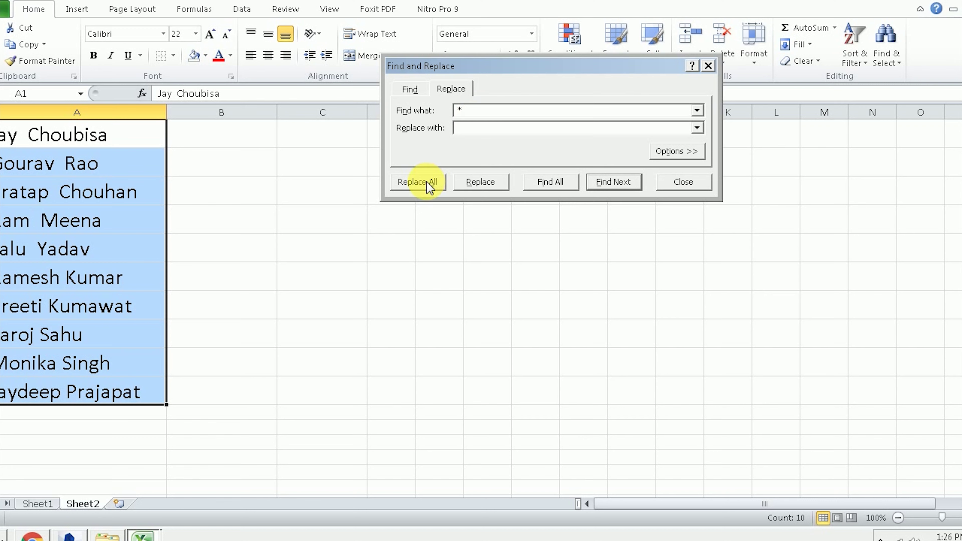
pyautogui.click(429, 183)
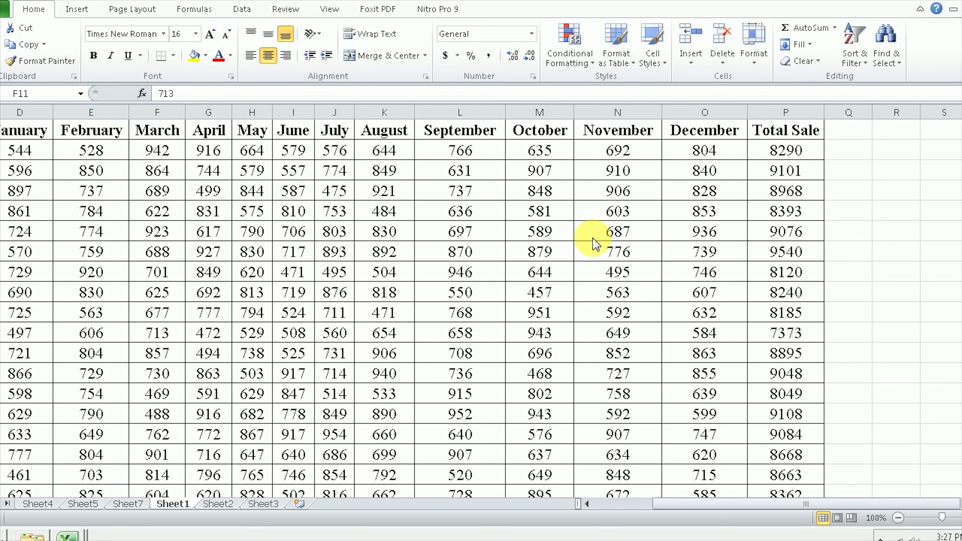
# Step: Go to the Quick Access Toolbar page of Excel Options
pyautogui.hotkey('alt', 'Tab')
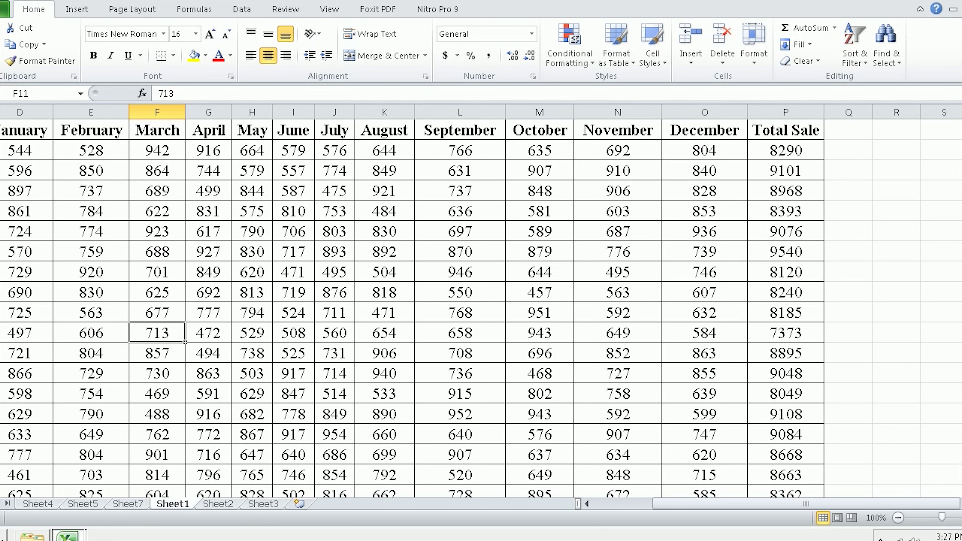
pyautogui.click(5, 11)
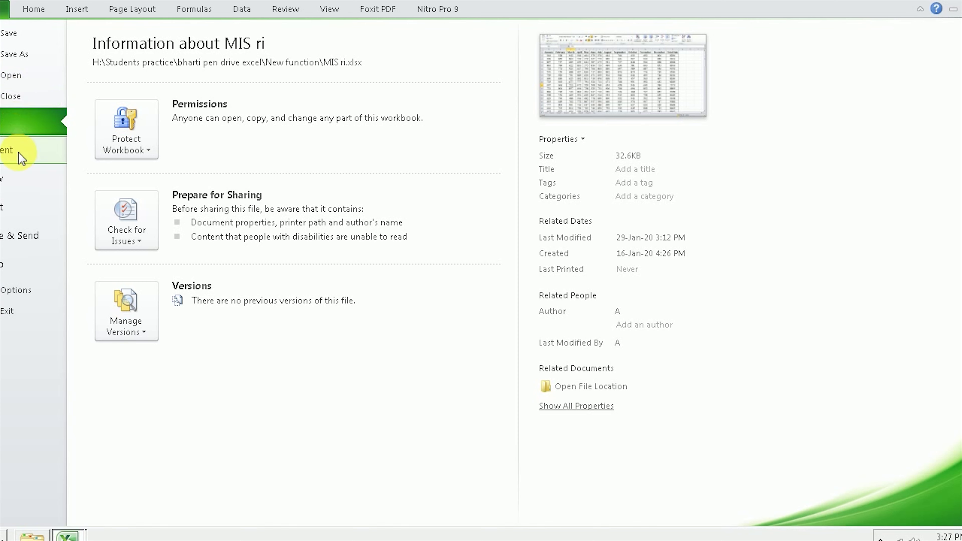
pyautogui.click(30, 292)
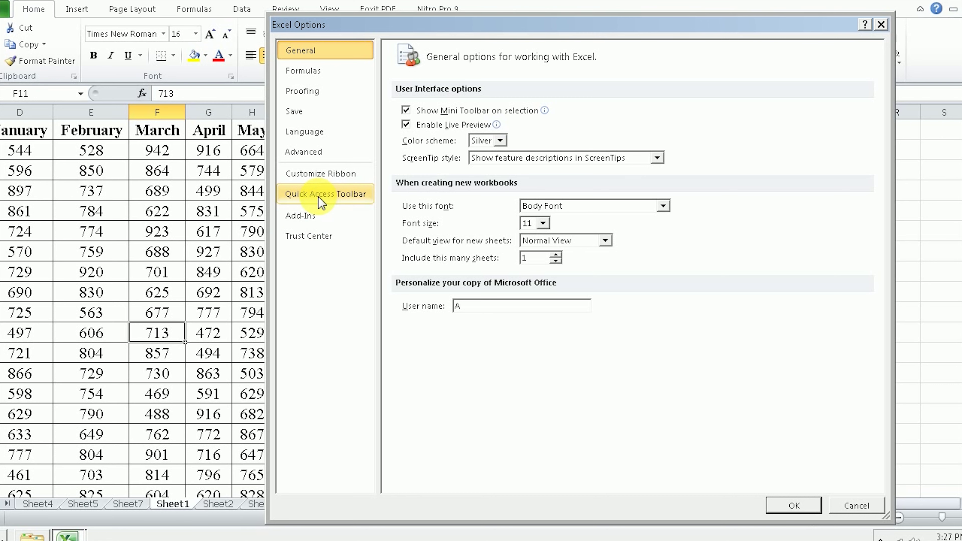
pyautogui.click(349, 202)
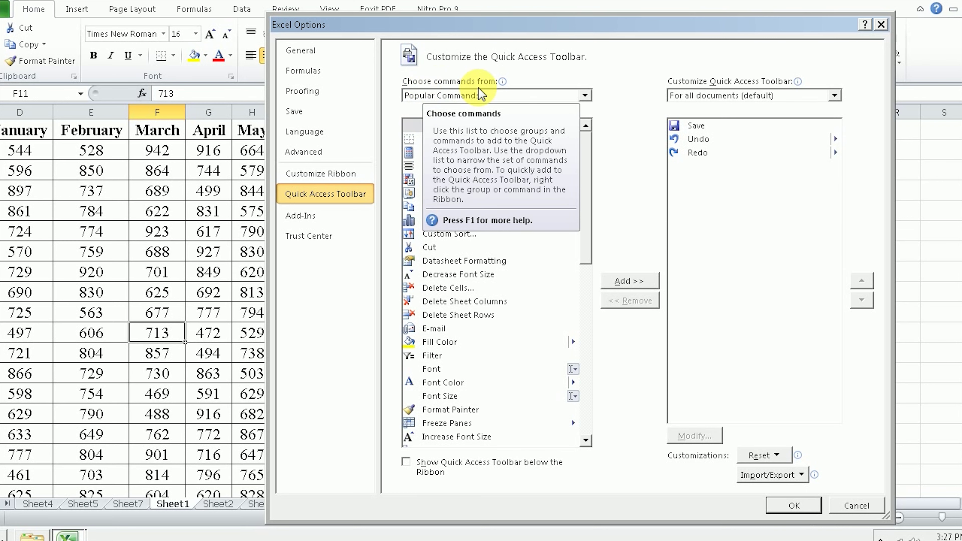
# Step: Add Toggle Full Screen View from All Commands to the Quick Access Toolbar and confirm with OK
pyautogui.click(584, 99)
pyautogui.click(445, 137)
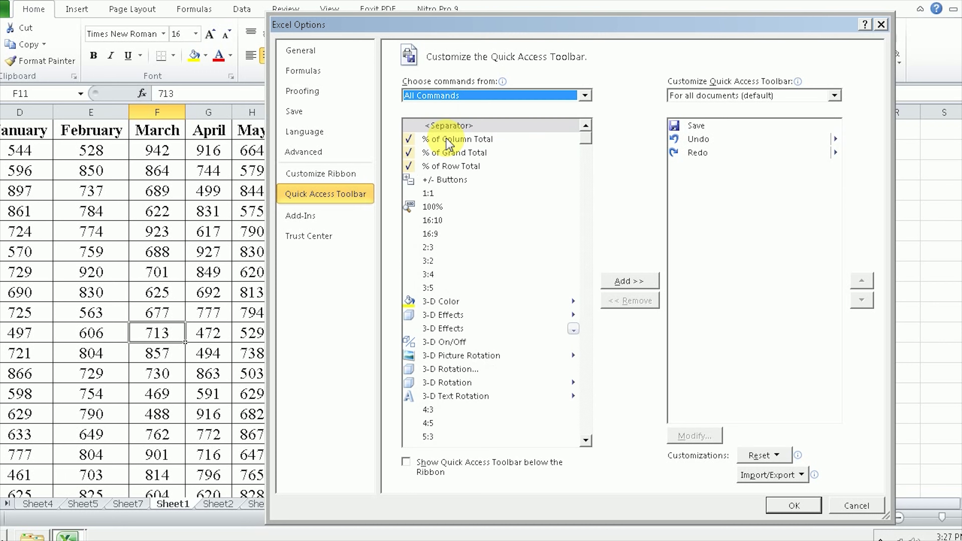
pyautogui.scroll(-1, 451, 311)
pyautogui.scroll(-3, 452, 312)
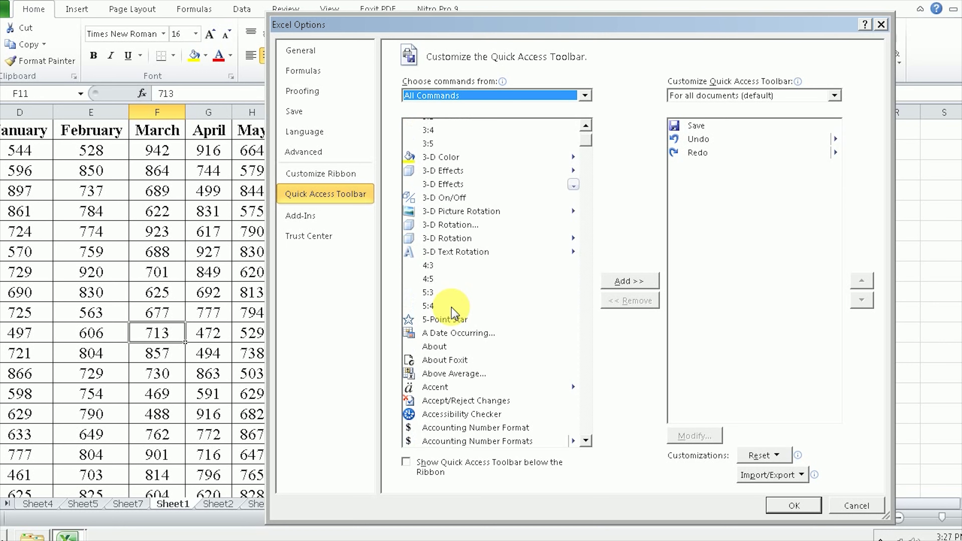
pyautogui.scroll(-1, 454, 313)
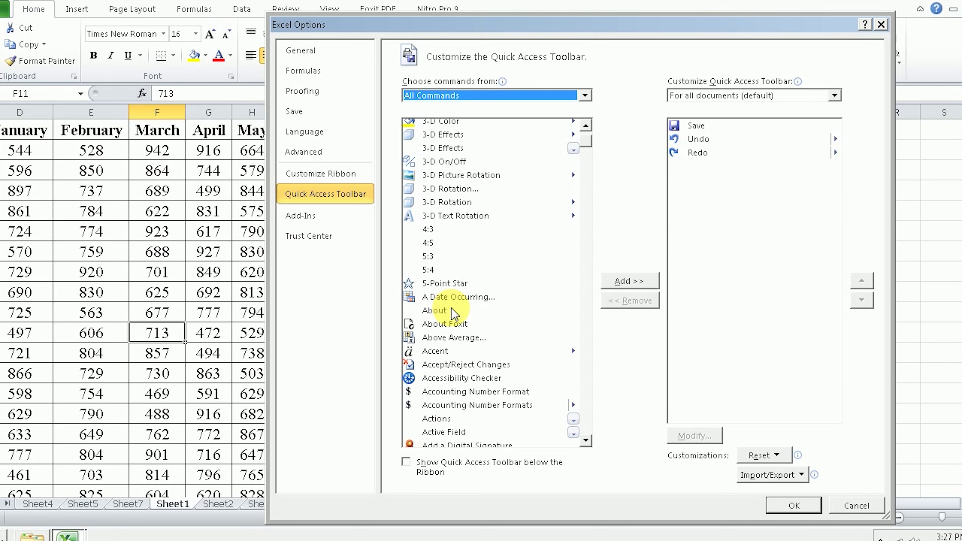
pyautogui.hotkey('alt', 'Down')
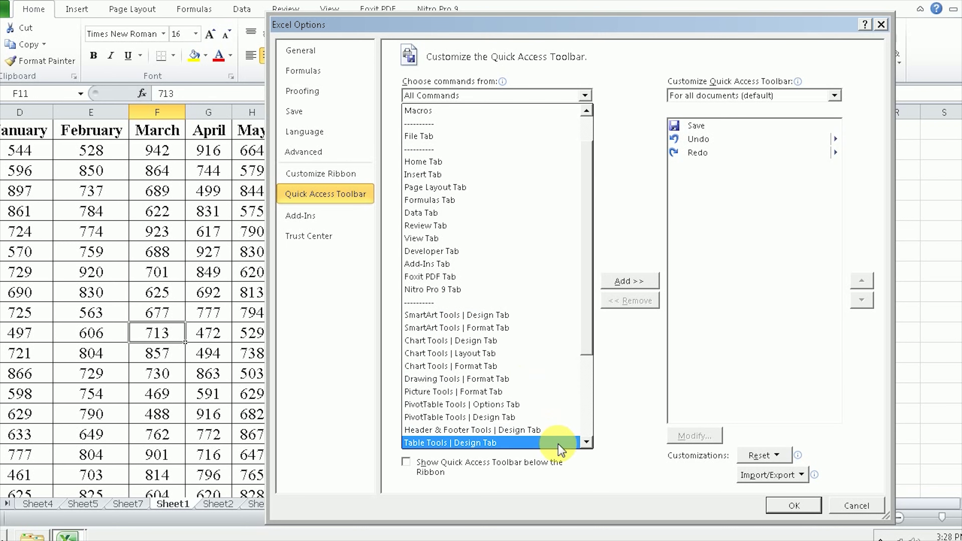
pyautogui.scroll(-3, 586, 443)
pyautogui.press('Escape')
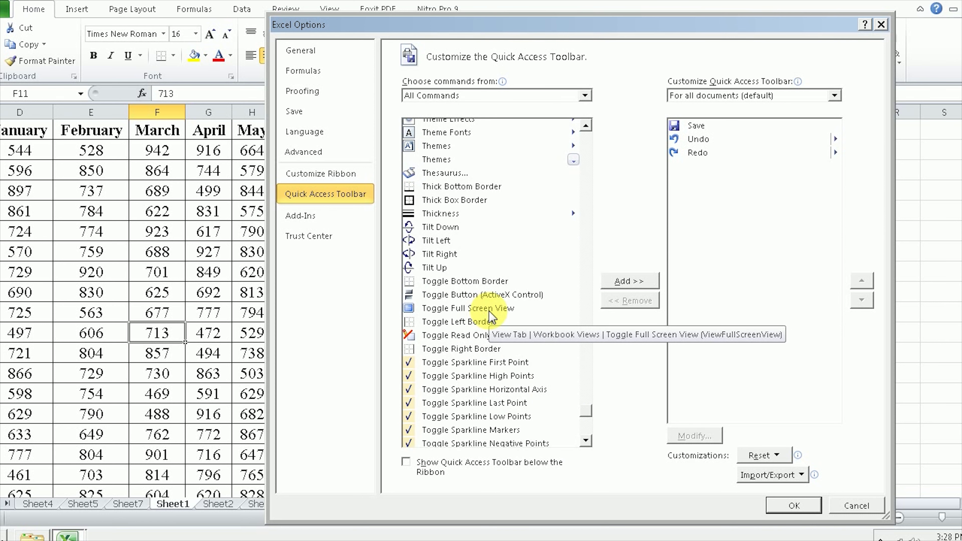
pyautogui.click(467, 309)
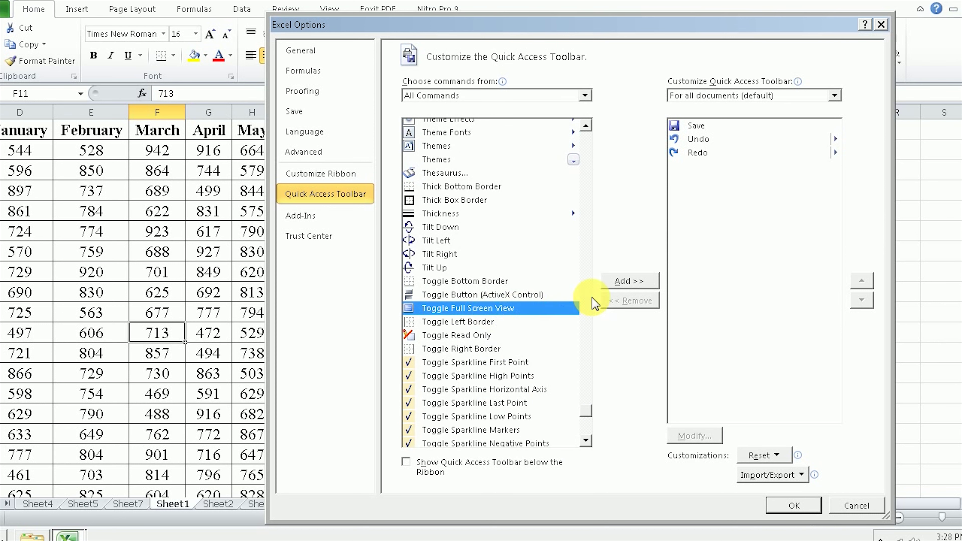
pyautogui.click(630, 283)
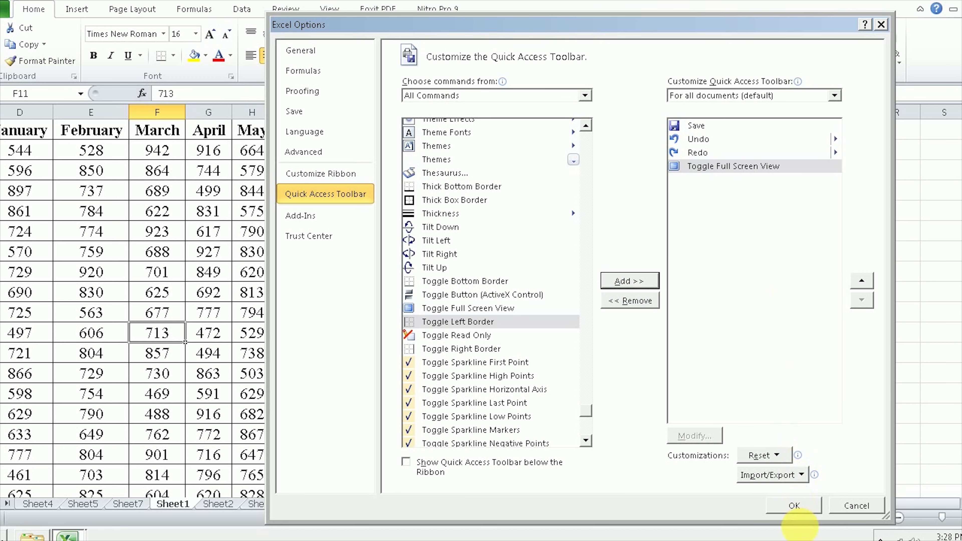
pyautogui.click(795, 506)
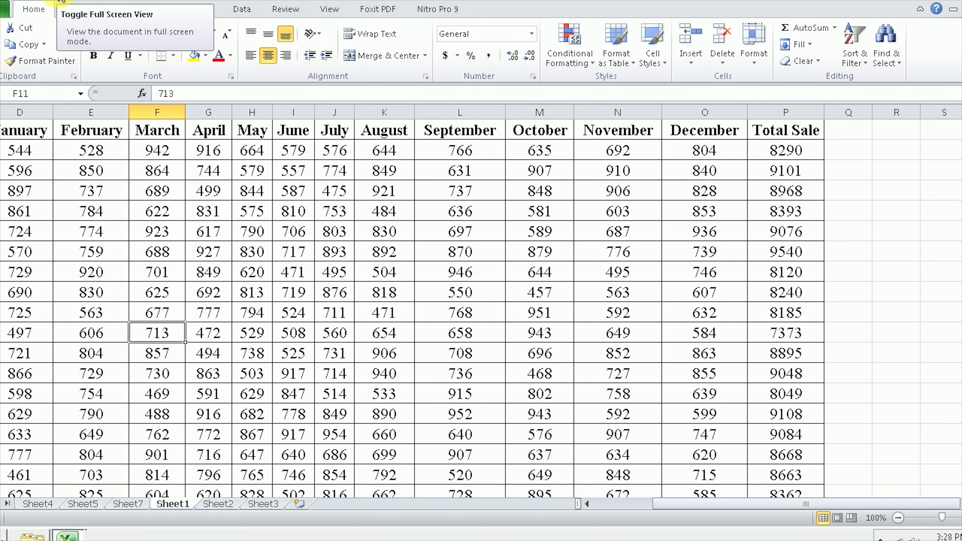
# Step: Turn full screen view on and off twice, exiting with Esc each time
pyautogui.click(61, 0)
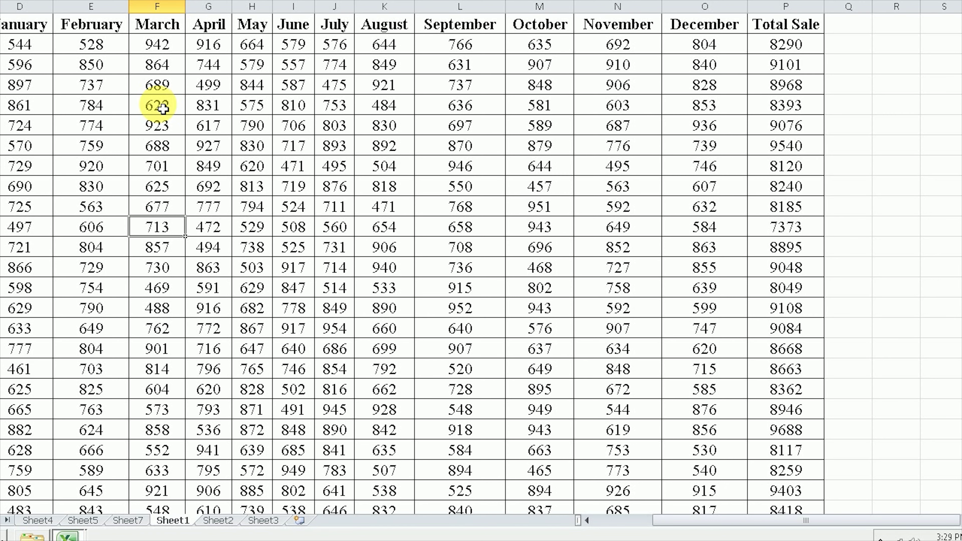
pyautogui.press('Escape')
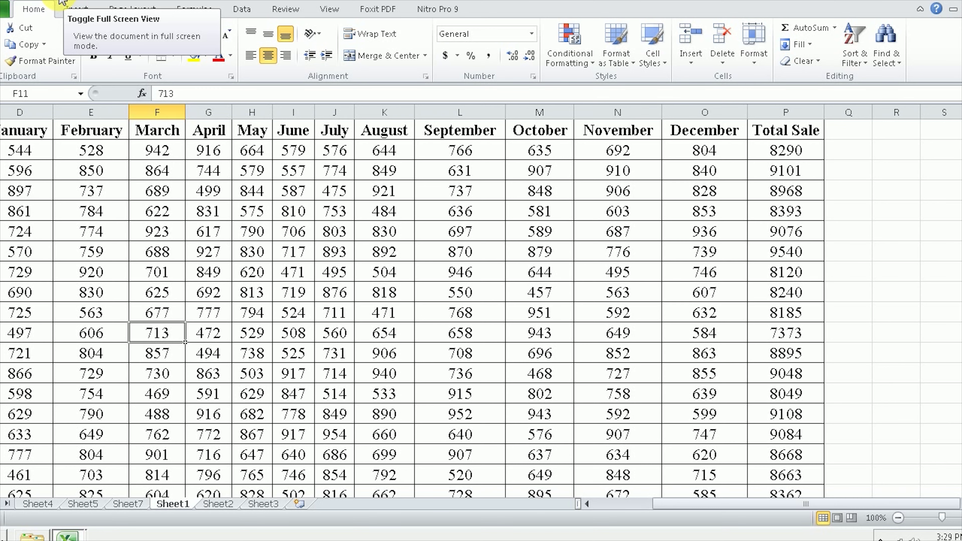
pyautogui.click(61, 2)
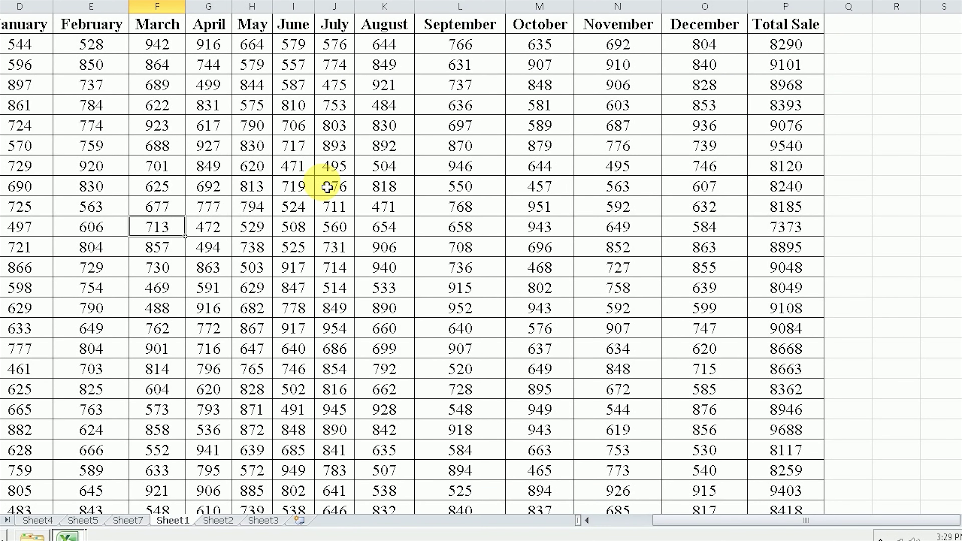
pyautogui.press('Escape')
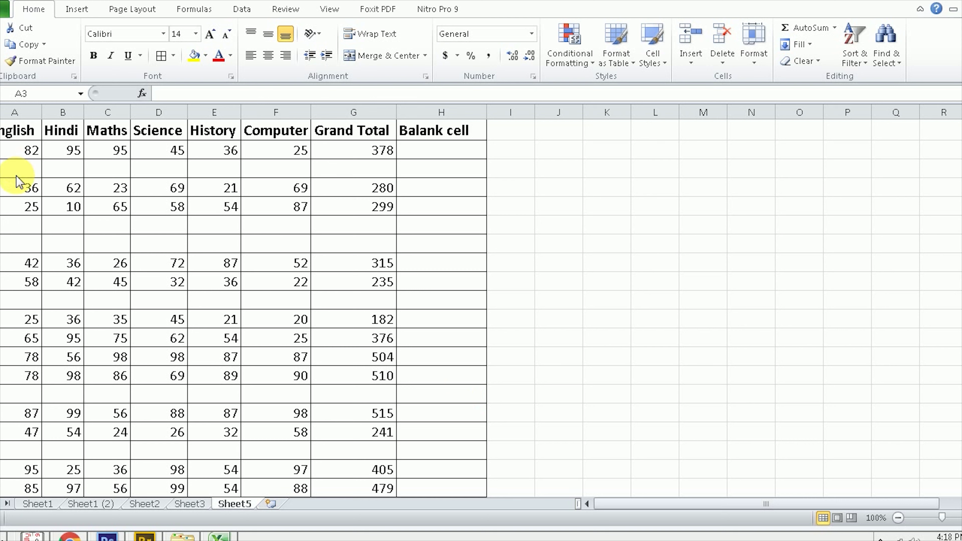
pyautogui.click(59, 187)
pyautogui.click(61, 242)
pyautogui.click(73, 230)
pyautogui.click(106, 228)
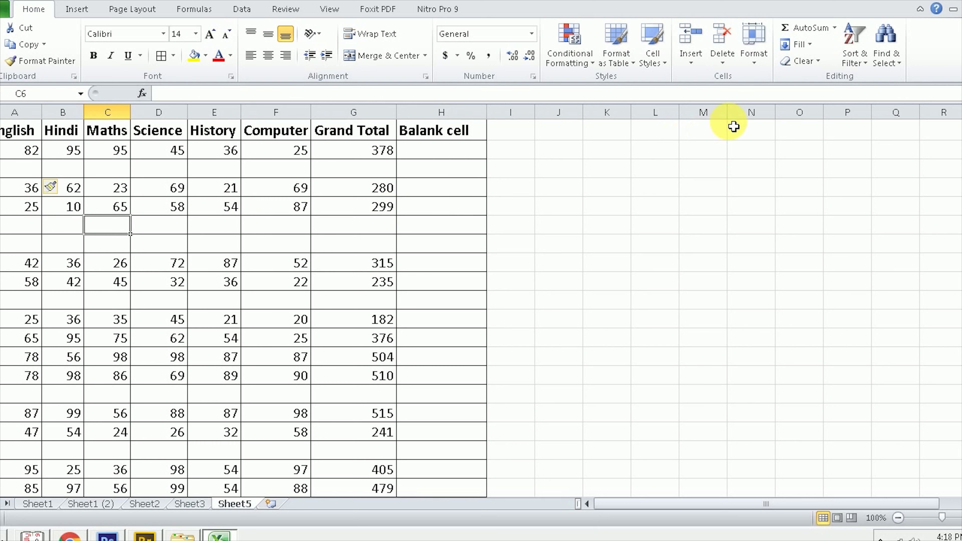
pyautogui.click(721, 60)
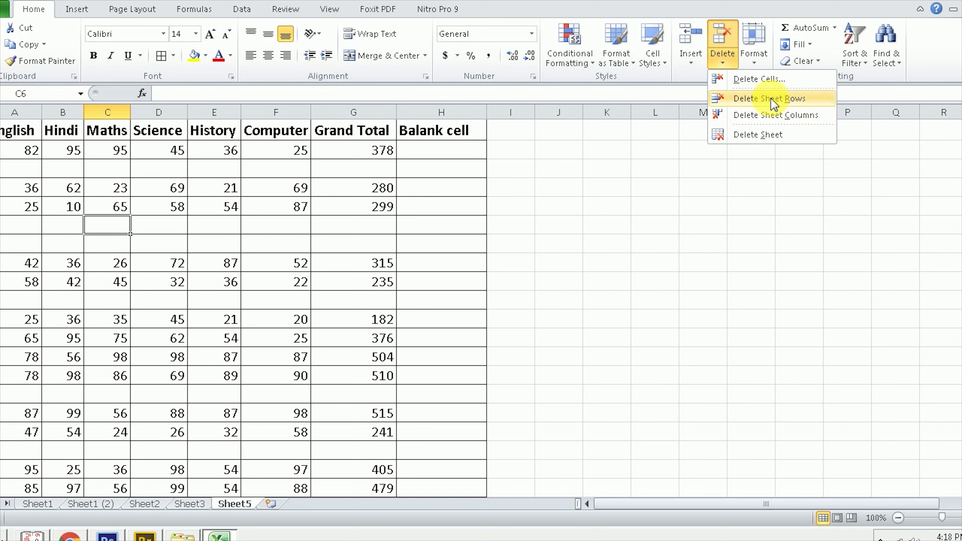
pyautogui.click(757, 98)
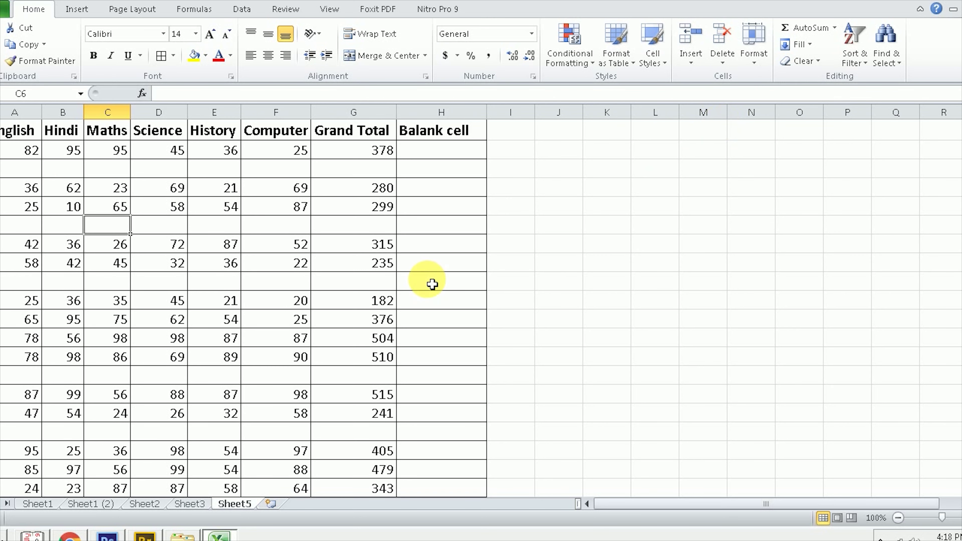
pyautogui.hotkey('ctrl', 'z')
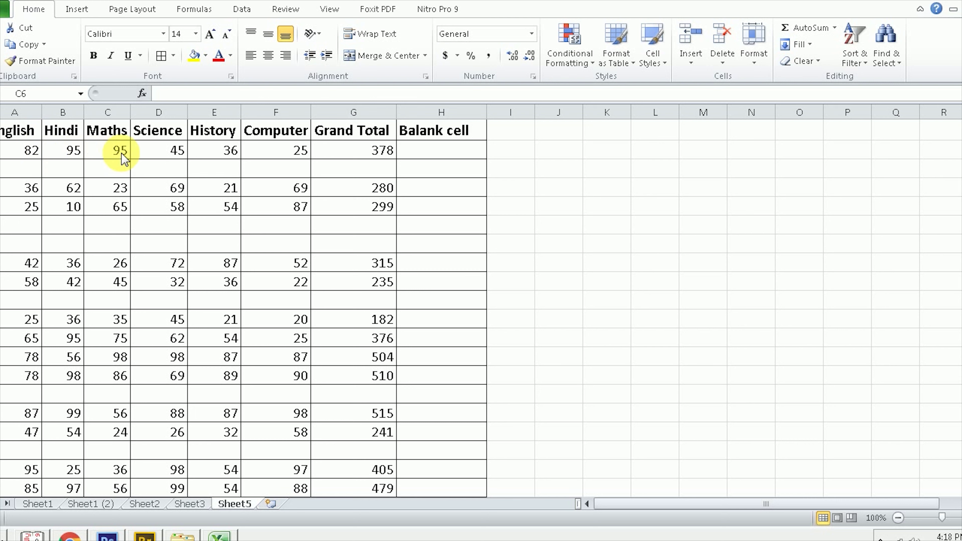
# Step: Enter =COUNTA(A2:G2) in H2 and fill it down to H20
pyautogui.click(460, 150)
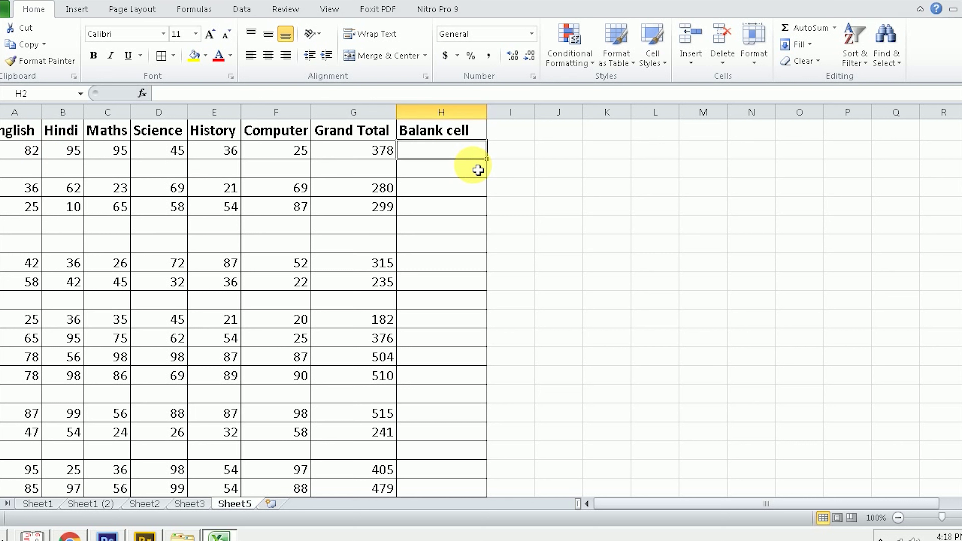
pyautogui.write('=co')
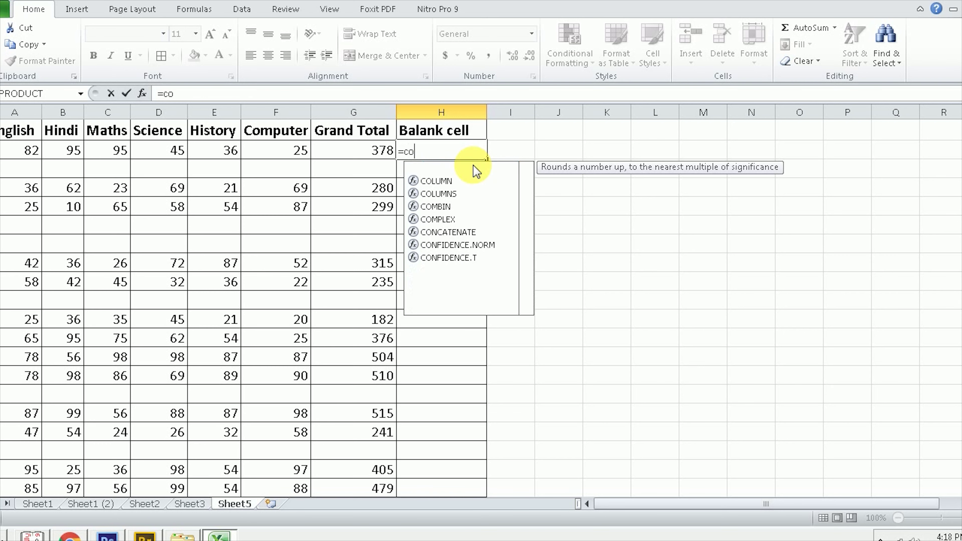
pyautogui.write('unta(')
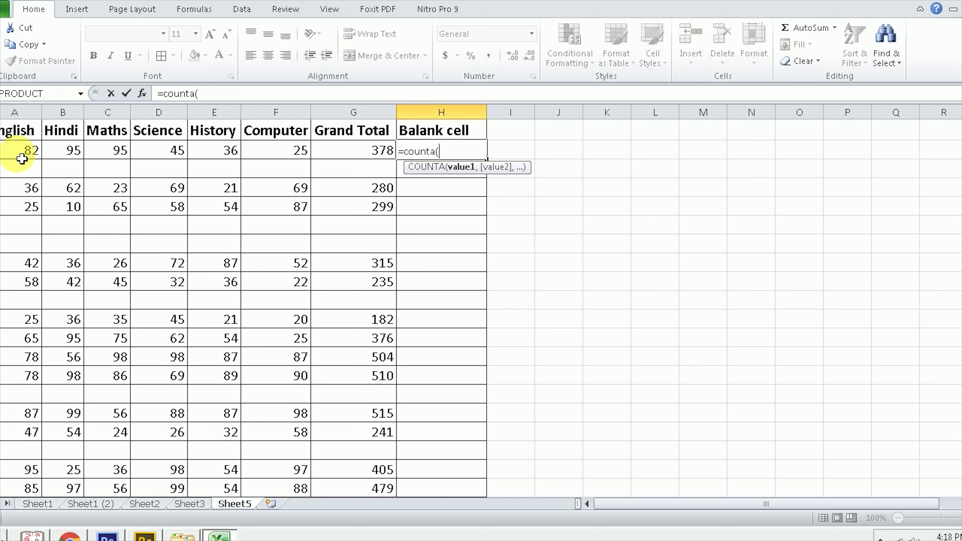
pyautogui.moveTo(22, 158); pyautogui.dragTo(356, 150)
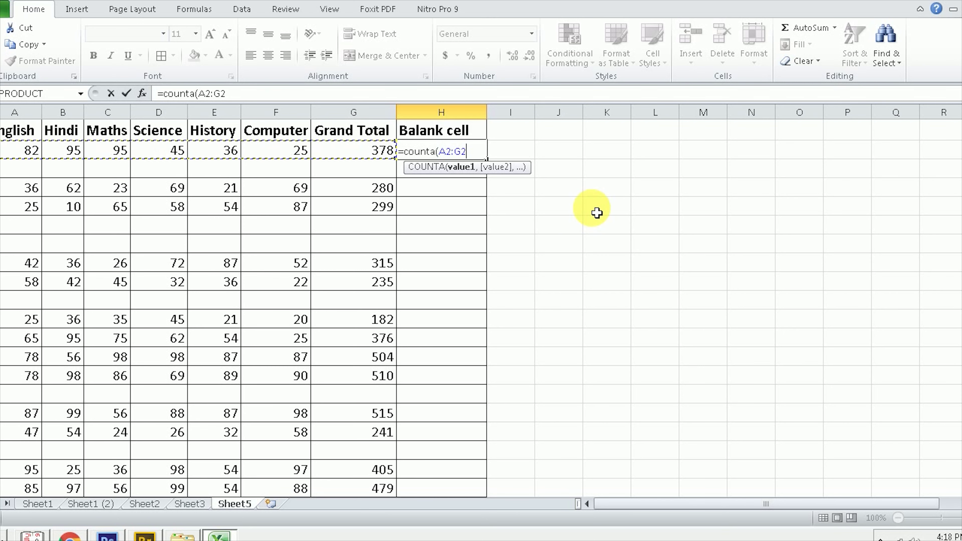
pyautogui.write(')')
pyautogui.press('Return')
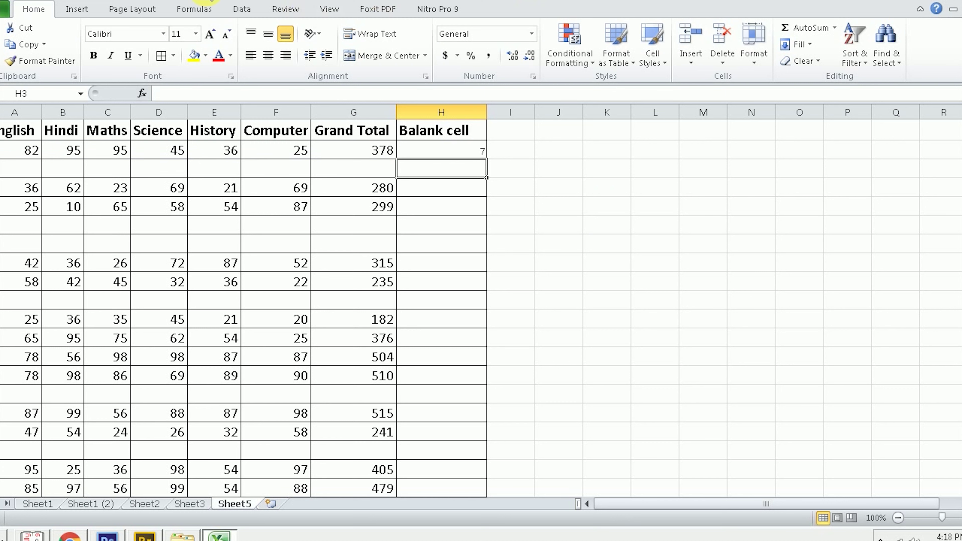
pyautogui.click(461, 151)
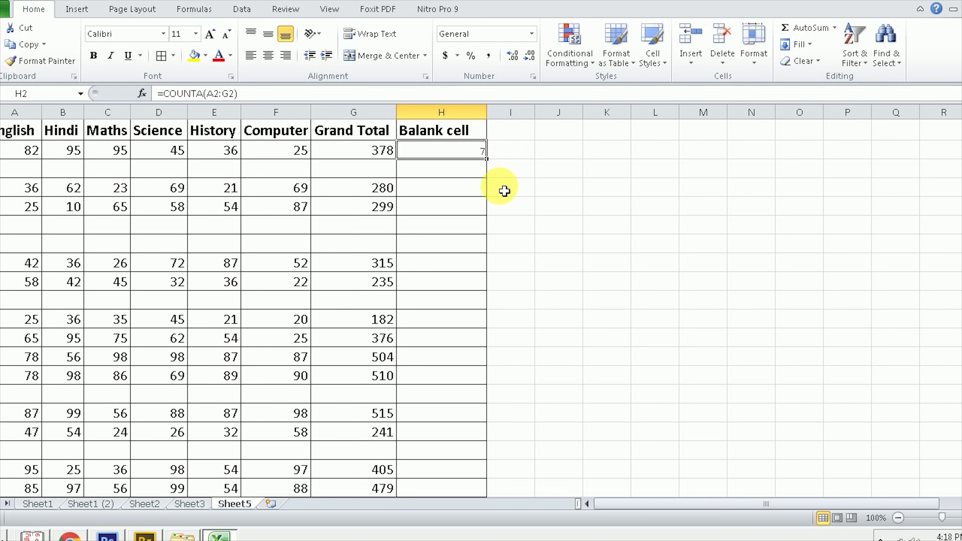
pyautogui.moveTo(490, 163)
pyautogui.mouseDown()
pyautogui.moveTo(491, 498)
pyautogui.moveTo(471, 481)
pyautogui.mouseUp()
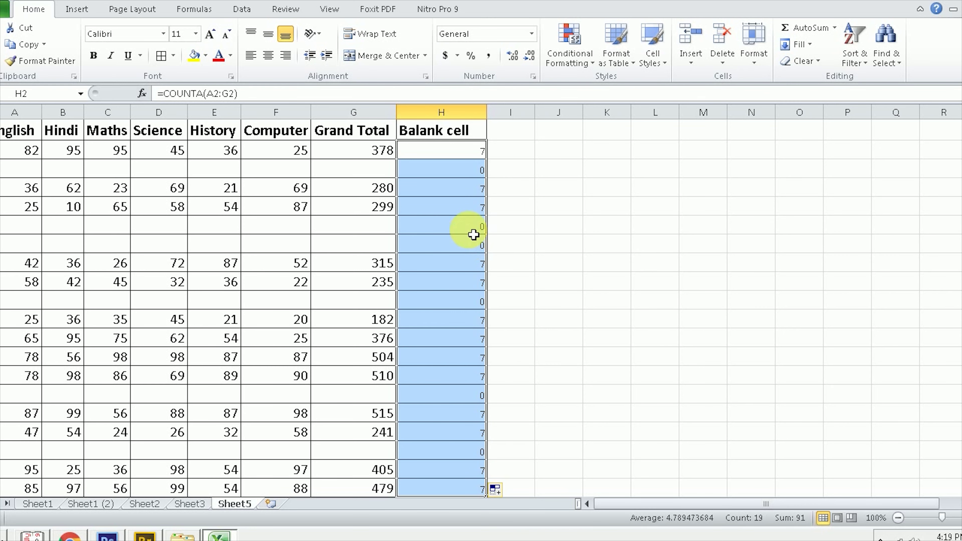
# Step: Compare row 2's seven filled cells with its COUNTA result of 7 in column H
pyautogui.click(454, 171)
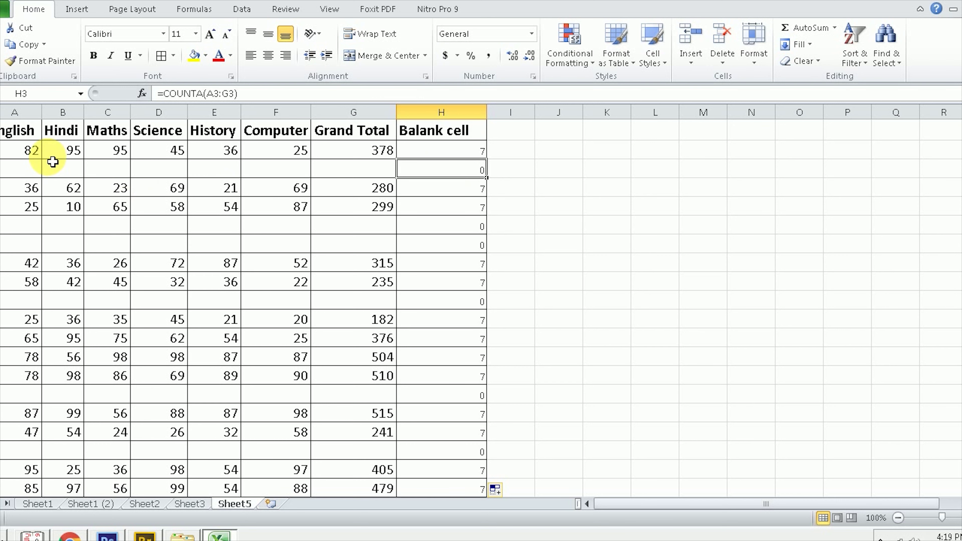
pyautogui.click(28, 151)
pyautogui.click(65, 153)
pyautogui.click(112, 147)
pyautogui.click(169, 158)
pyautogui.click(236, 150)
pyautogui.click(303, 151)
pyautogui.click(350, 155)
pyautogui.click(474, 155)
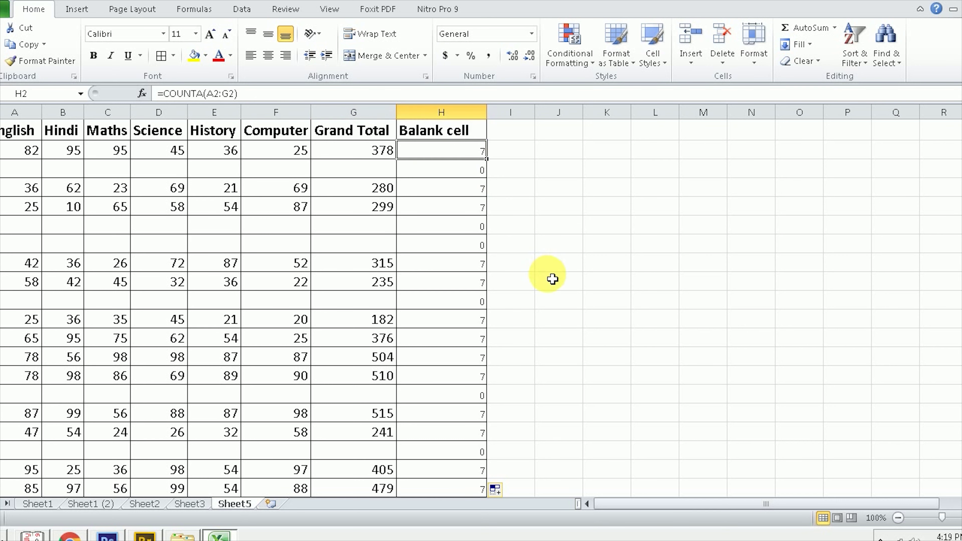
pyautogui.click(455, 191)
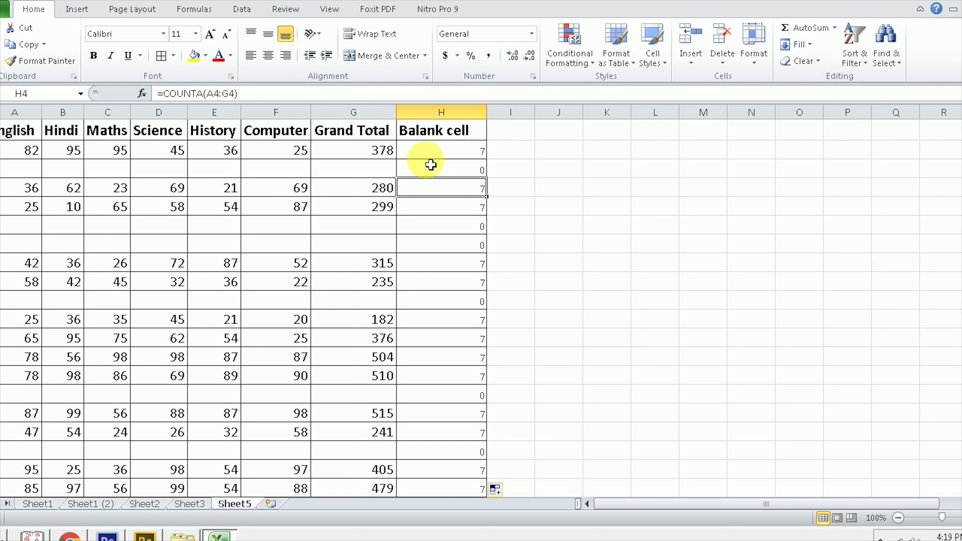
# Step: Confirm the empty rows 6 and 7 show a COUNTA count of 0
pyautogui.click(461, 246)
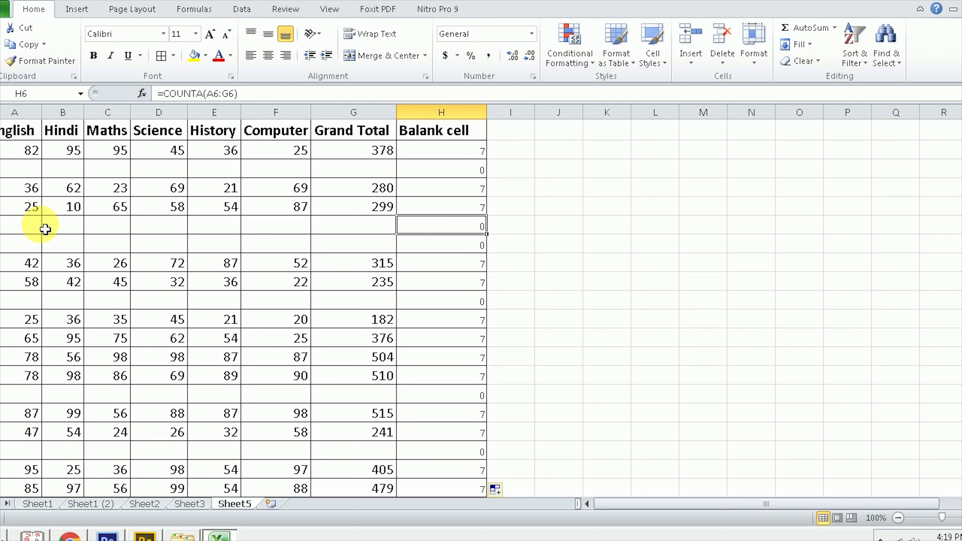
pyautogui.click(38, 225)
pyautogui.click(78, 221)
pyautogui.click(124, 229)
pyautogui.click(159, 228)
pyautogui.click(232, 227)
pyautogui.click(274, 230)
pyautogui.click(344, 226)
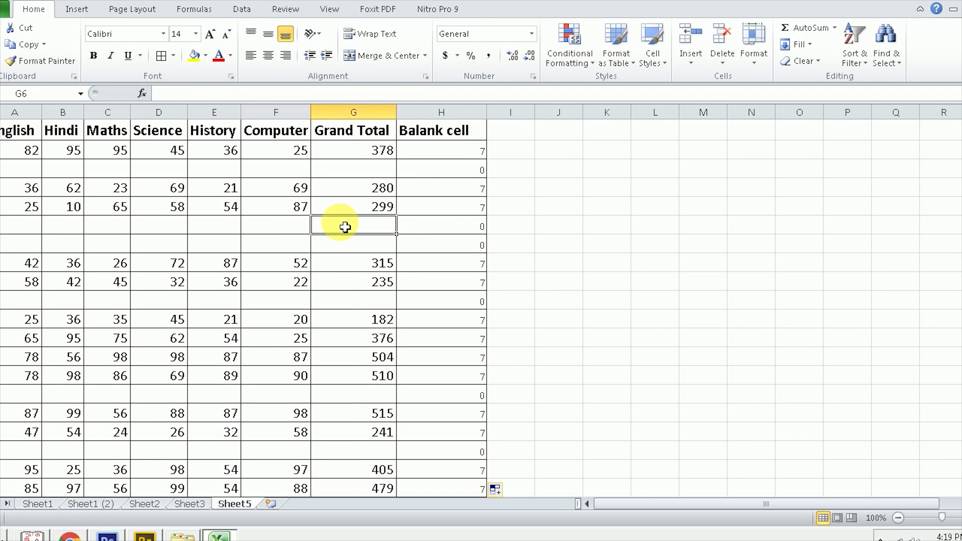
pyautogui.click(479, 229)
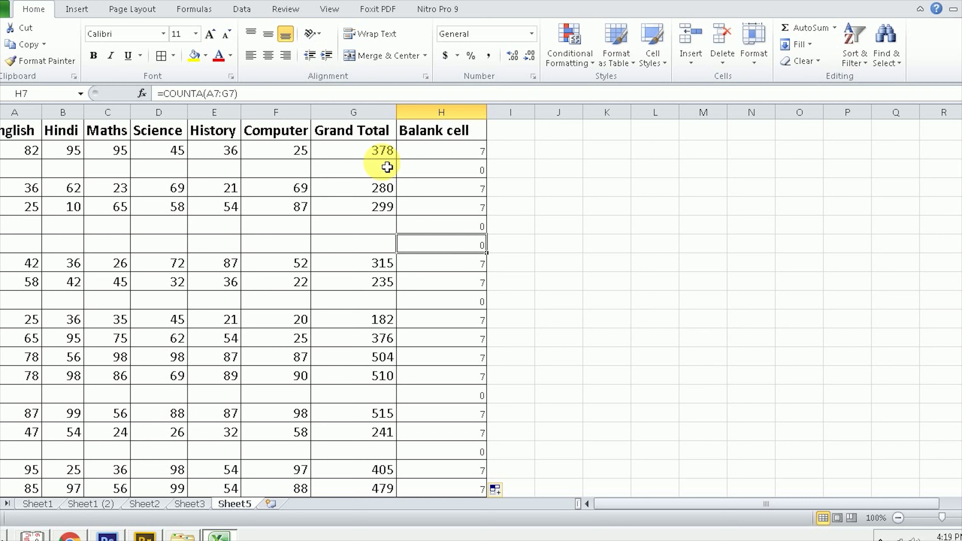
pyautogui.click(335, 137)
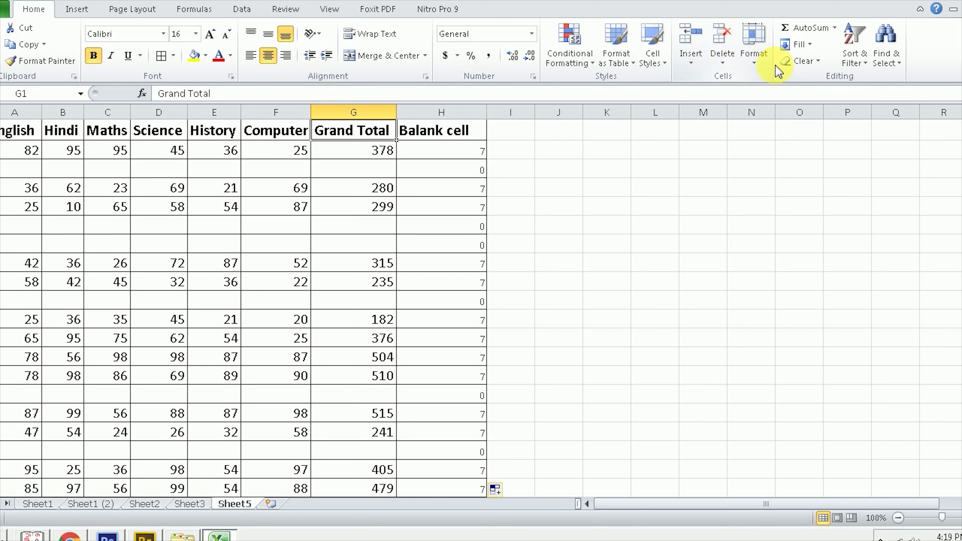
# Step: Turn on header filtering and filter the Balank cell column to show only 0
pyautogui.click(865, 65)
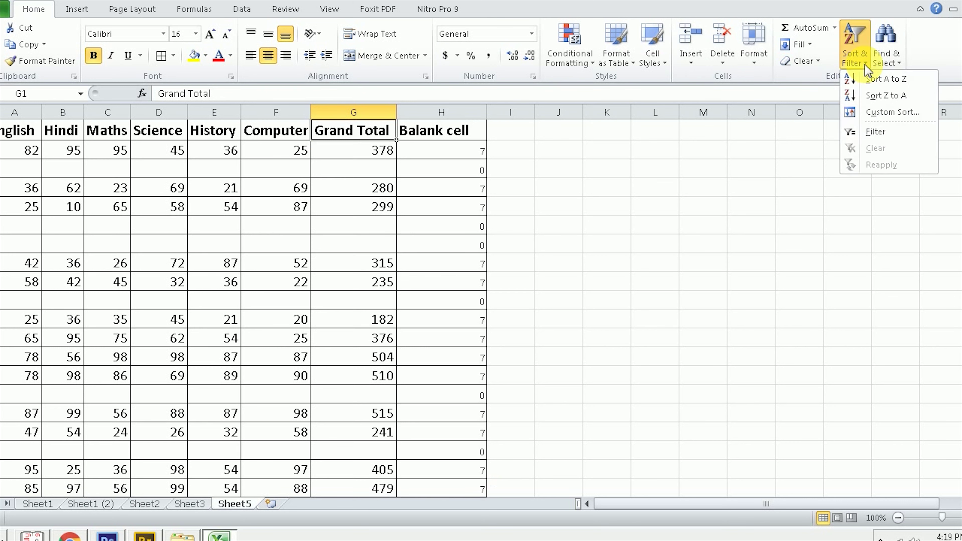
pyautogui.click(876, 127)
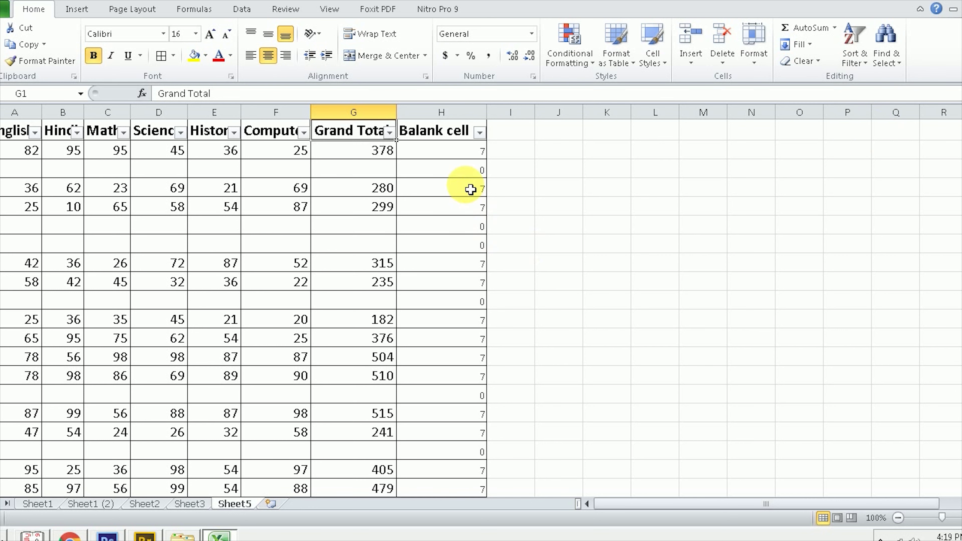
pyautogui.click(479, 132)
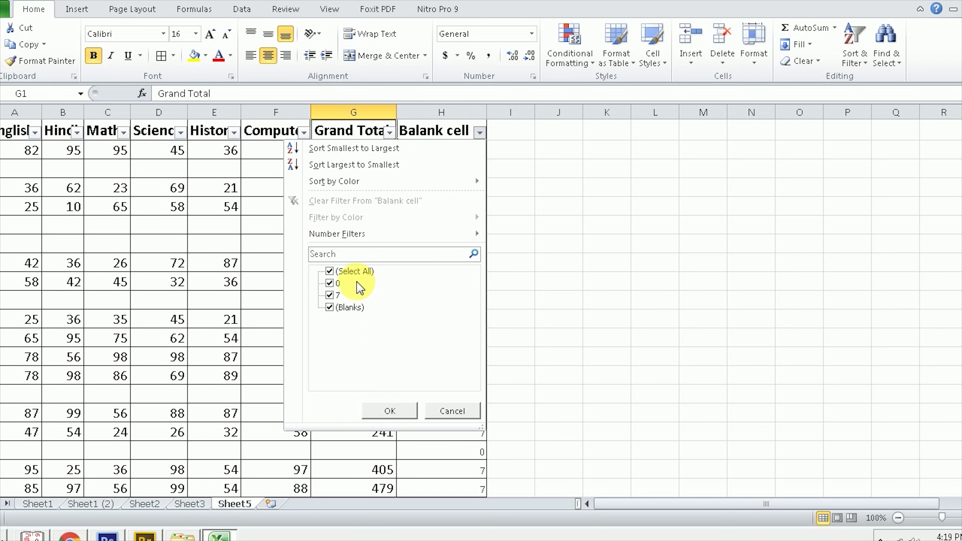
pyautogui.click(329, 271)
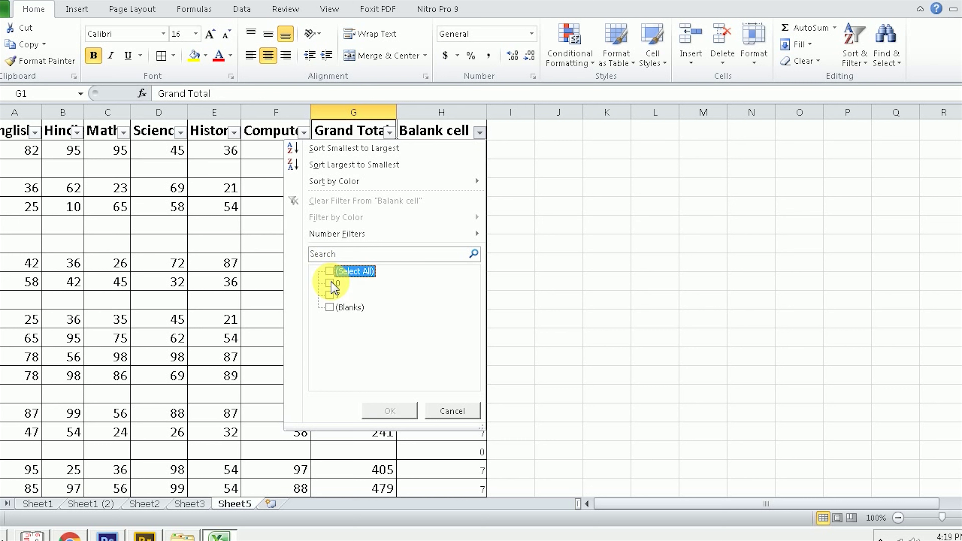
pyautogui.click(329, 283)
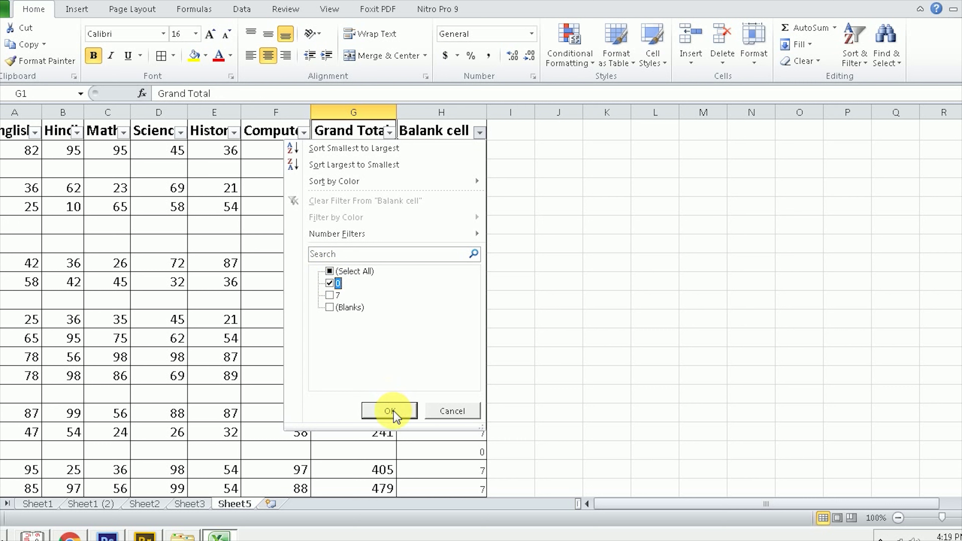
pyautogui.click(389, 411)
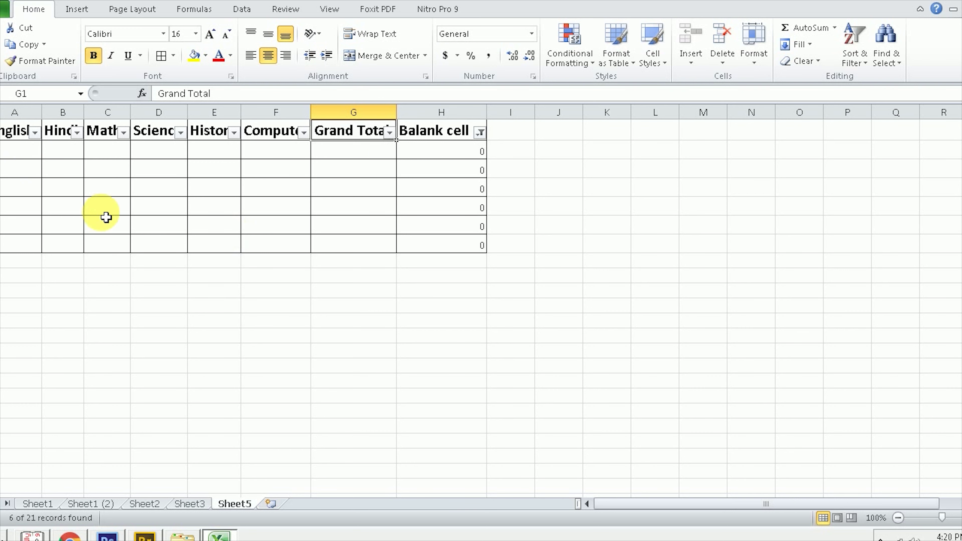
# Step: Delete the six filtered empty rows with Delete Sheet Rows
pyautogui.moveTo(13, 155); pyautogui.dragTo(19, 241)
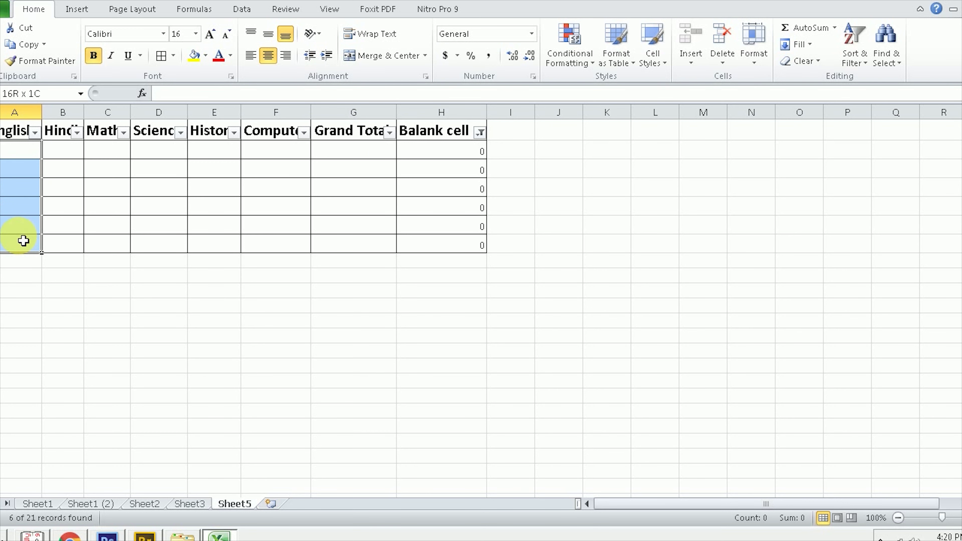
pyautogui.click(725, 59)
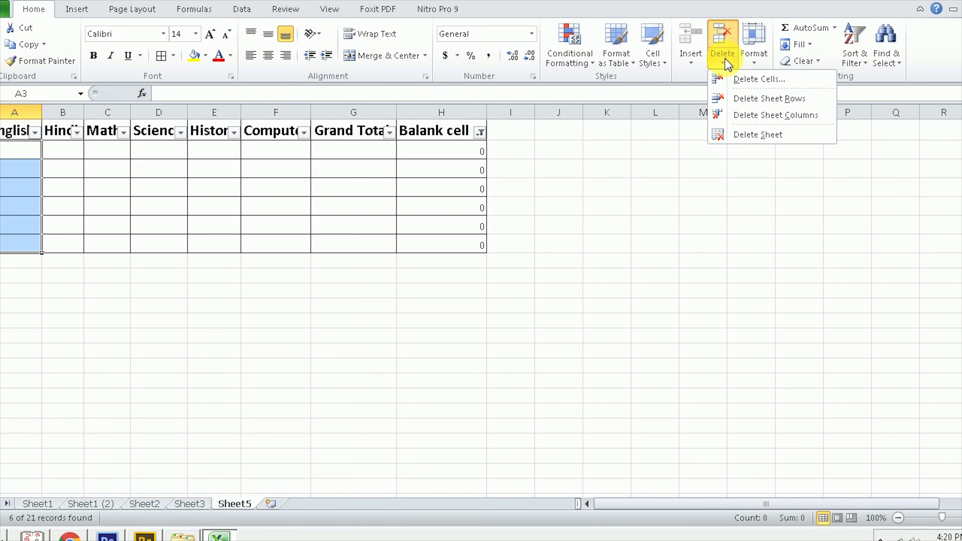
pyautogui.click(768, 99)
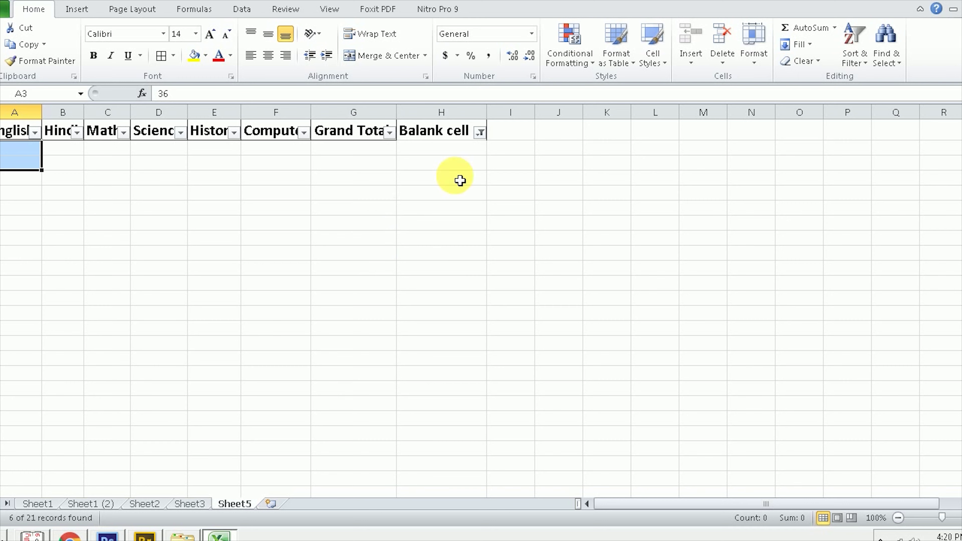
# Step: Reselect all values in the Balank cell filter so every row shows again
pyautogui.click(480, 132)
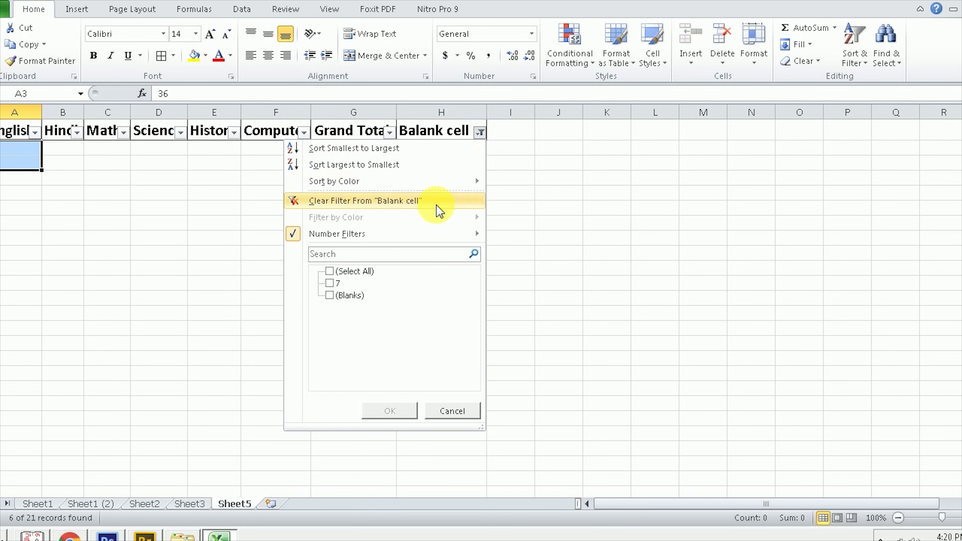
pyautogui.click(329, 271)
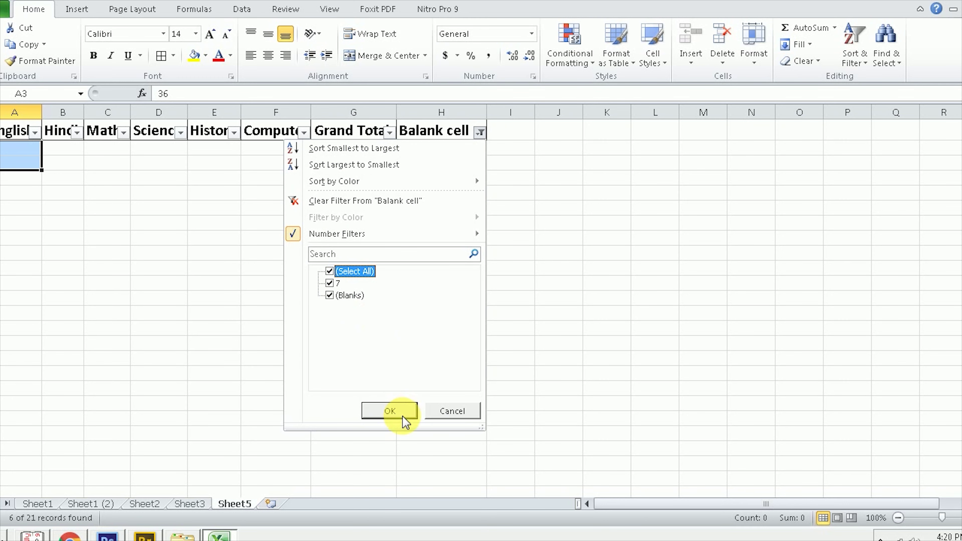
pyautogui.click(396, 413)
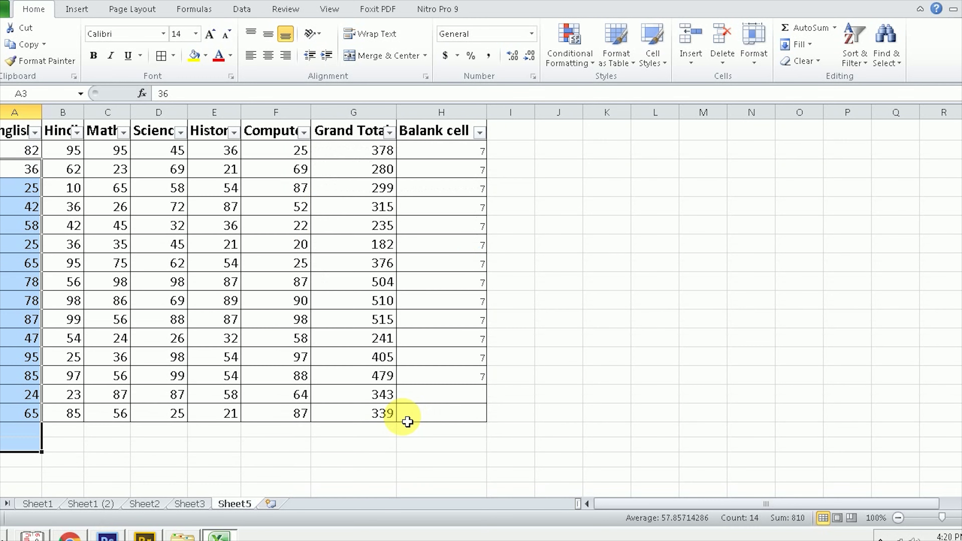
# Step: Review the cleaned table's marks, the Grand Total values and the rows below
pyautogui.click(329, 320)
pyautogui.click(254, 379)
pyautogui.click(198, 289)
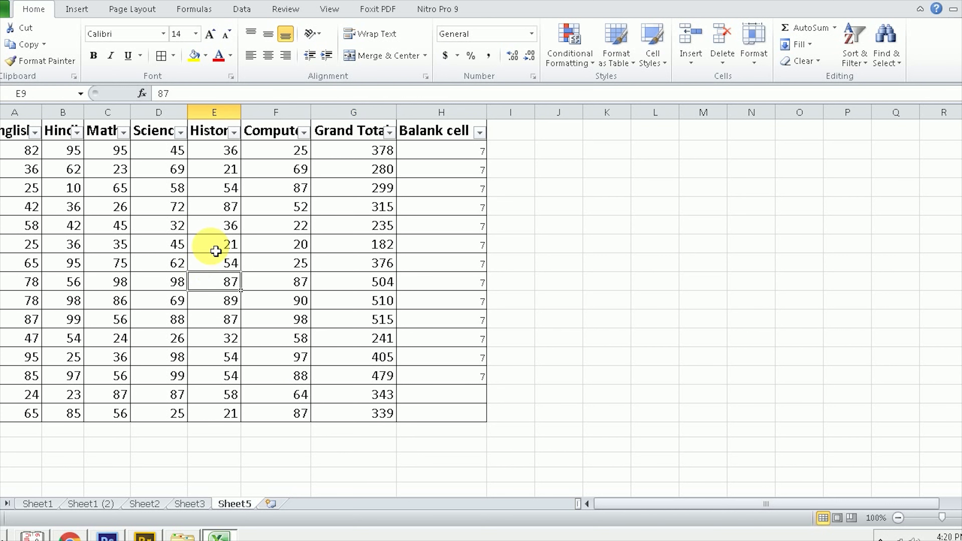
pyautogui.click(235, 208)
pyautogui.click(299, 213)
pyautogui.click(389, 261)
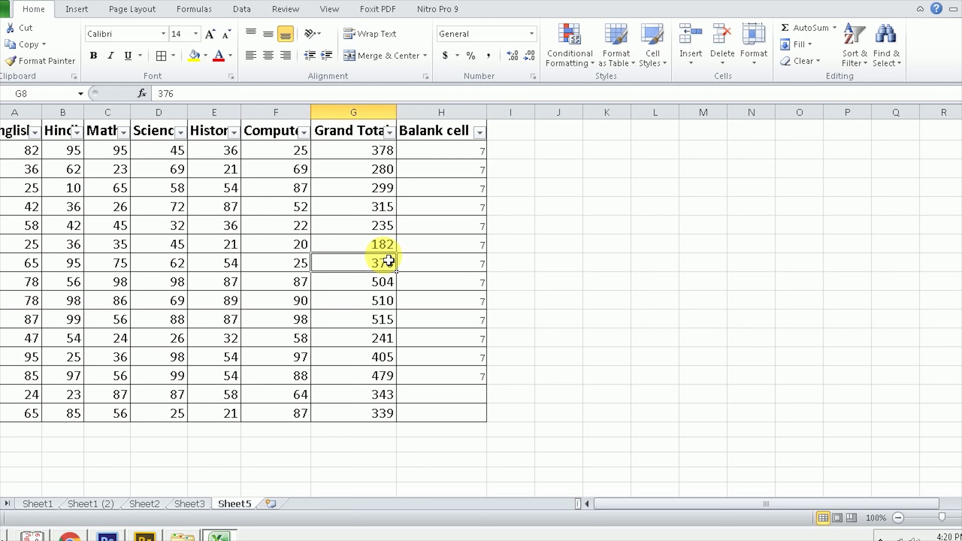
pyautogui.click(445, 400)
pyautogui.click(440, 417)
pyautogui.click(440, 394)
pyautogui.click(356, 254)
pyautogui.click(187, 225)
pyautogui.click(74, 209)
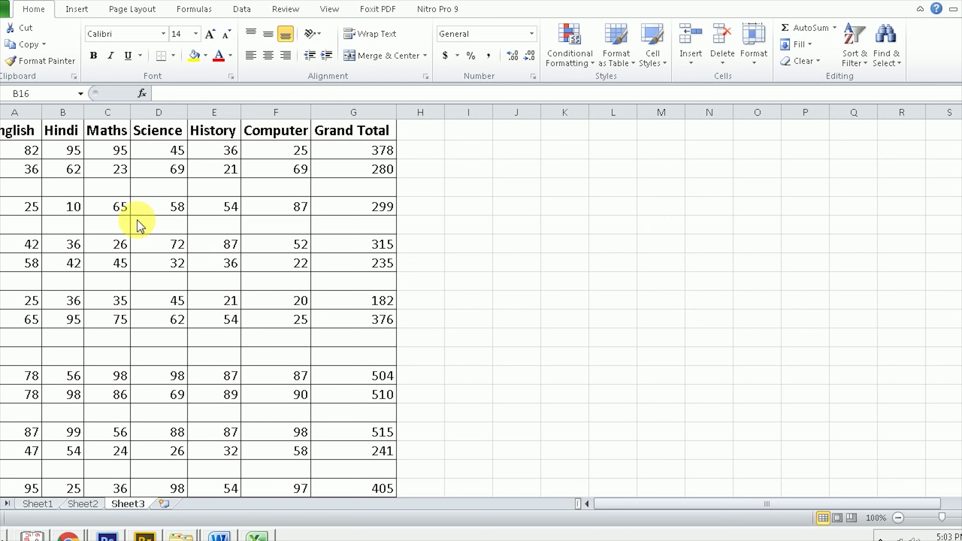
# Step: Select the marks table on Sheet3 from A1 across to column G
pyautogui.click(269, 189)
pyautogui.click(333, 190)
pyautogui.click(9, 131)
pyautogui.moveTo(8, 131); pyautogui.dragTo(375, 516)
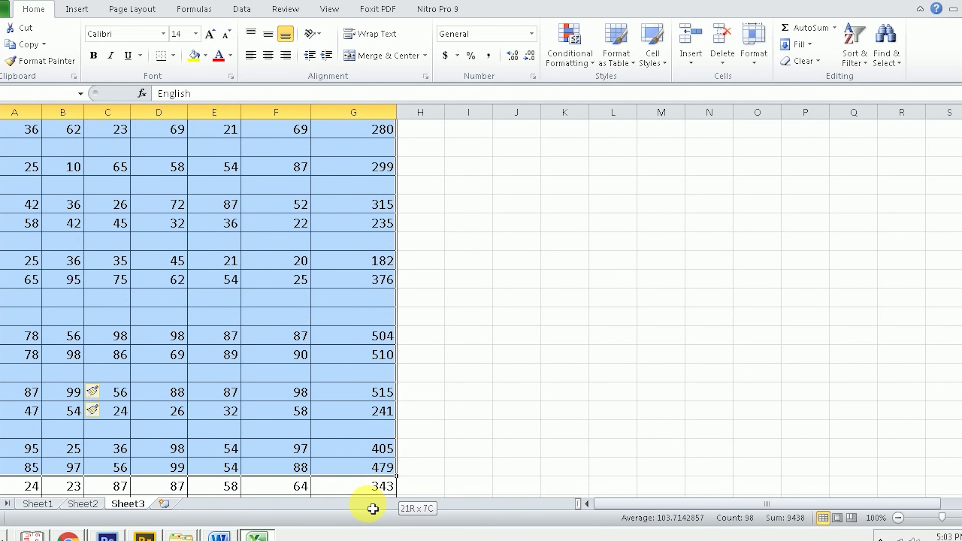
pyautogui.moveTo(376, 516); pyautogui.dragTo(359, 376)
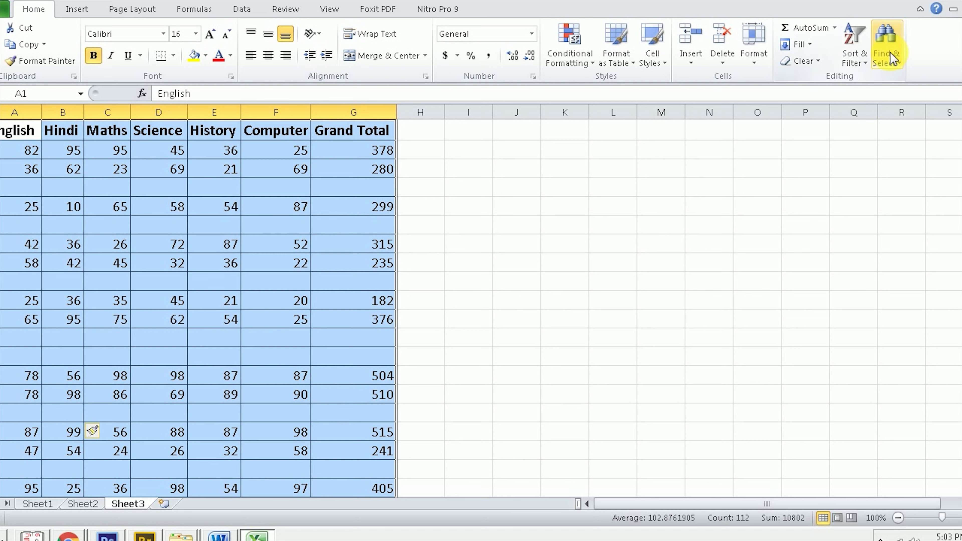
# Step: Use Go To Special with Blanks to select the empty cells
pyautogui.click(900, 65)
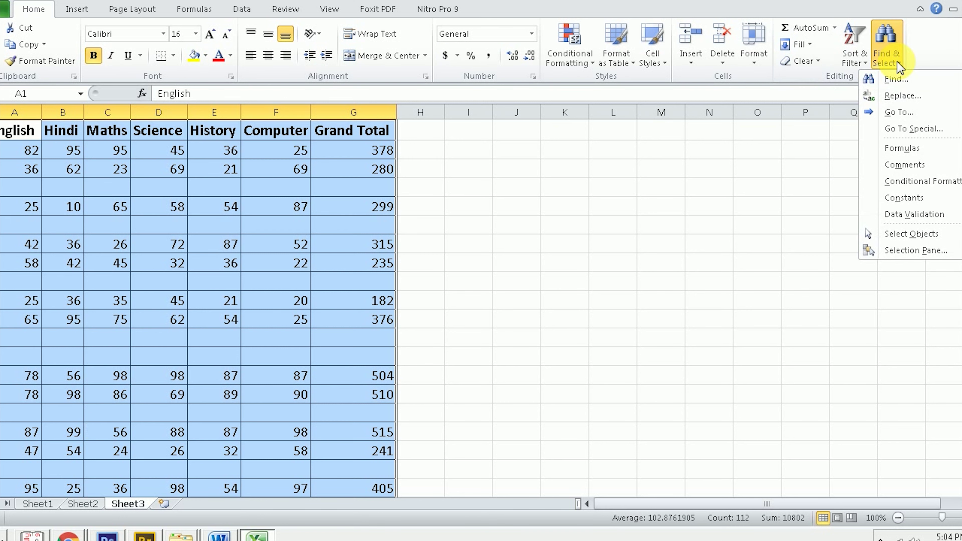
pyautogui.click(901, 113)
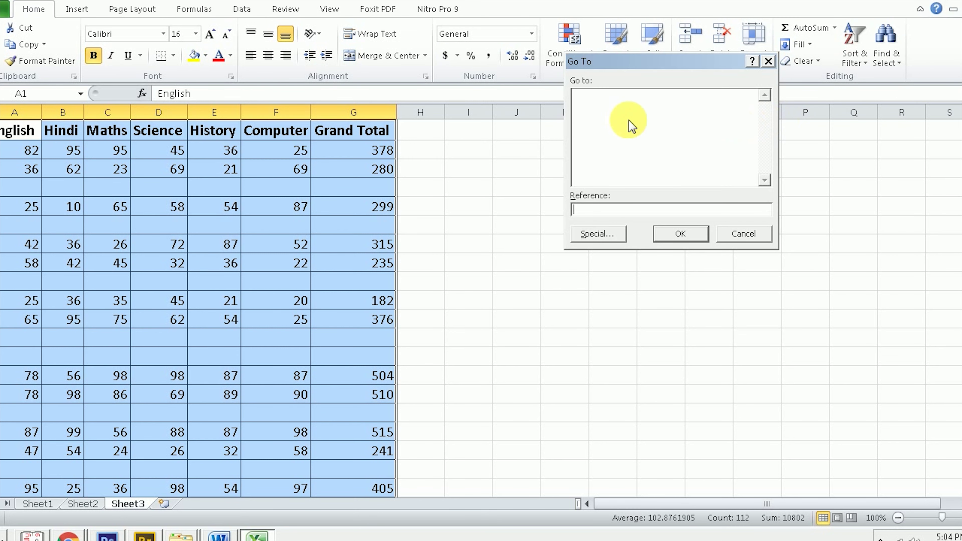
pyautogui.click(600, 237)
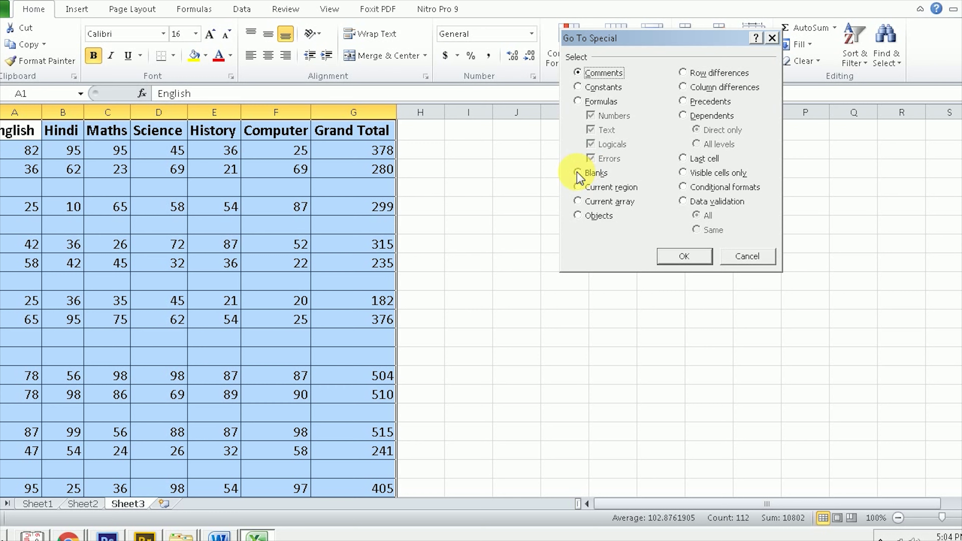
pyautogui.click(685, 257)
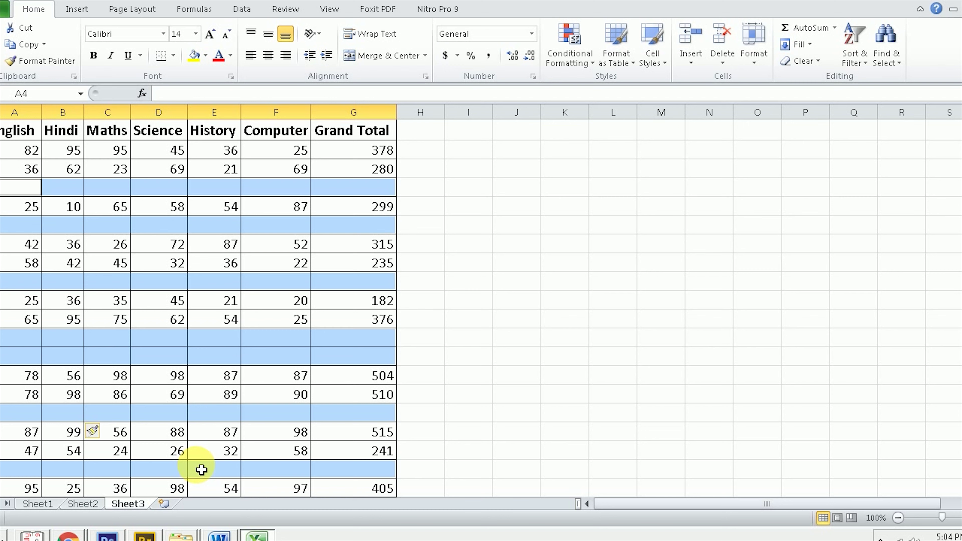
# Step: Delete the entire sheet rows containing the selected blank cells
pyautogui.rightClick(257, 190)
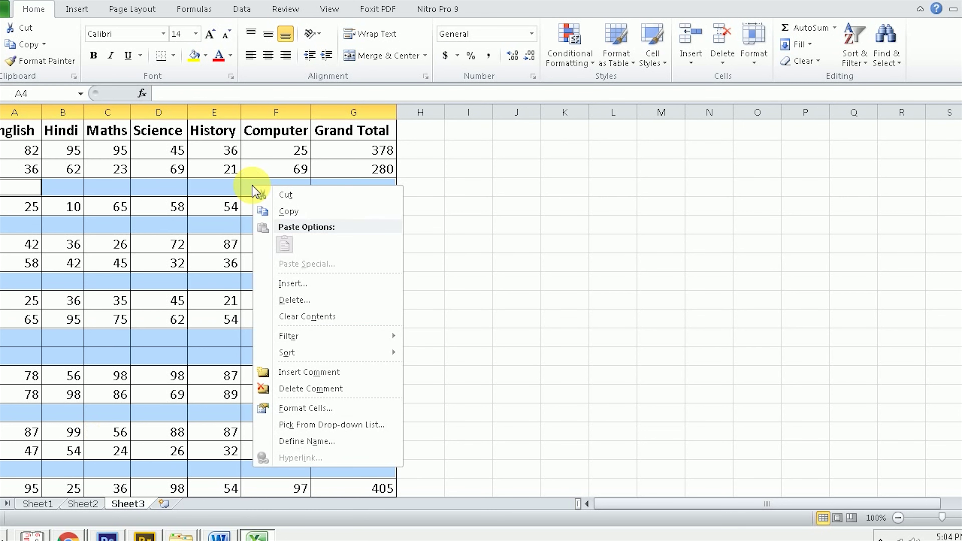
pyautogui.click(305, 308)
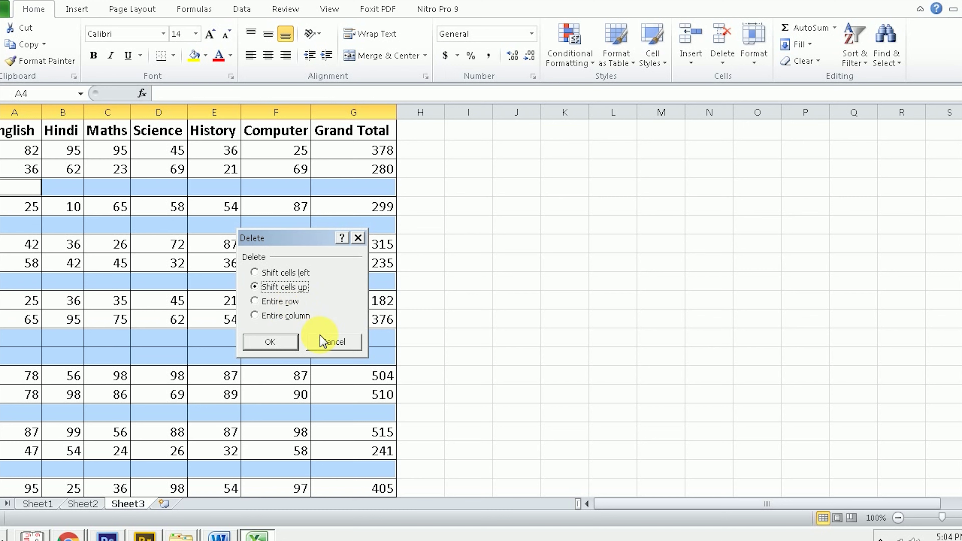
pyautogui.click(333, 342)
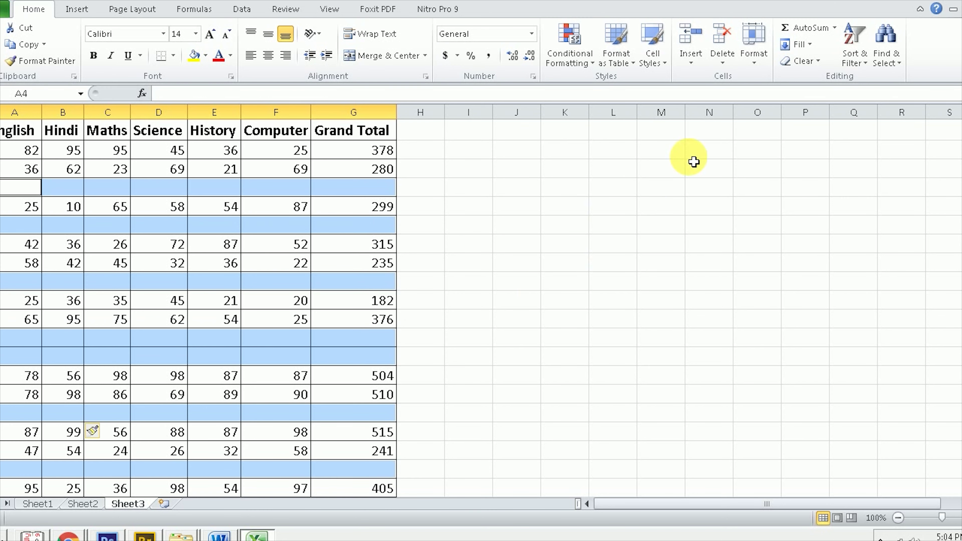
pyautogui.click(723, 64)
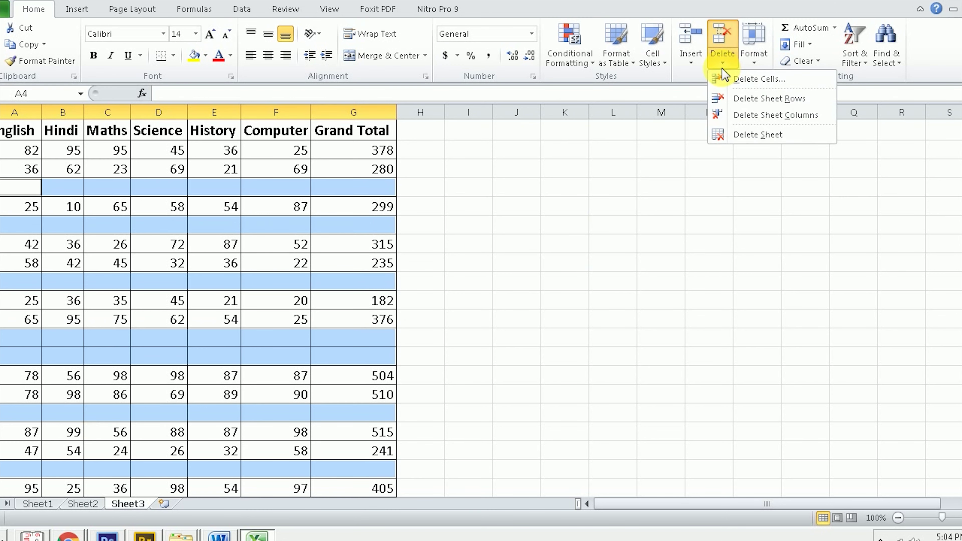
pyautogui.click(740, 99)
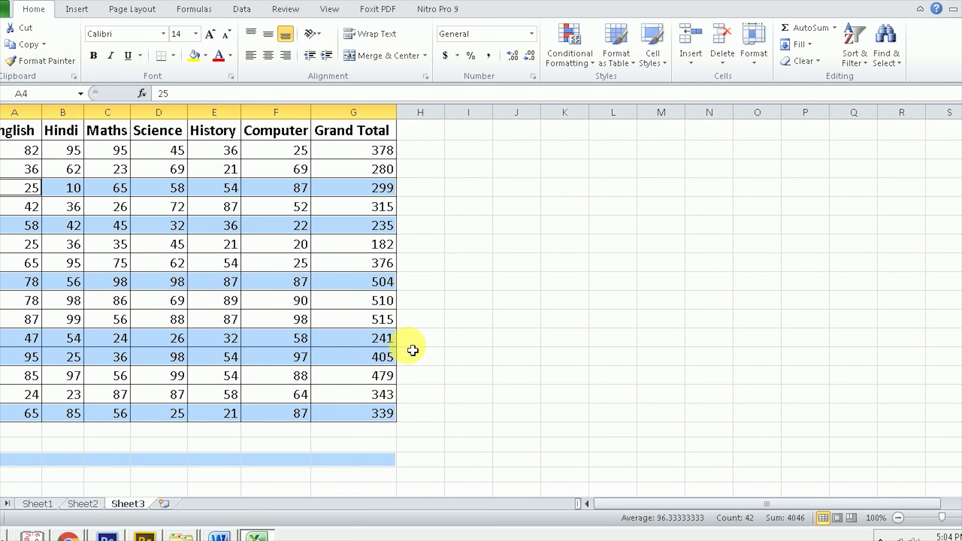
pyautogui.click(452, 337)
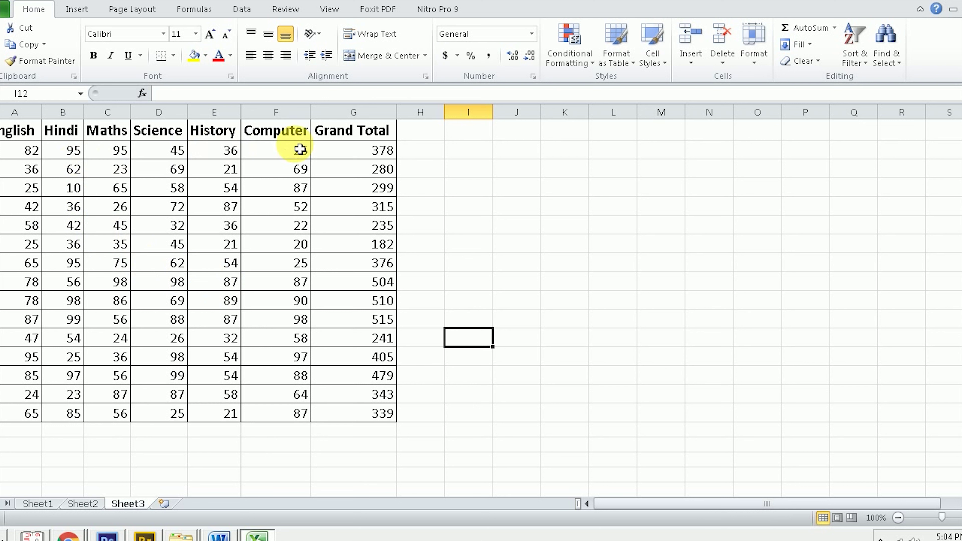